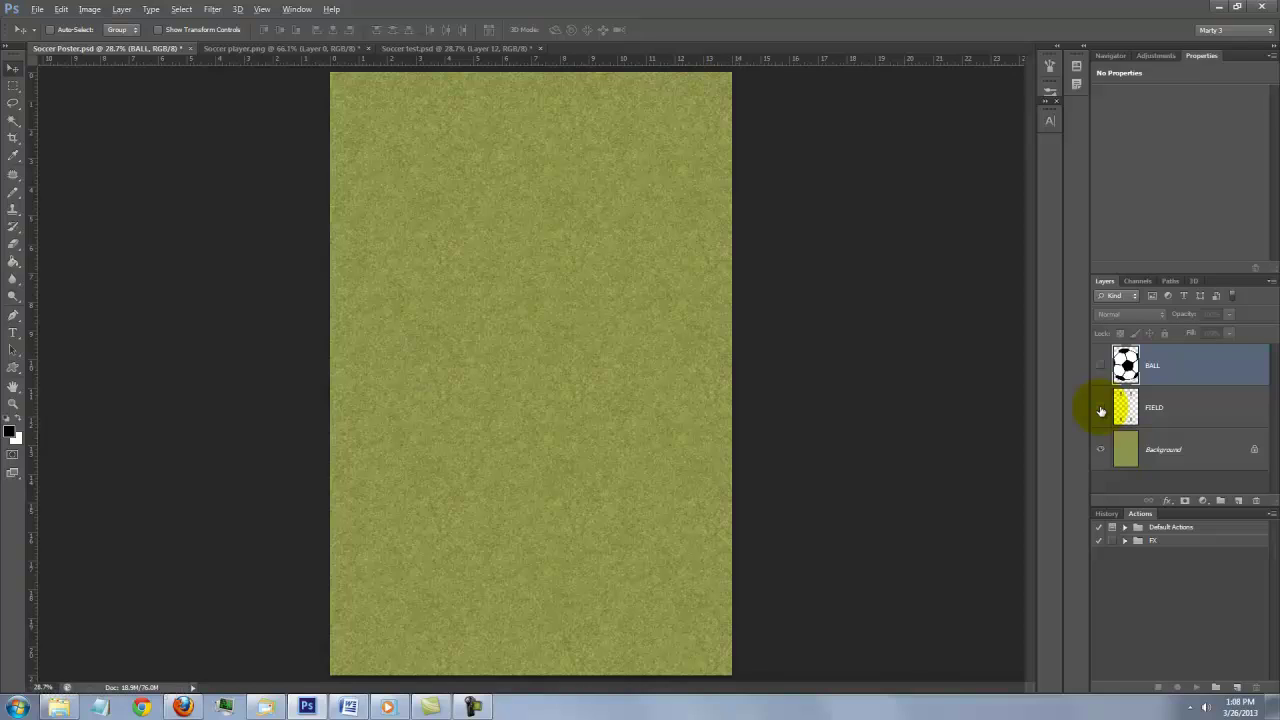
Briefly preview the FIELD and BALL layers, hide them again, and select the grass Background layer
click(1100, 409)
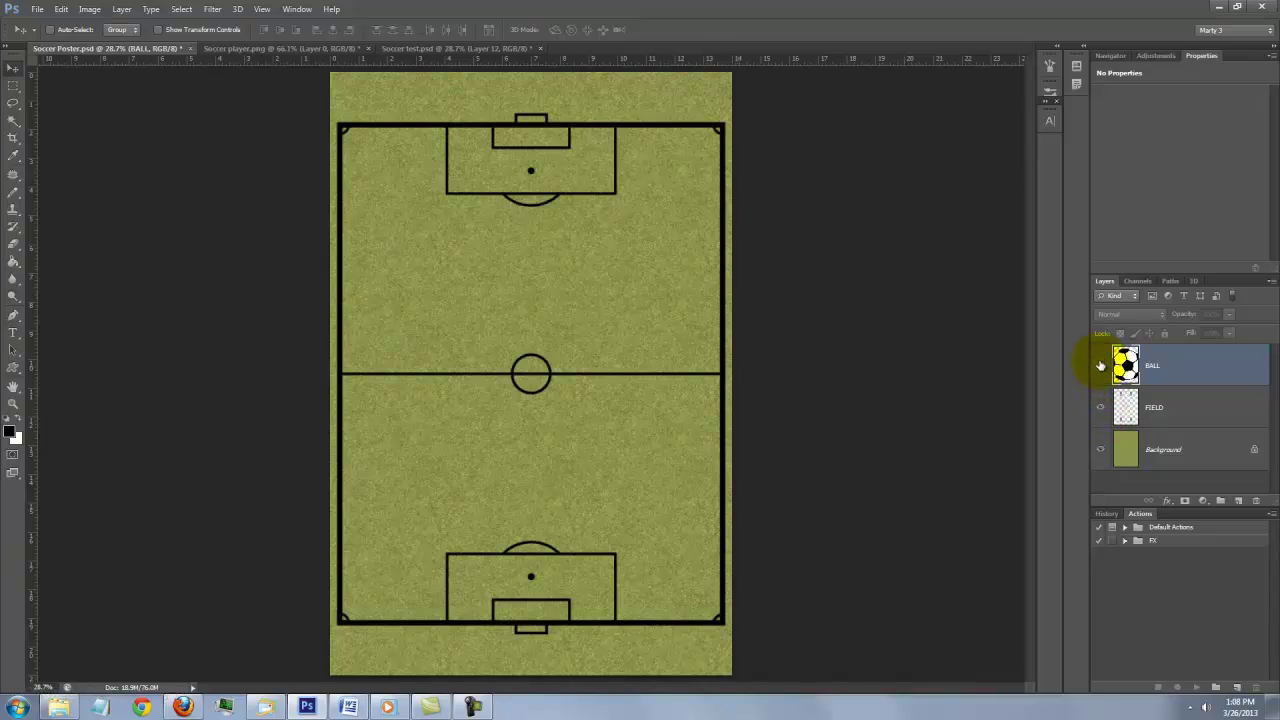
click(1100, 366)
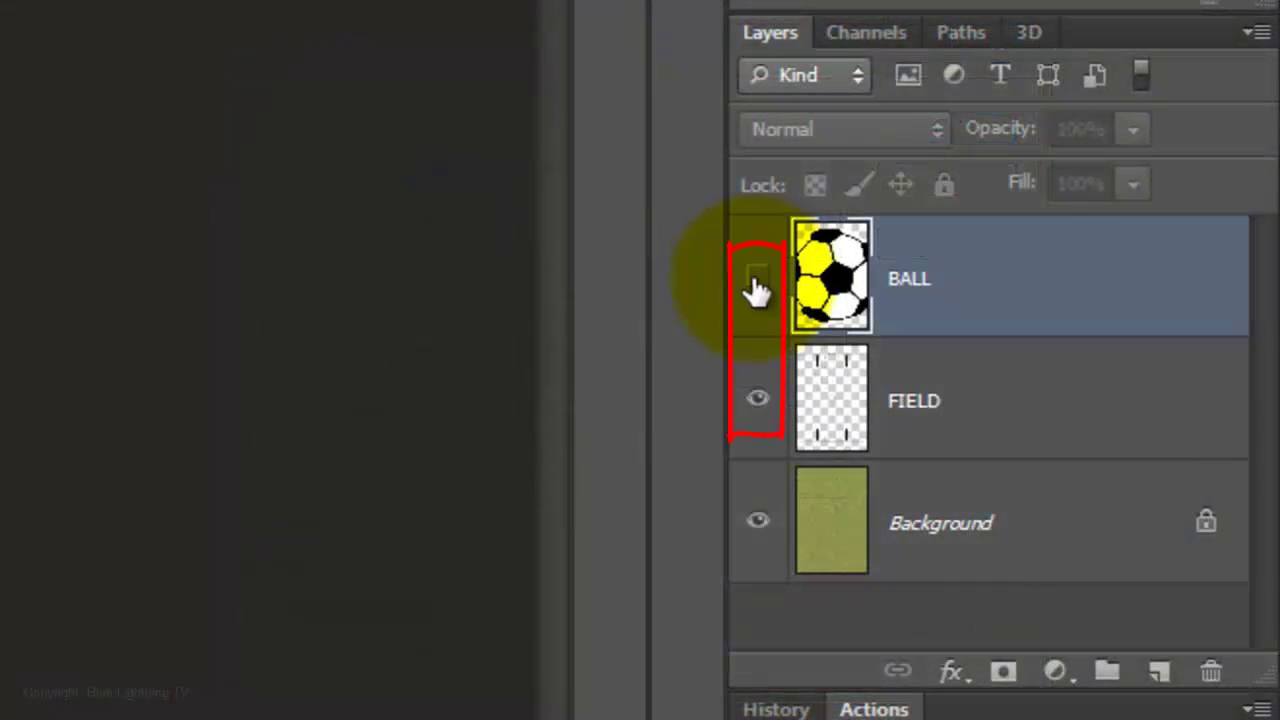
click(757, 400)
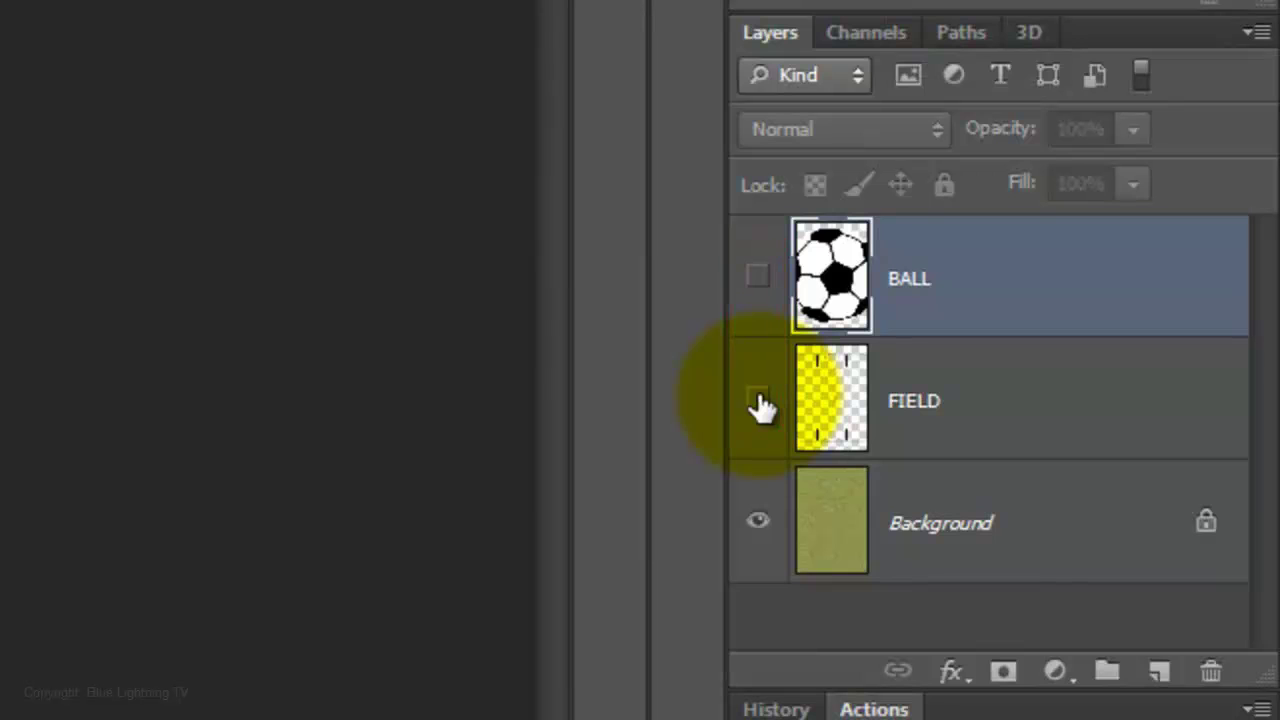
click(876, 515)
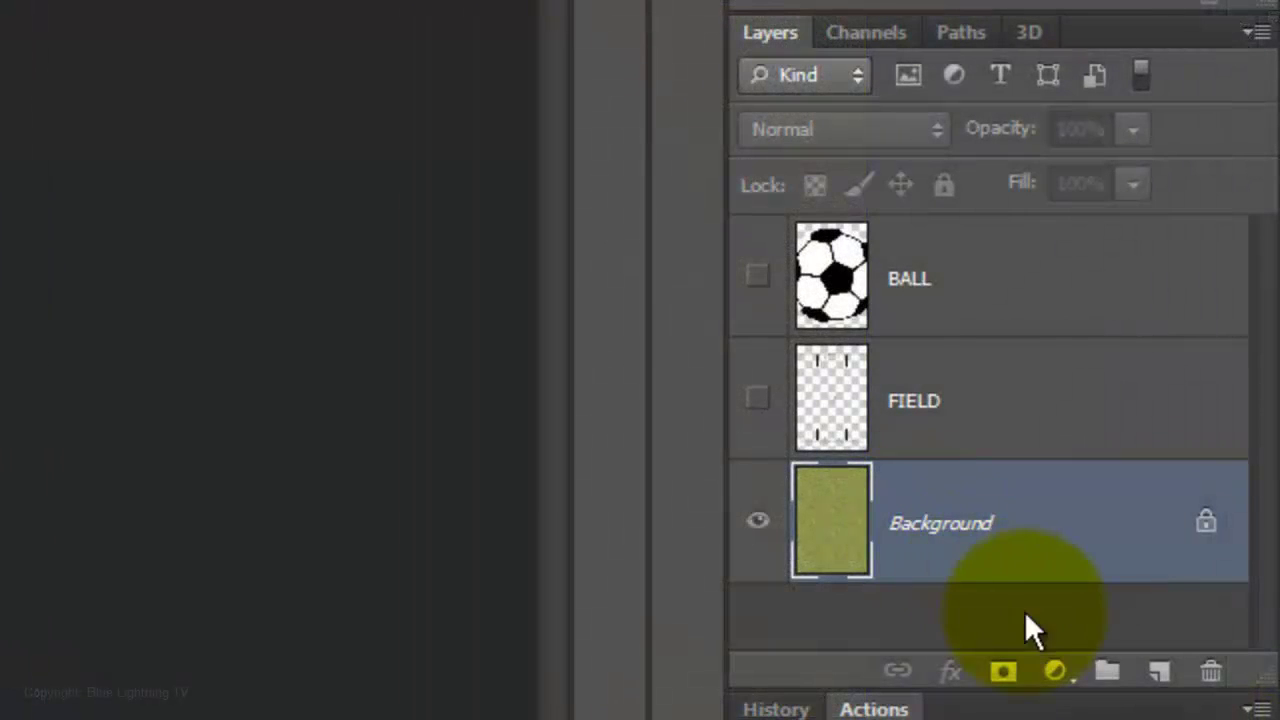
Add a new empty layer and pick the Foreground to Transparent gradient for the Gradient Tool
click(1161, 673)
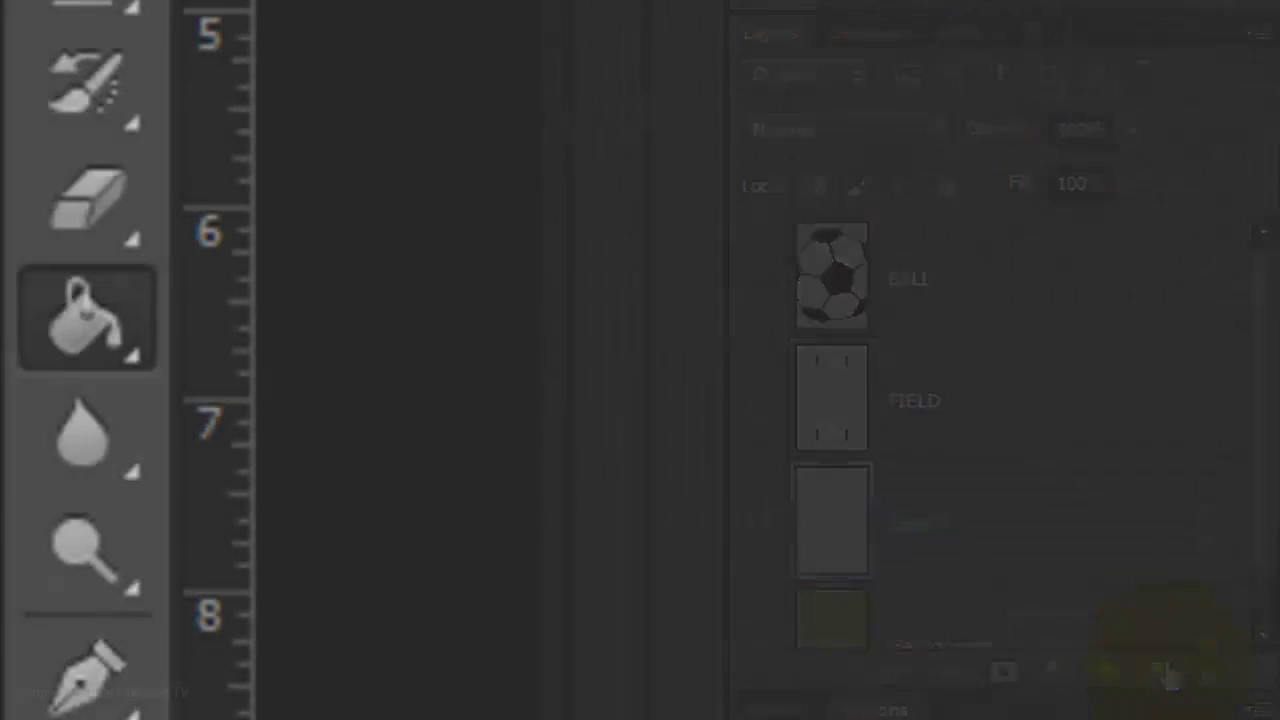
right_click(85, 318)
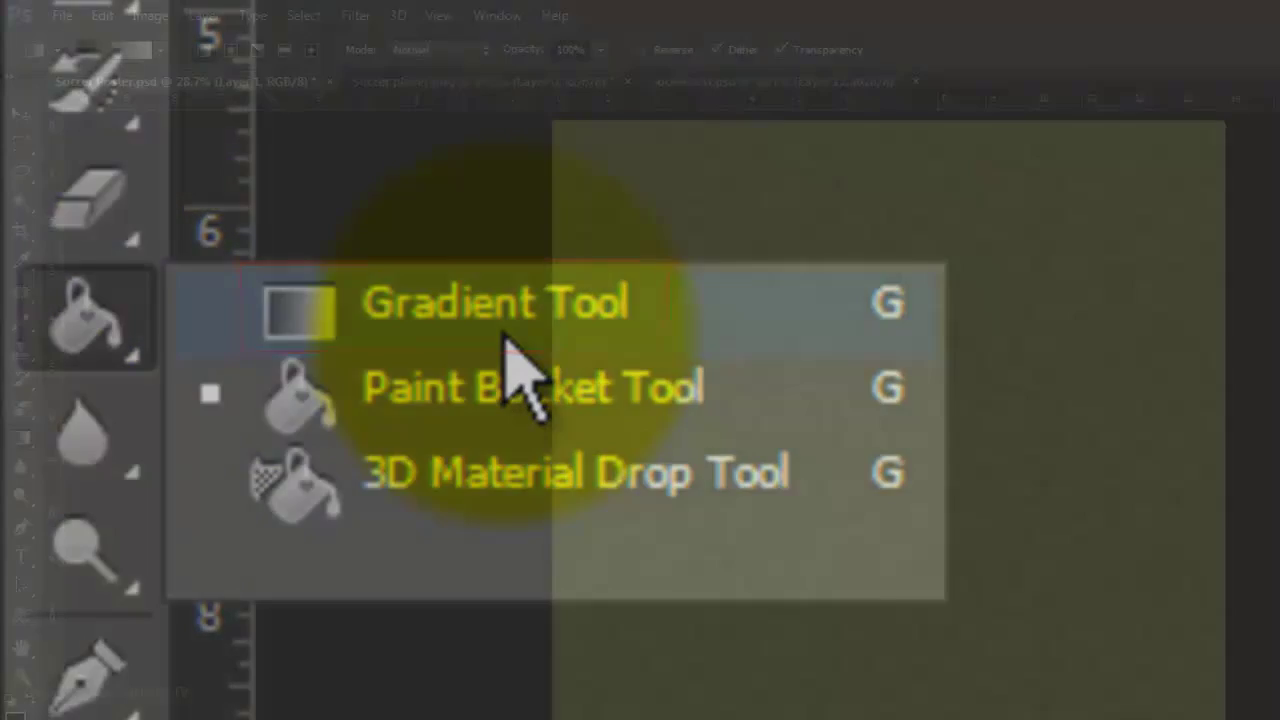
click(508, 342)
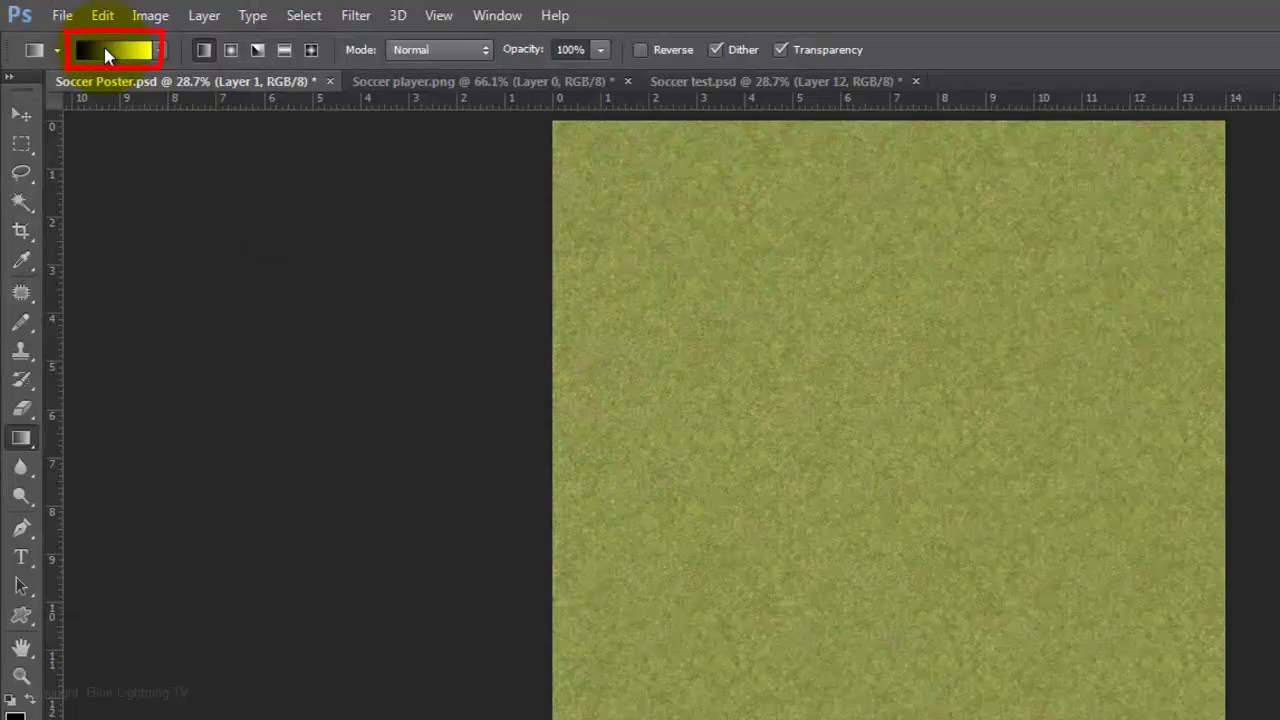
click(105, 52)
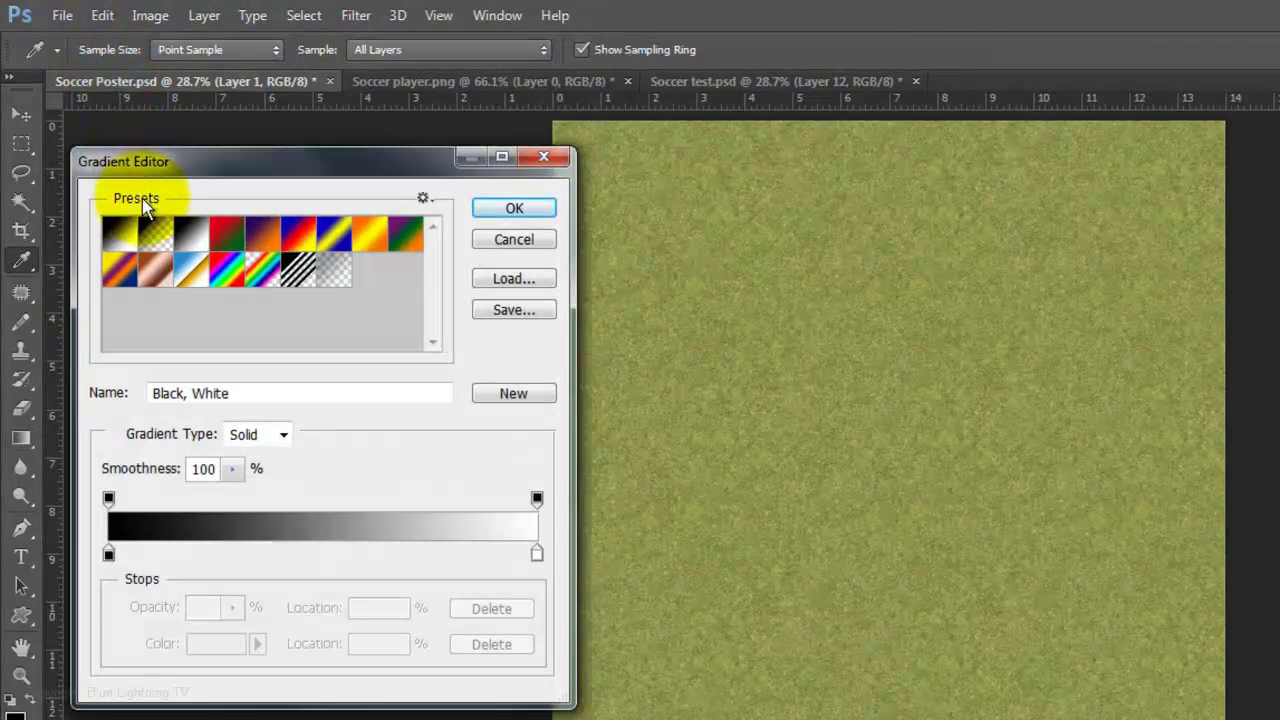
click(152, 236)
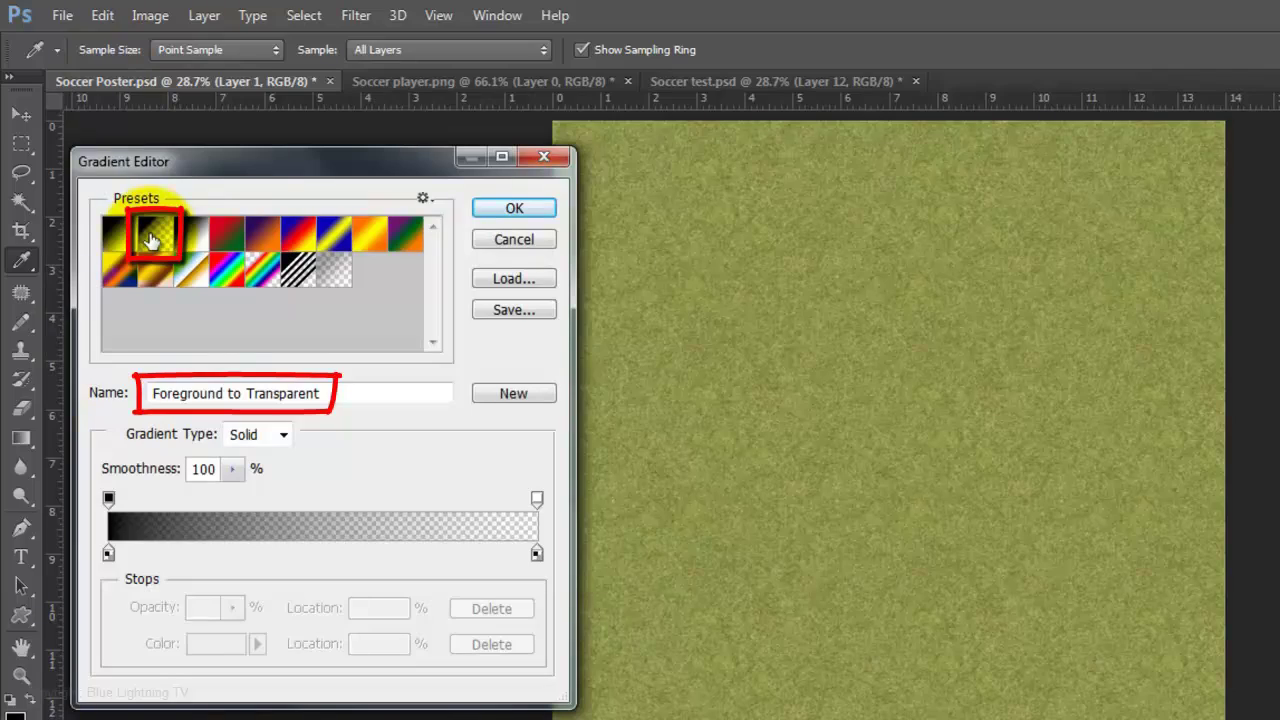
click(497, 208)
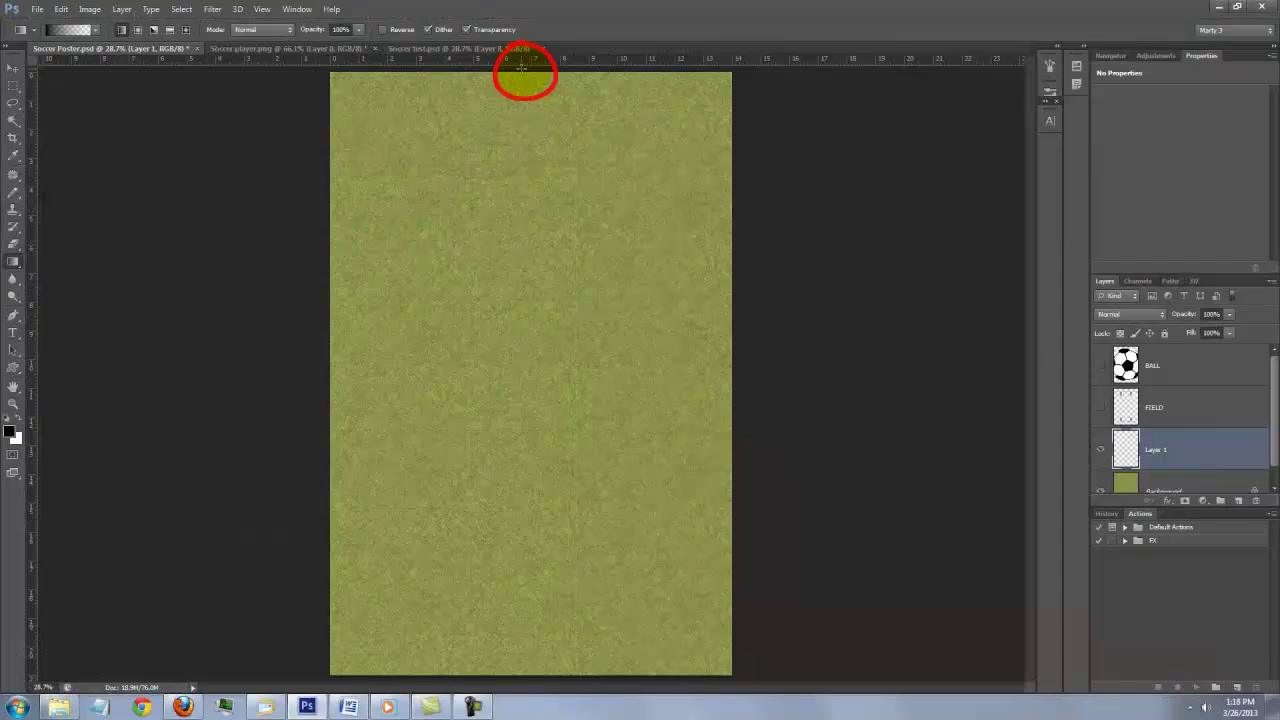
Draw a black gradient from the poster's top downward and blend the layer in Soft Light
drag(521, 68, 518, 502)
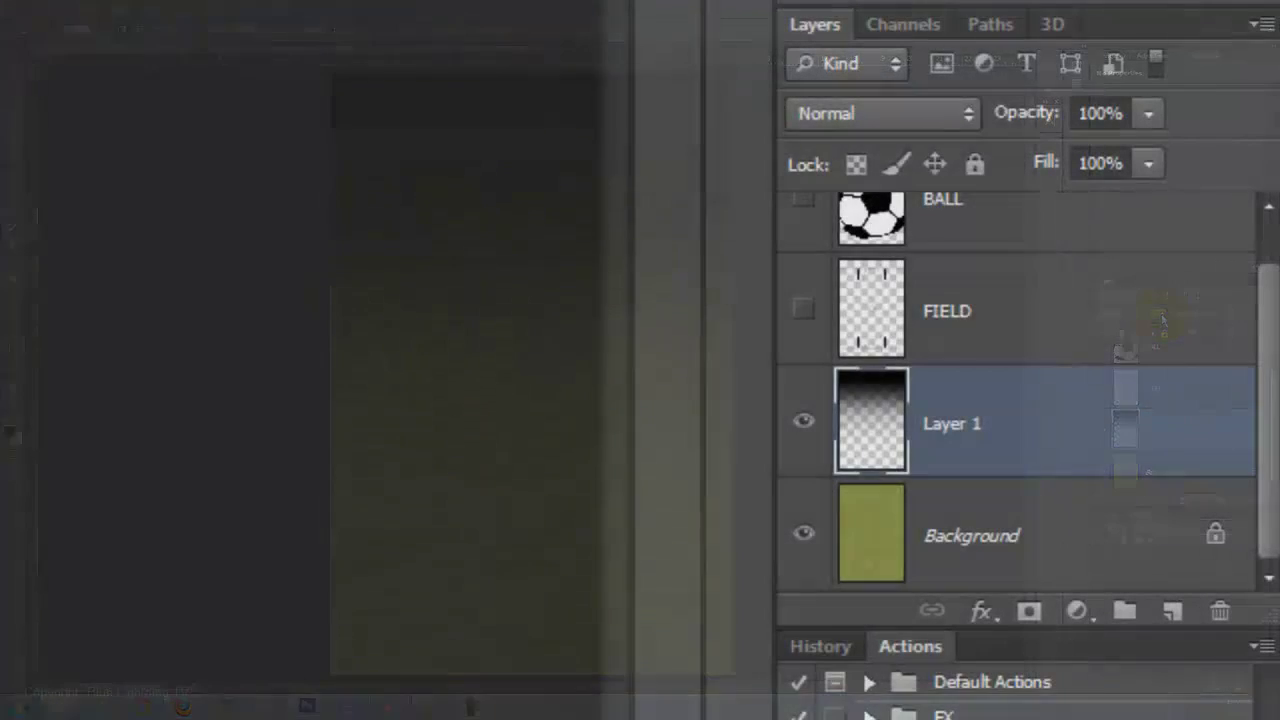
click(1162, 316)
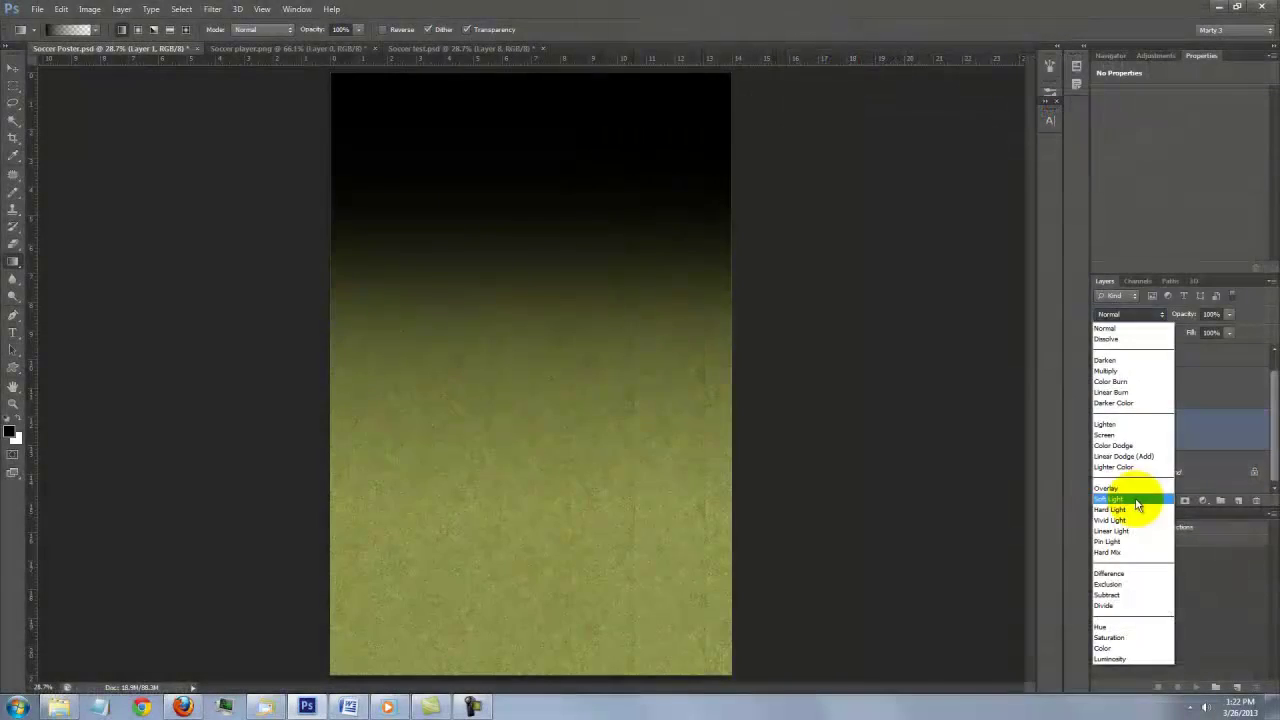
click(895, 604)
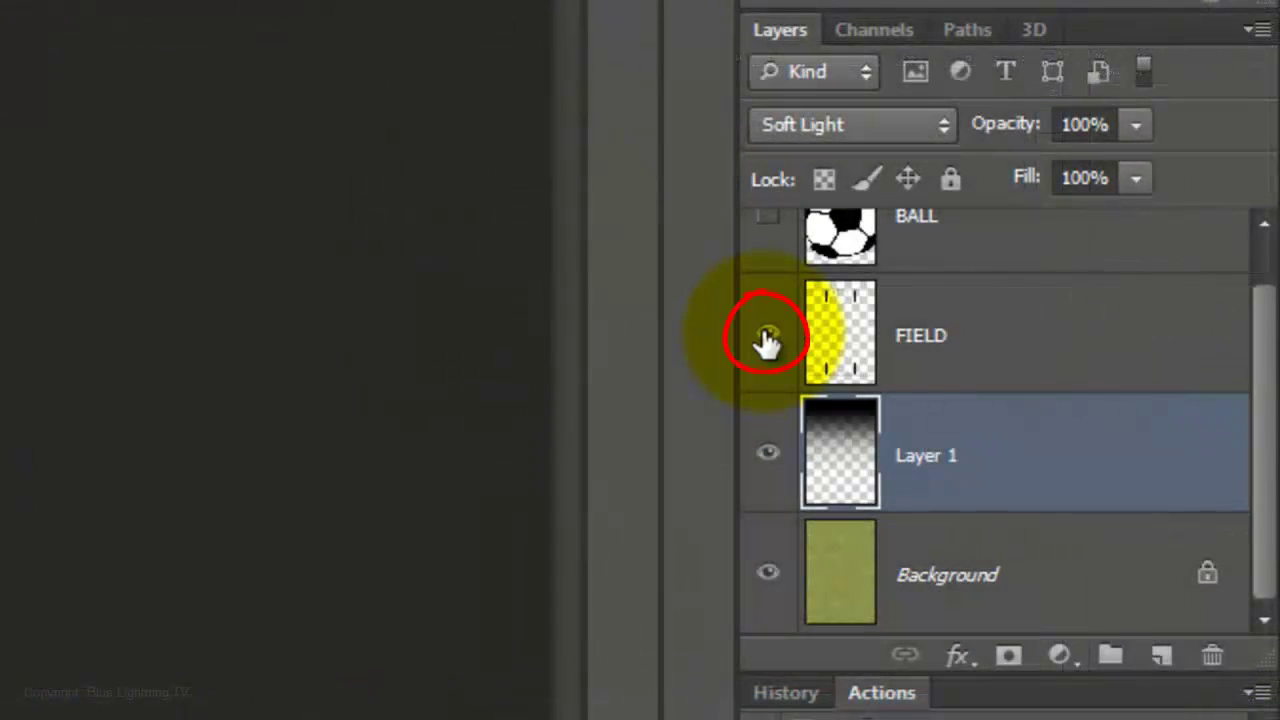
Give the FIELD layer a white Color Overlay and lower its opacity to 40%
click(830, 350)
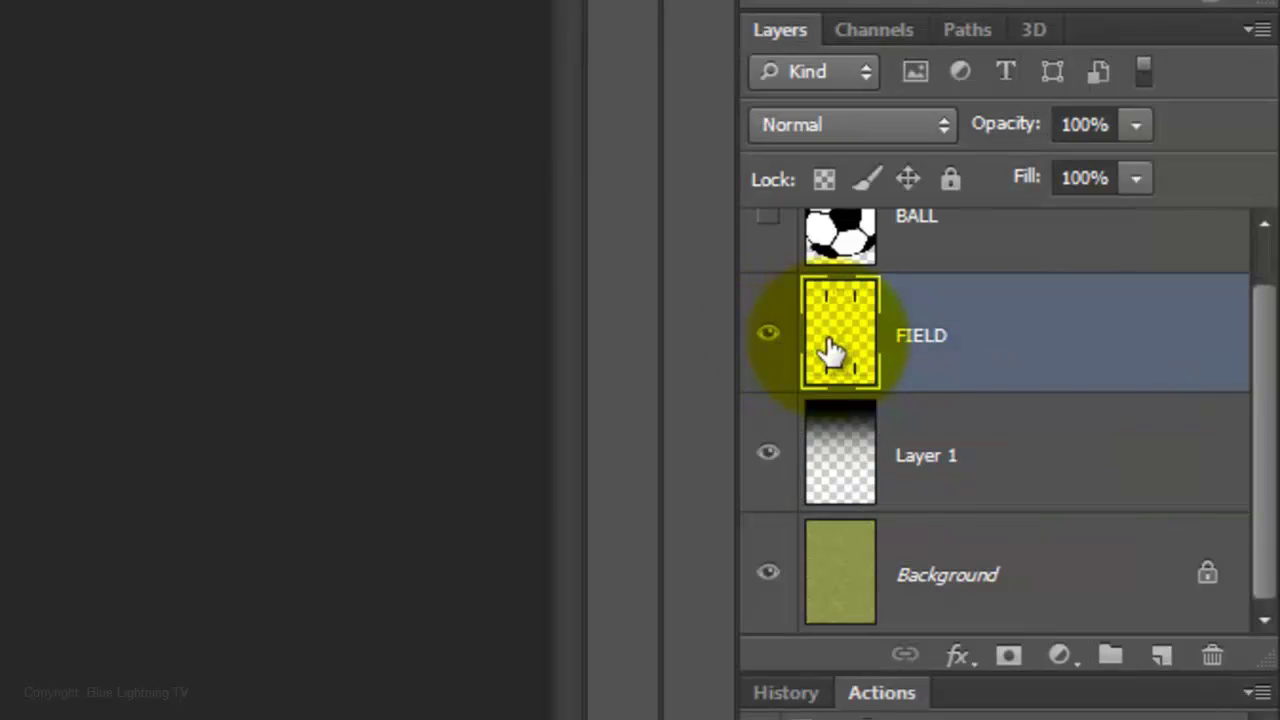
double_click(830, 350)
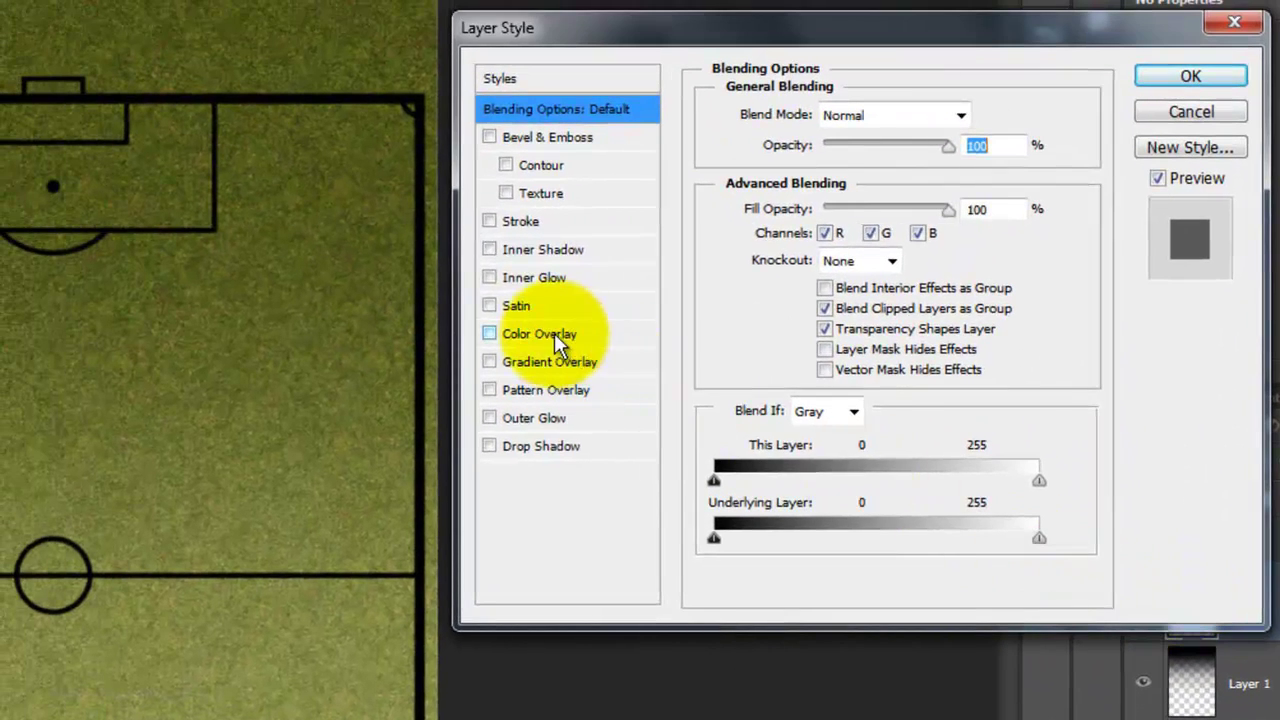
click(544, 334)
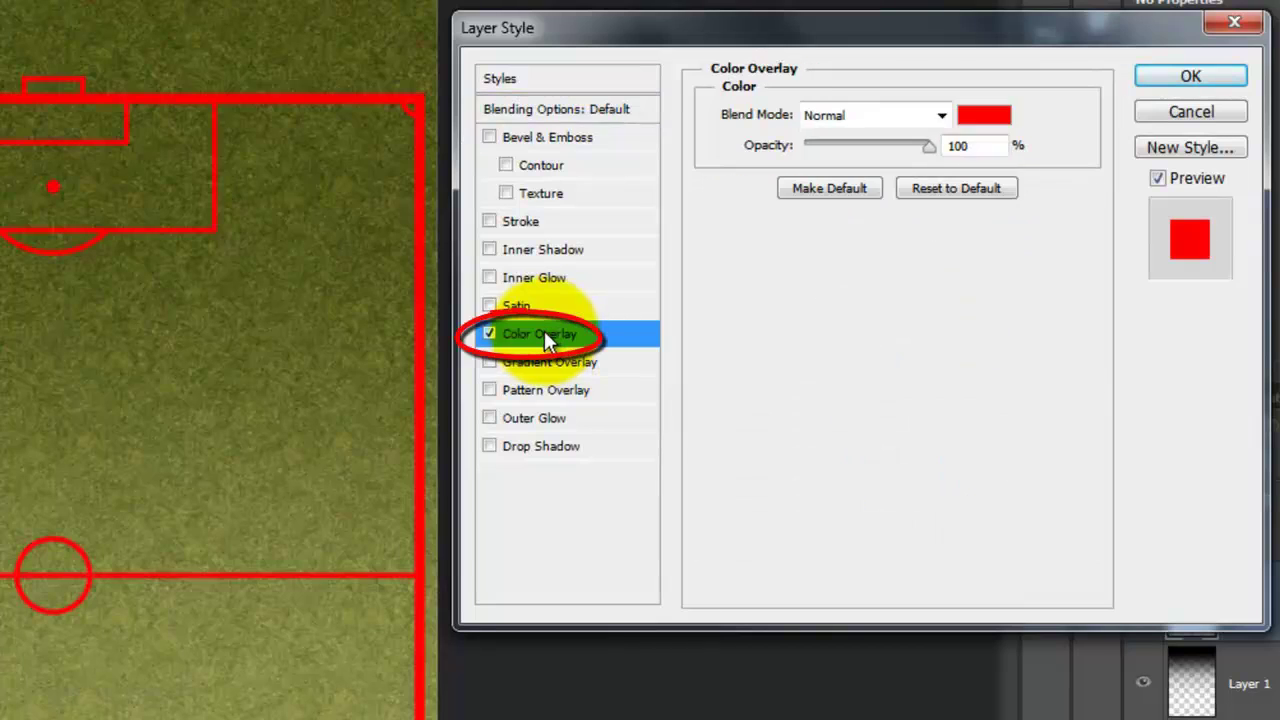
click(972, 113)
mouse_move(400, 325)
mouse_down()
mouse_move(386, 329)
mouse_move(392, 318)
mouse_up()
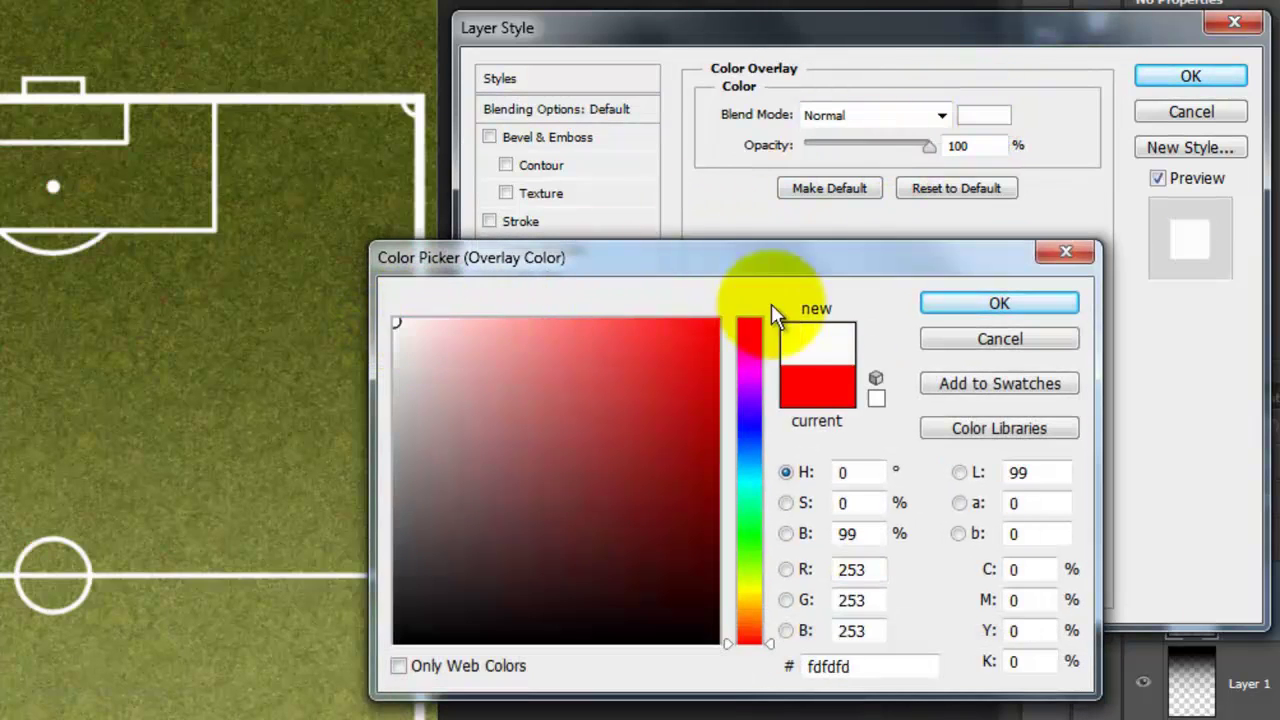
click(979, 300)
click(1190, 75)
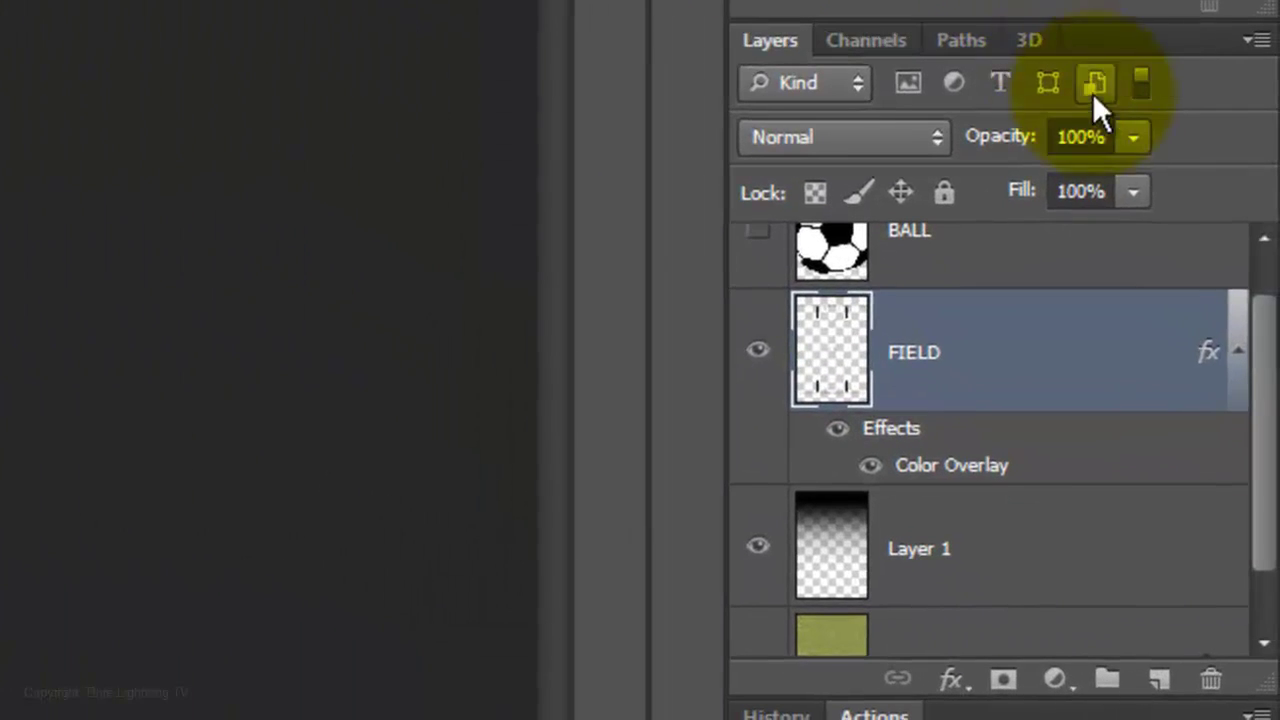
click(1146, 214)
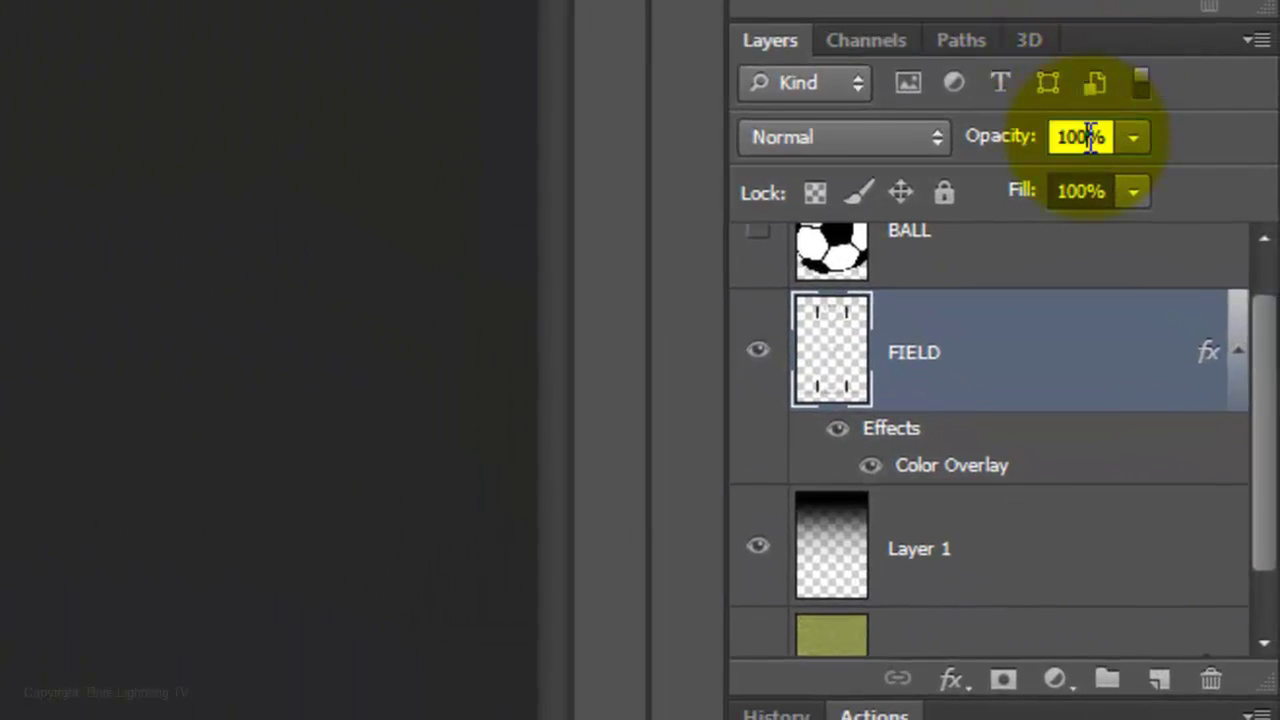
text(40)
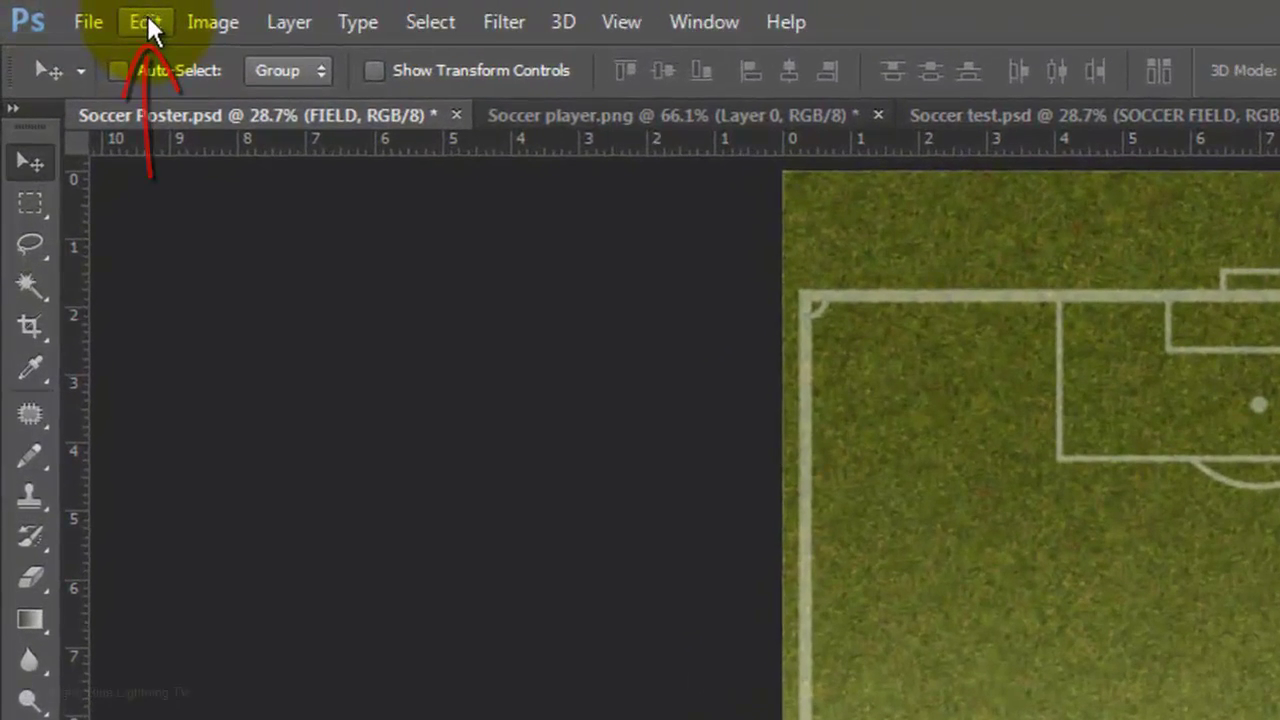
Apply a Perspective transform widening the field lines' bottom to about 201%, so the pitch recedes upward
click(147, 20)
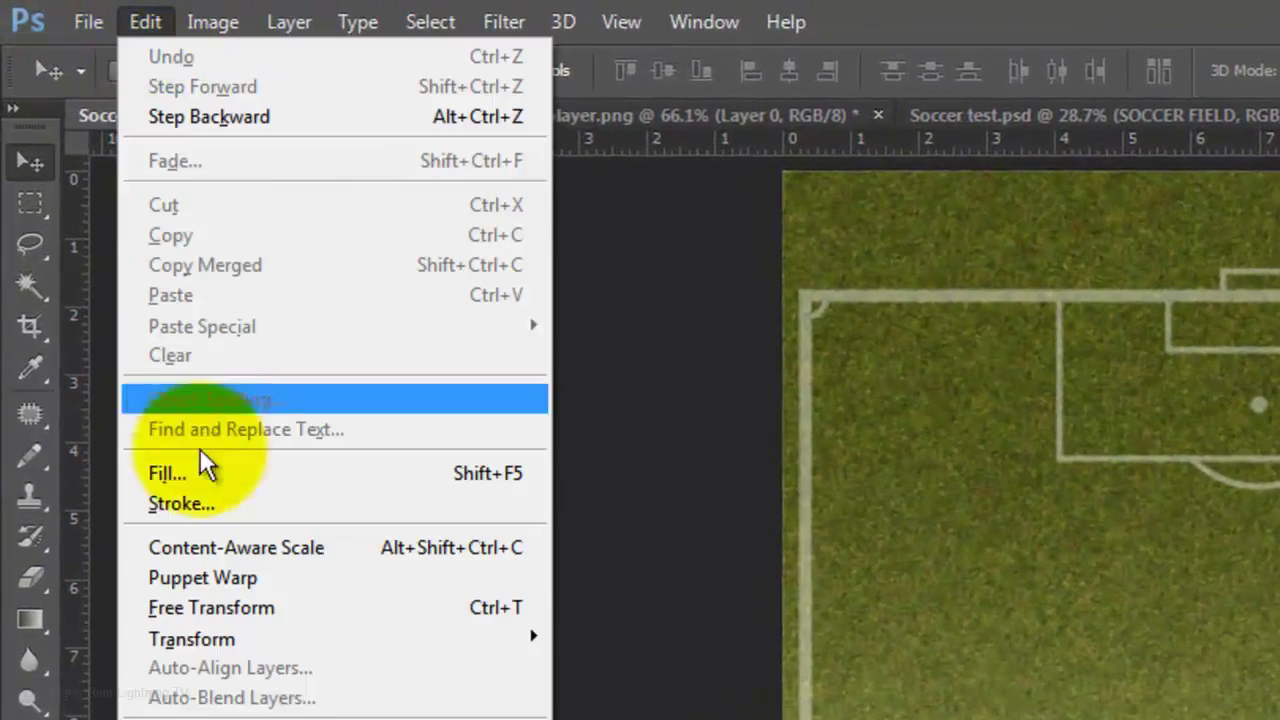
mouse_move(175, 634)
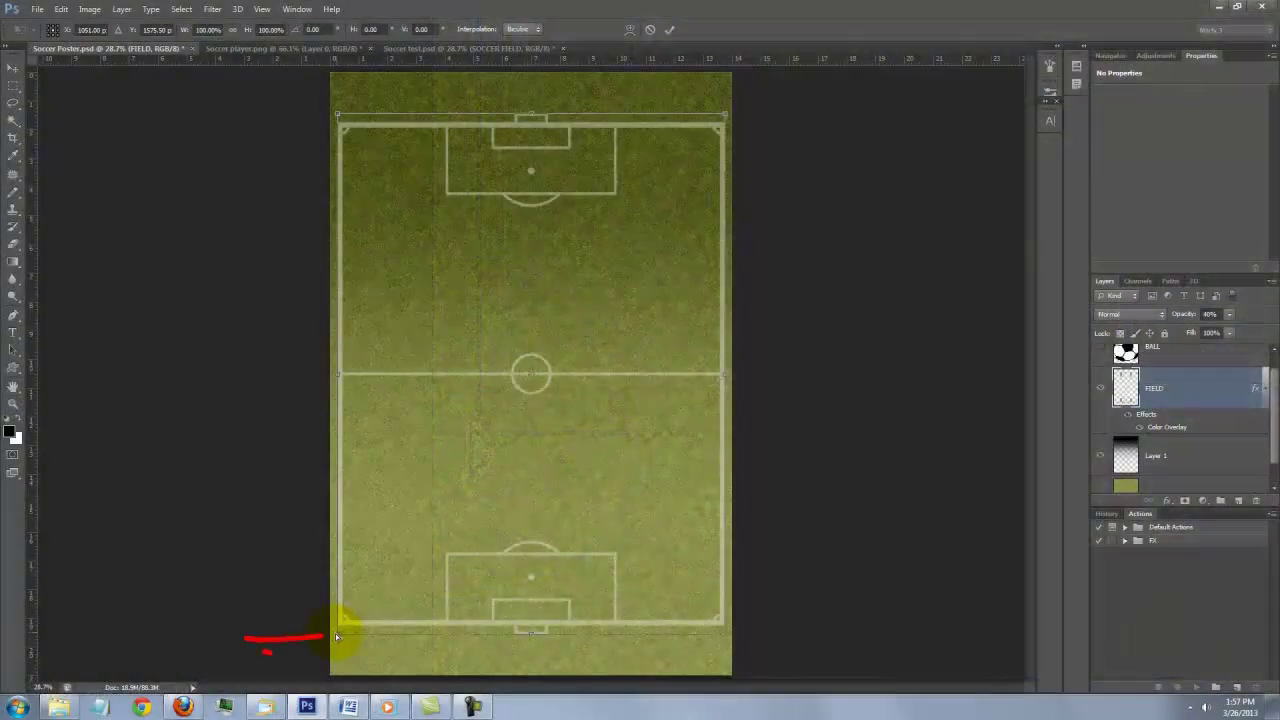
drag(335, 633, 137, 628)
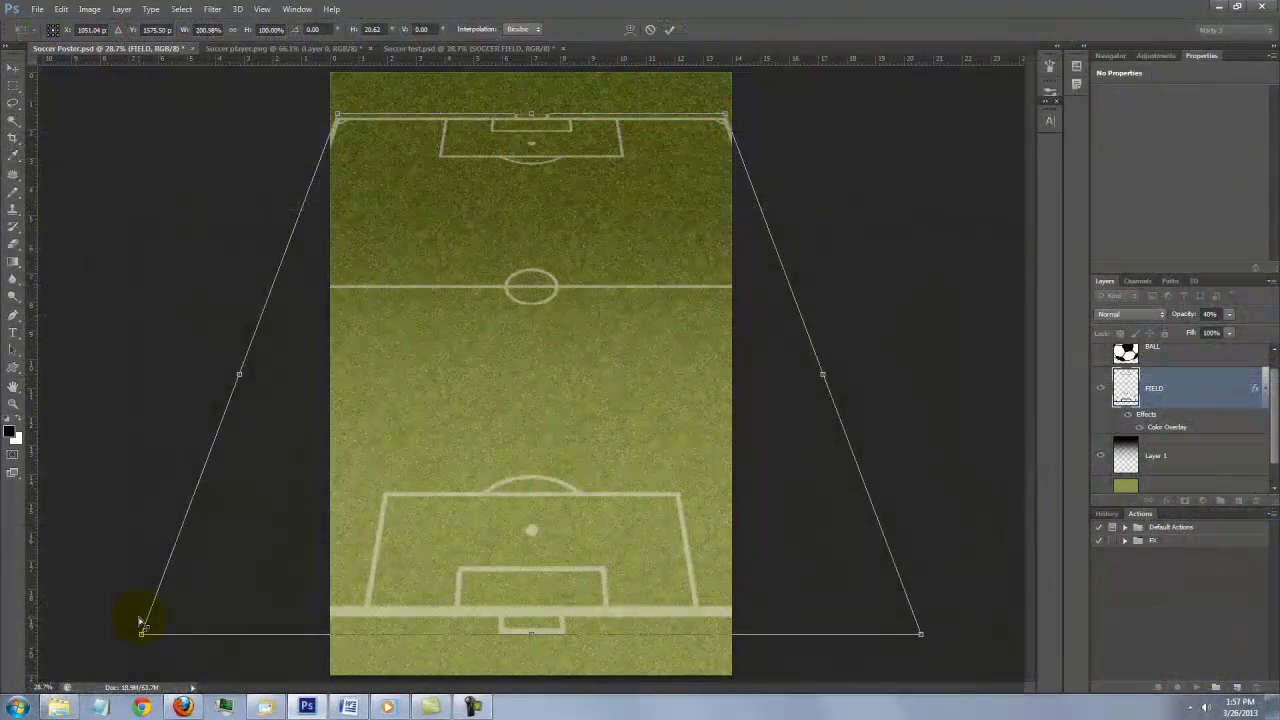
key(Return)
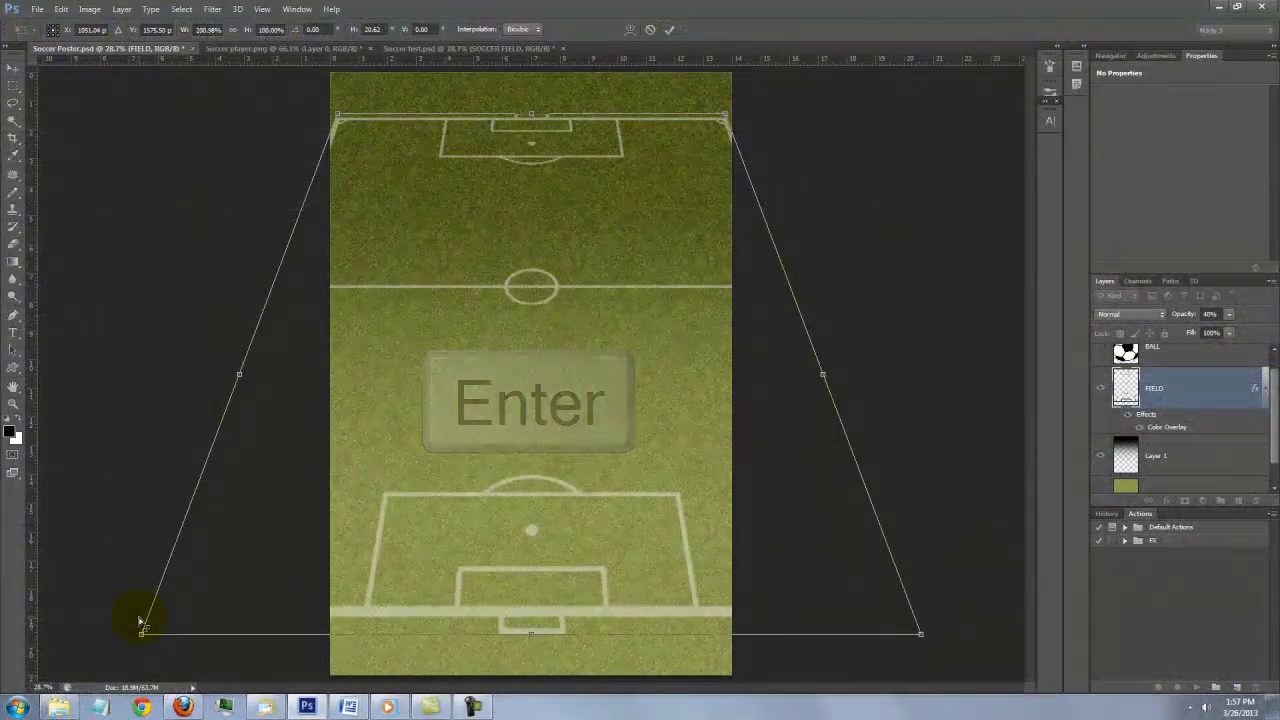
key(ctrl+t)
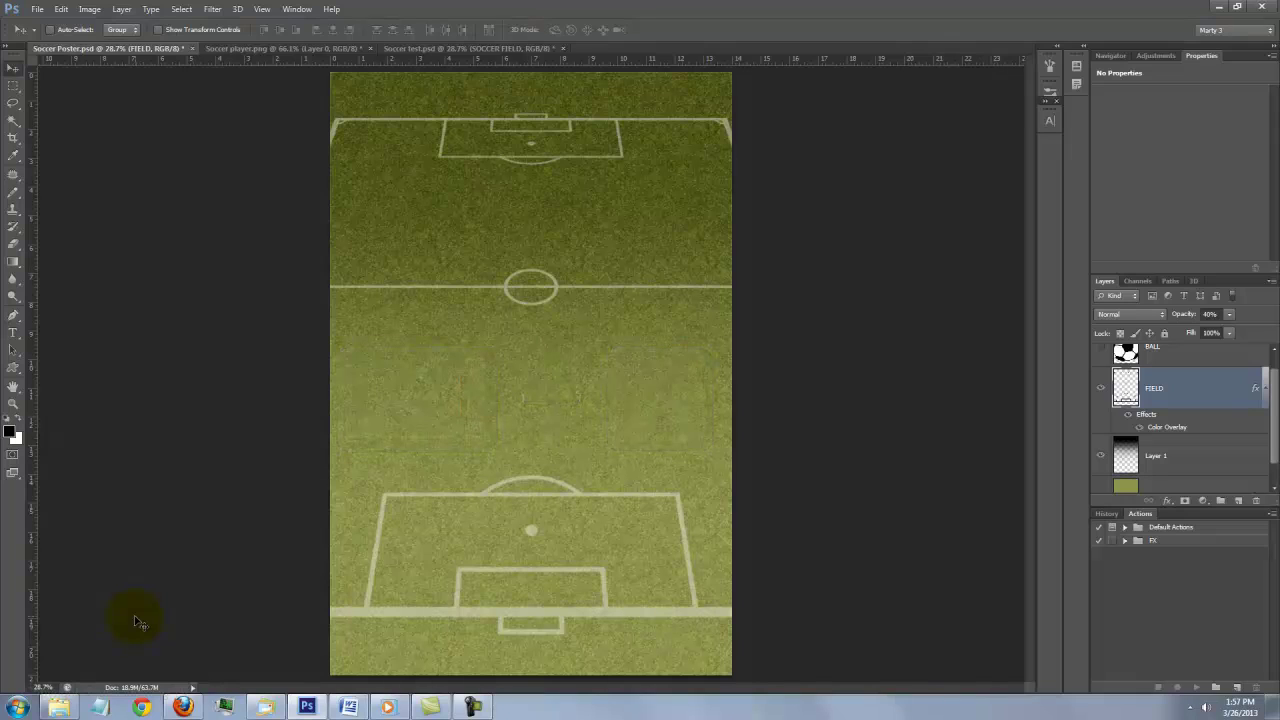
Rotate the field markings about -12°, shift them up and left, and commit the transform
key(ctrl+t)
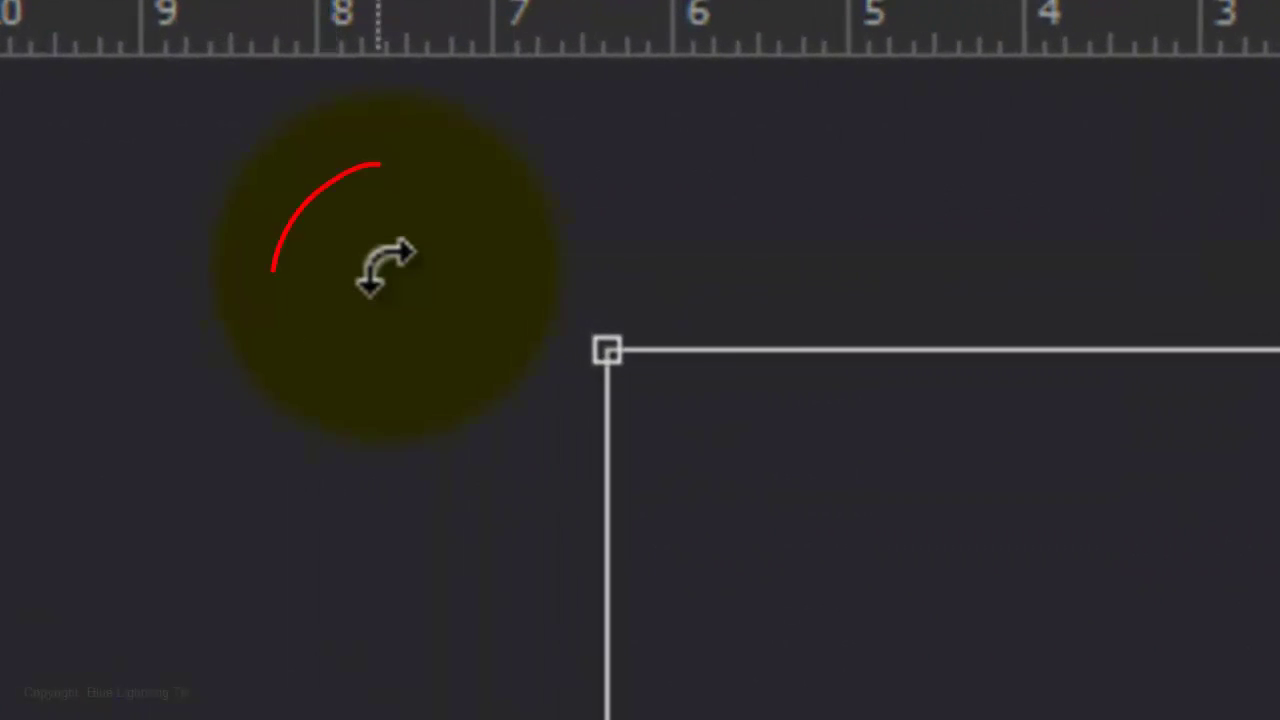
drag(386, 271, 111, 709)
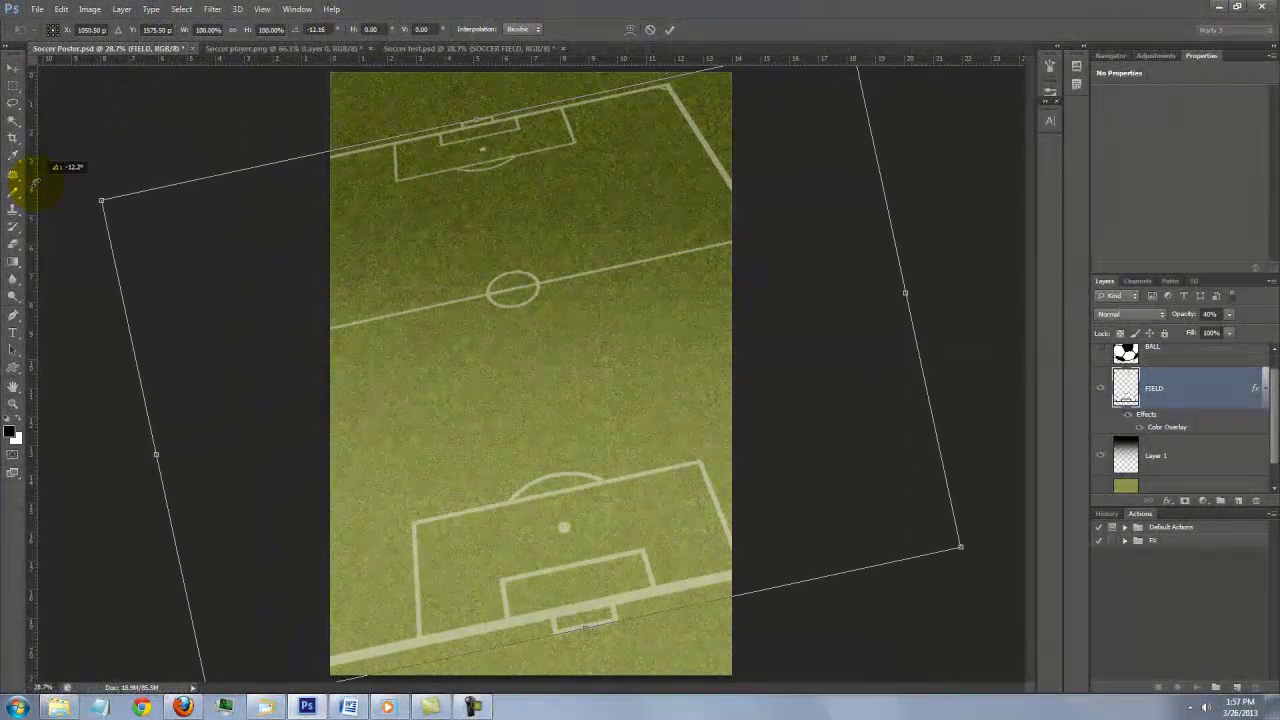
drag(35, 185, 37, 188)
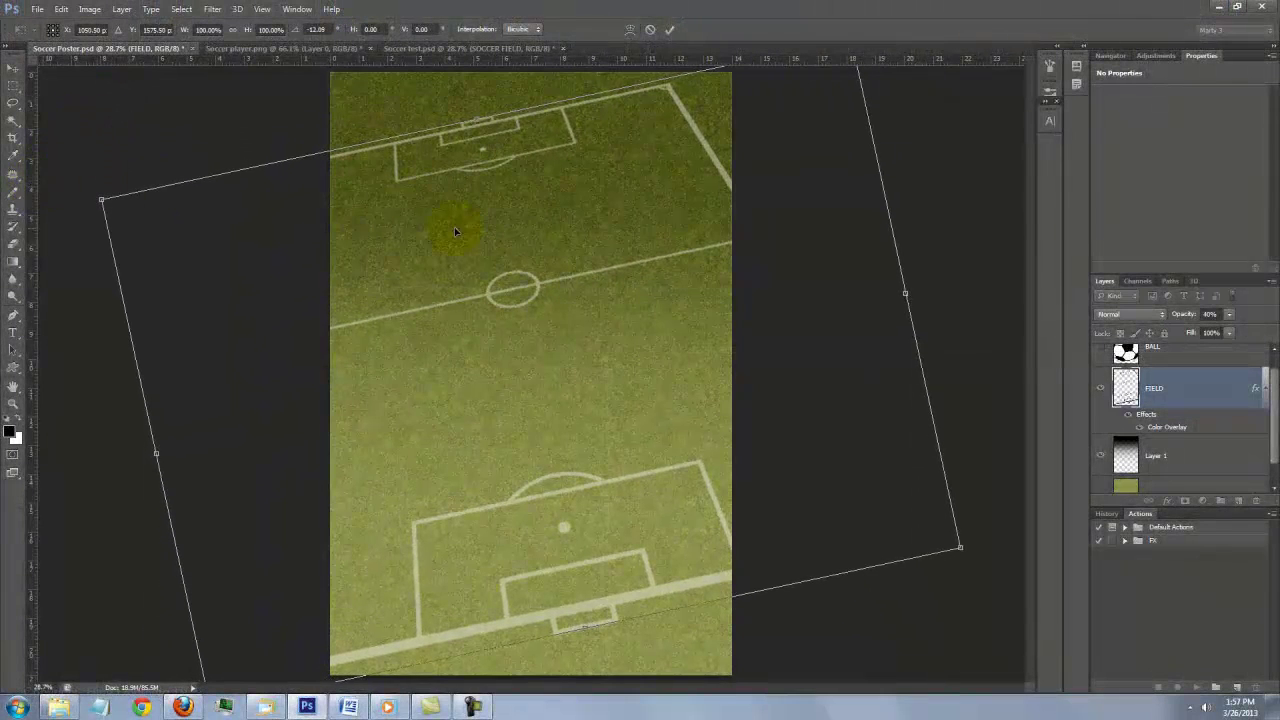
drag(588, 293, 540, 272)
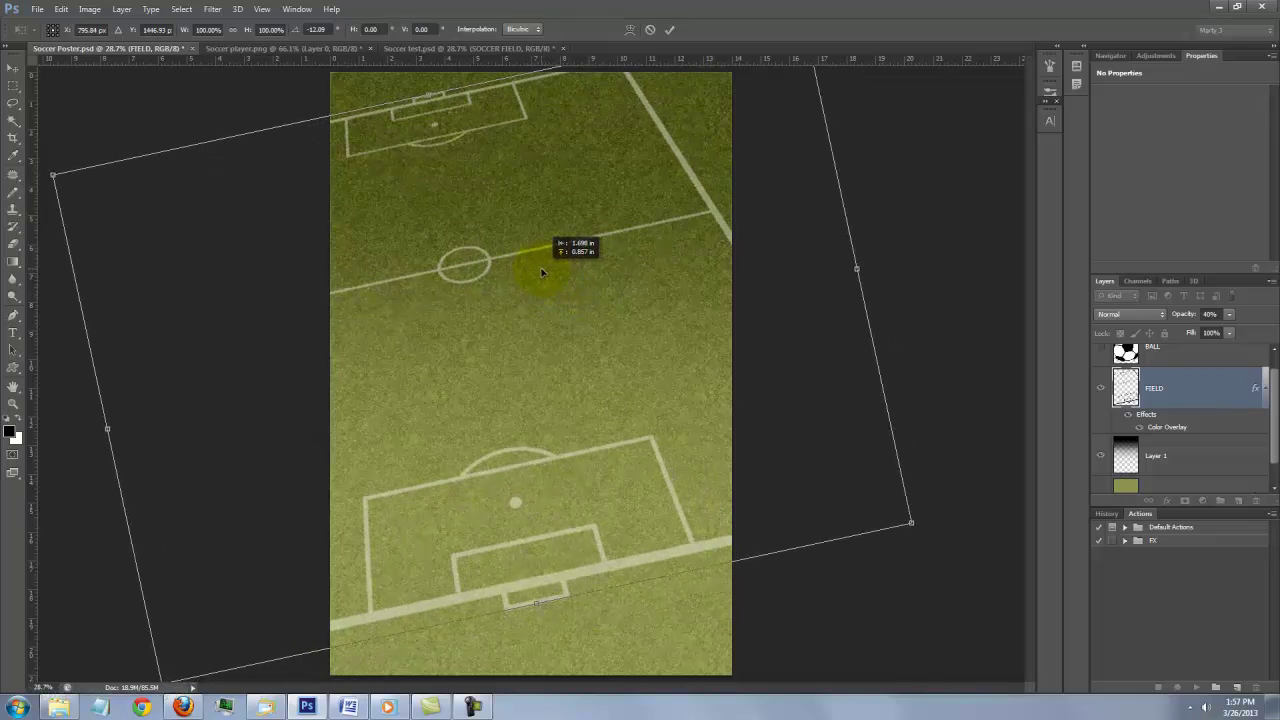
key(Return)
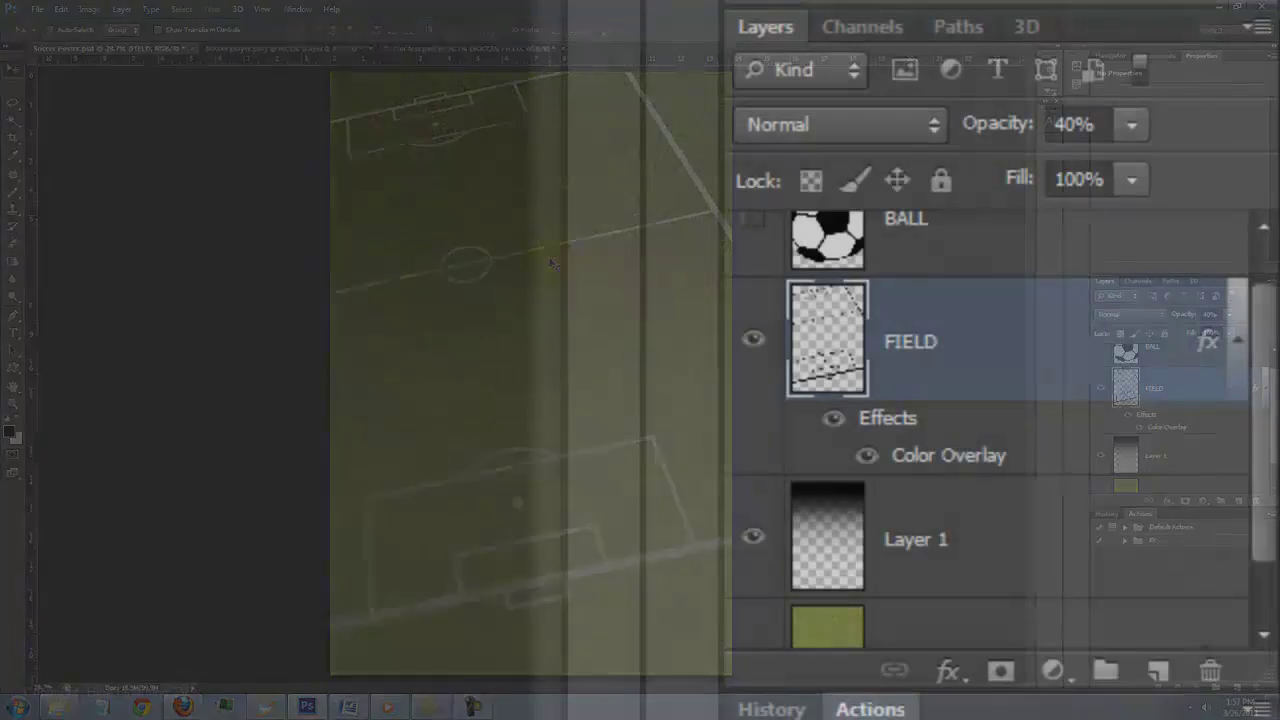
drag(1265, 425, 1265, 388)
Show and select the BALL layer, then move the ball right and down on the poster
click(754, 272)
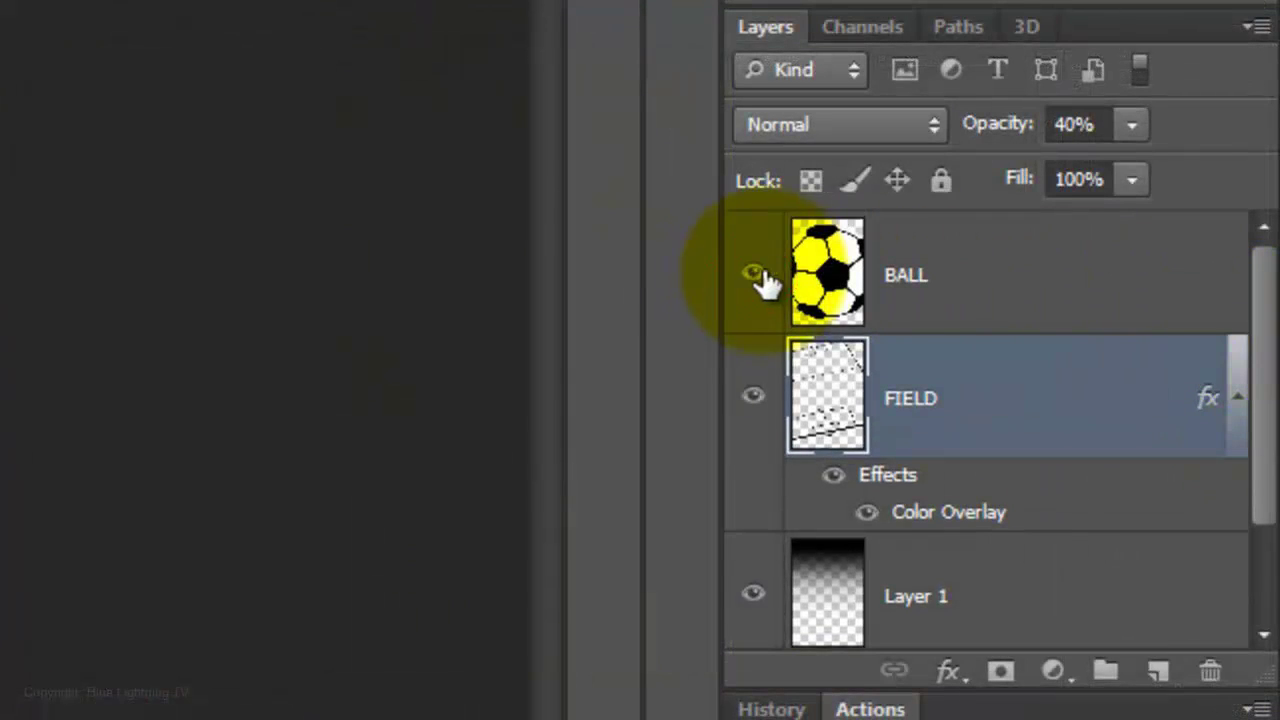
click(818, 268)
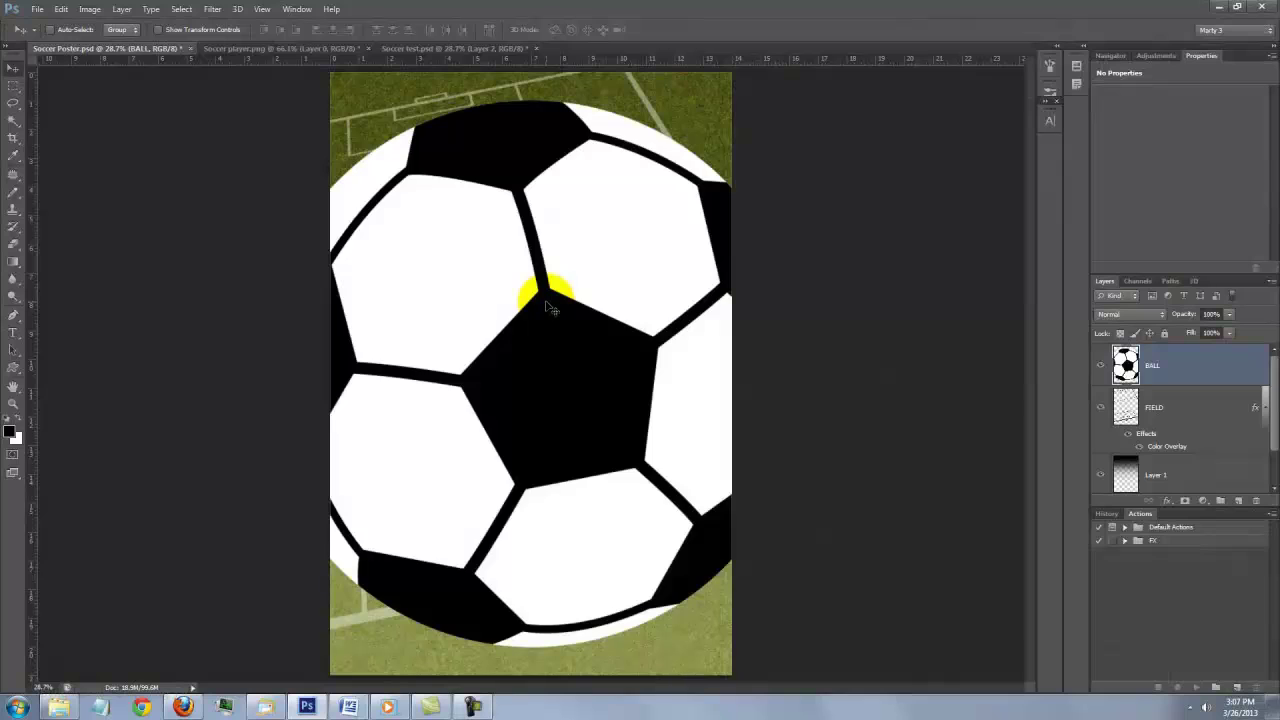
drag(549, 308, 651, 391)
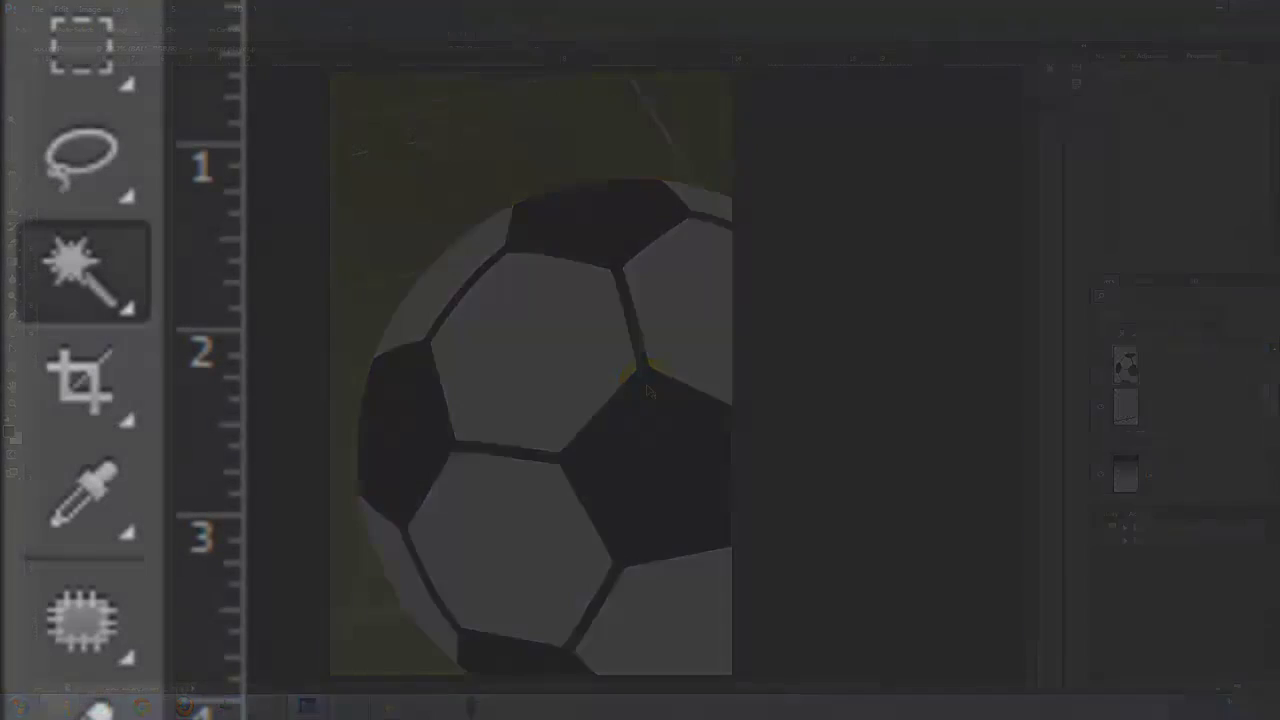
Magic-wand select the ball's white pentagon and expand that selection by 2 pixels
click(13, 121)
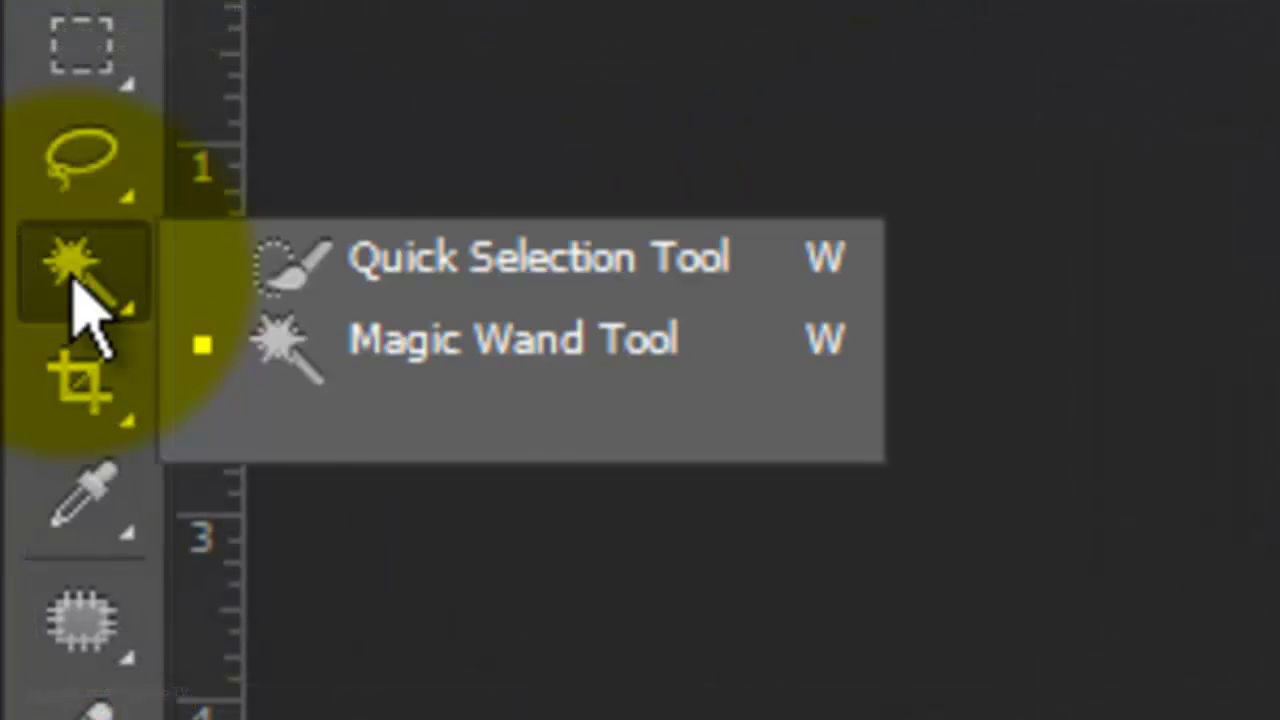
click(420, 365)
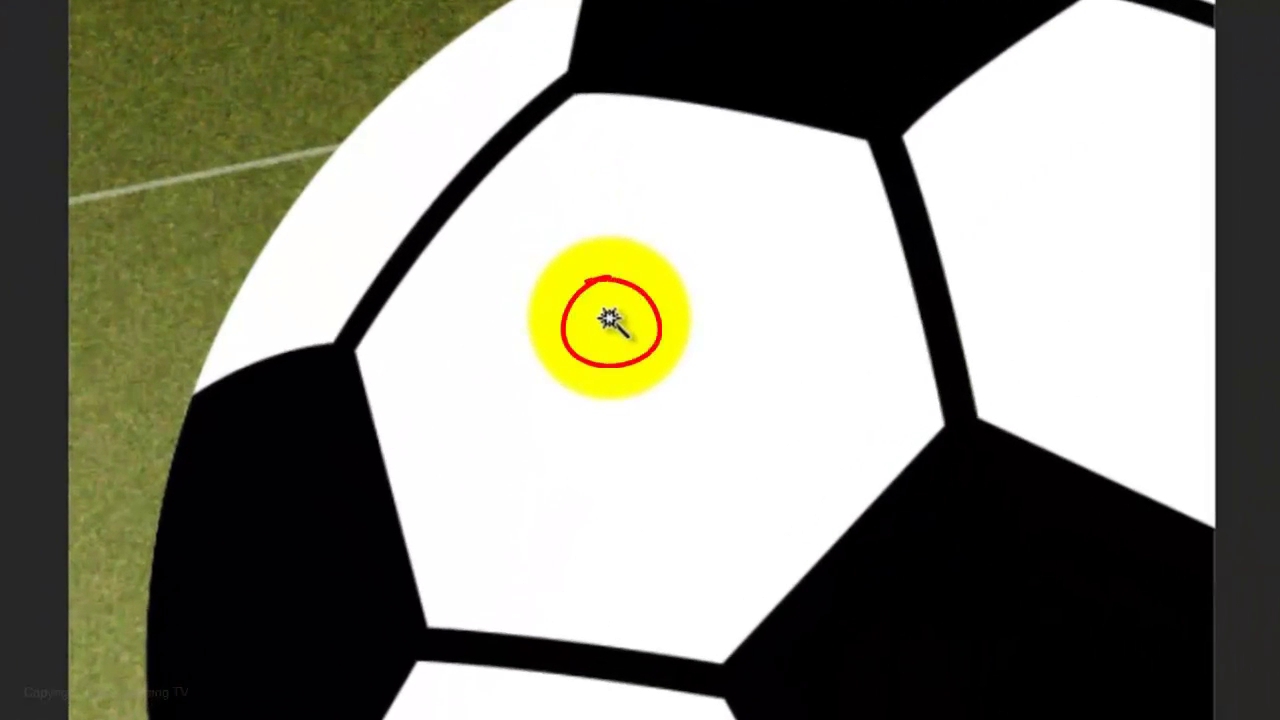
click(608, 318)
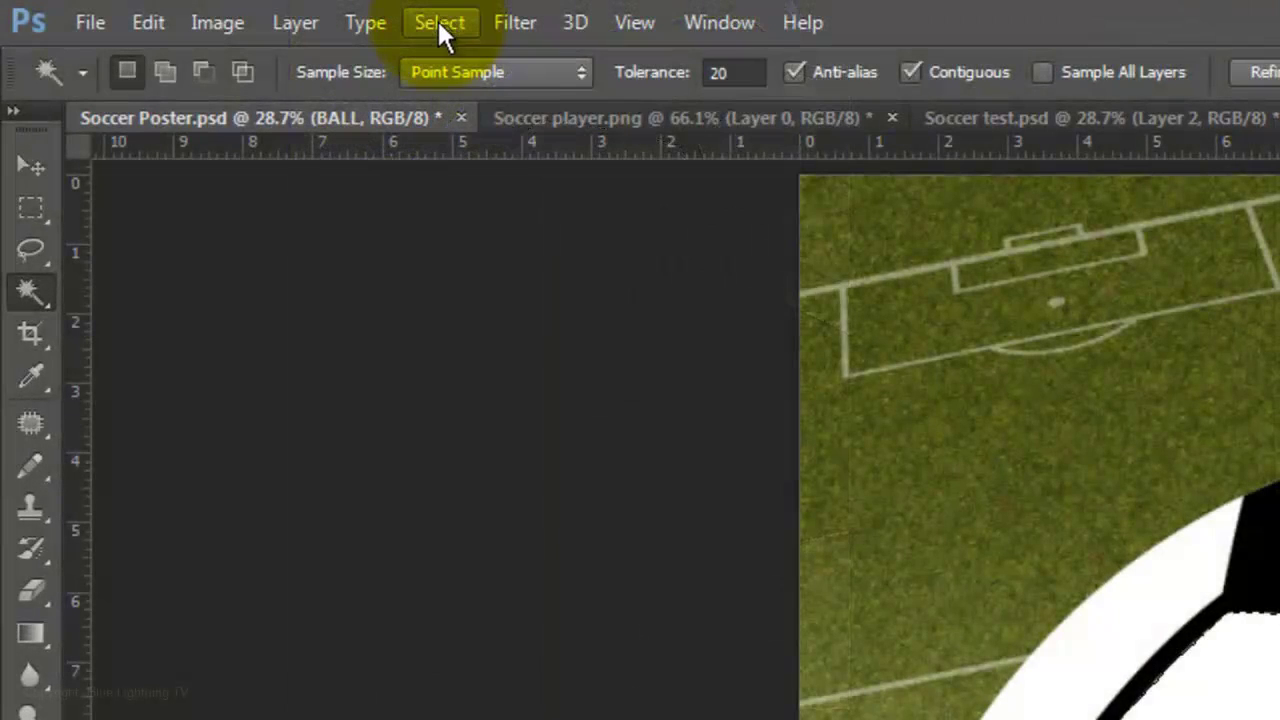
click(437, 18)
mouse_move(522, 381)
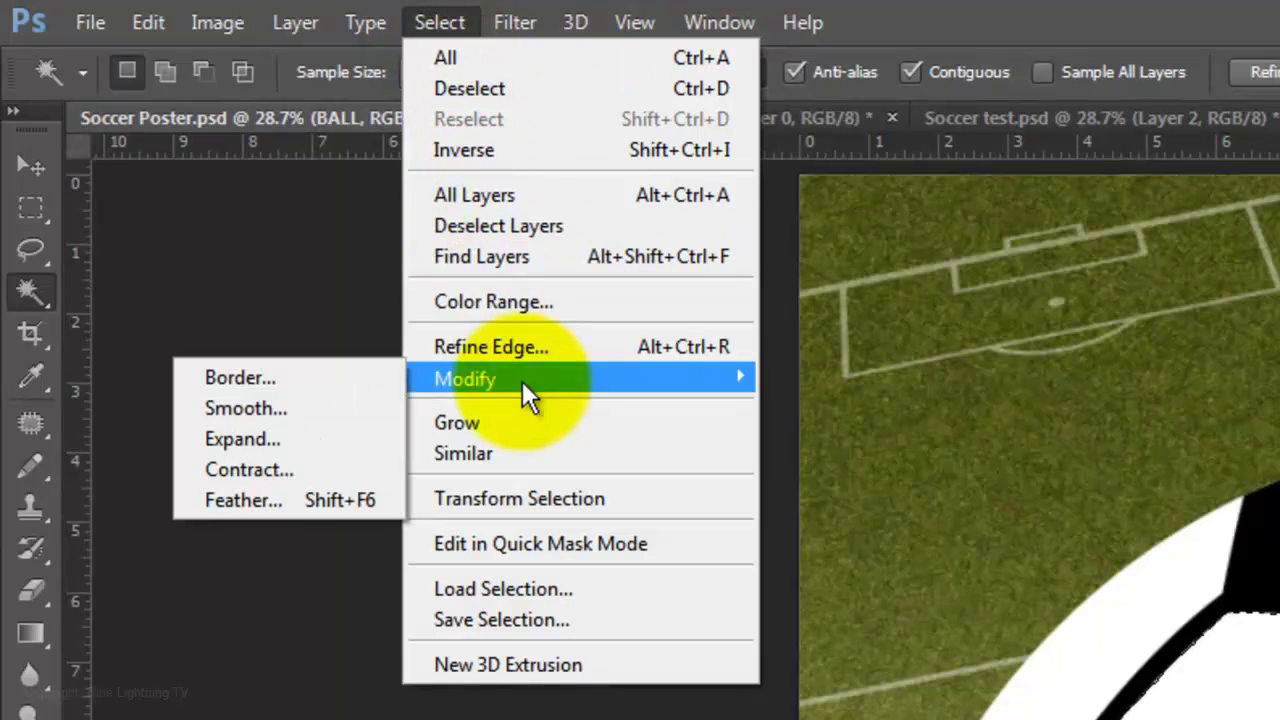
click(247, 440)
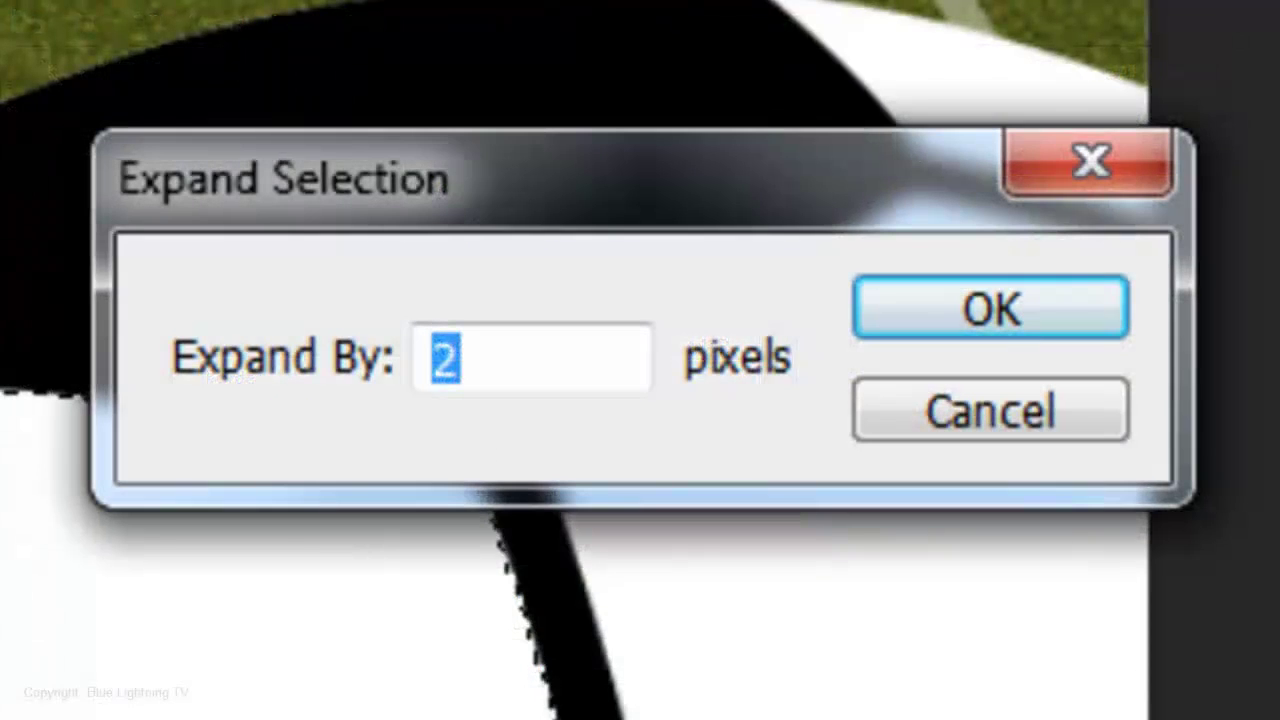
click(990, 312)
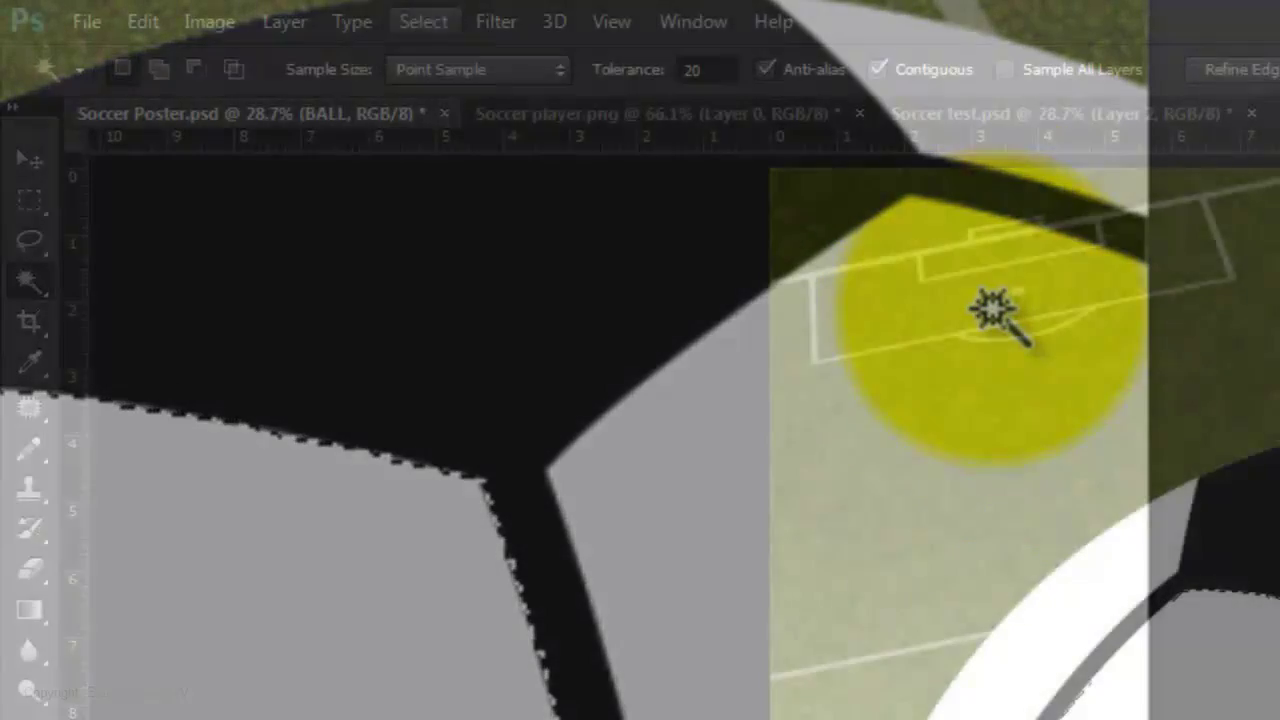
Save the expanded pentagon selection as a new channel, then deselect
click(422, 22)
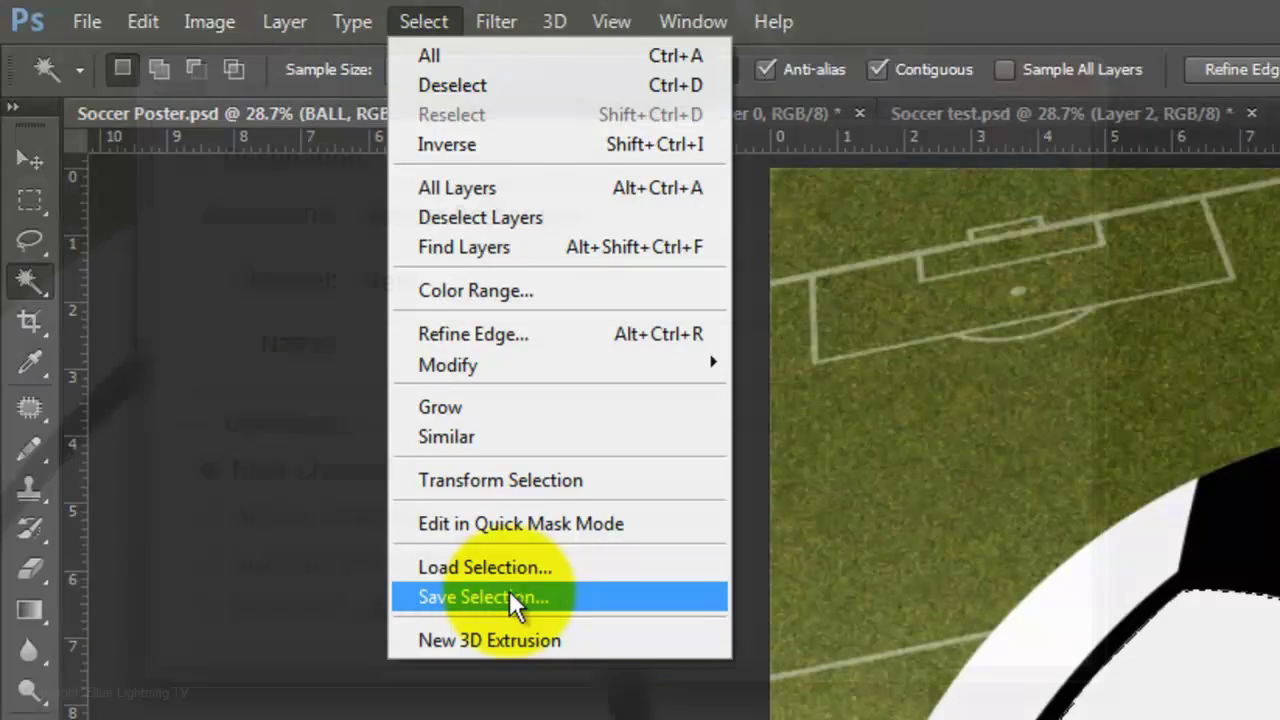
click(515, 598)
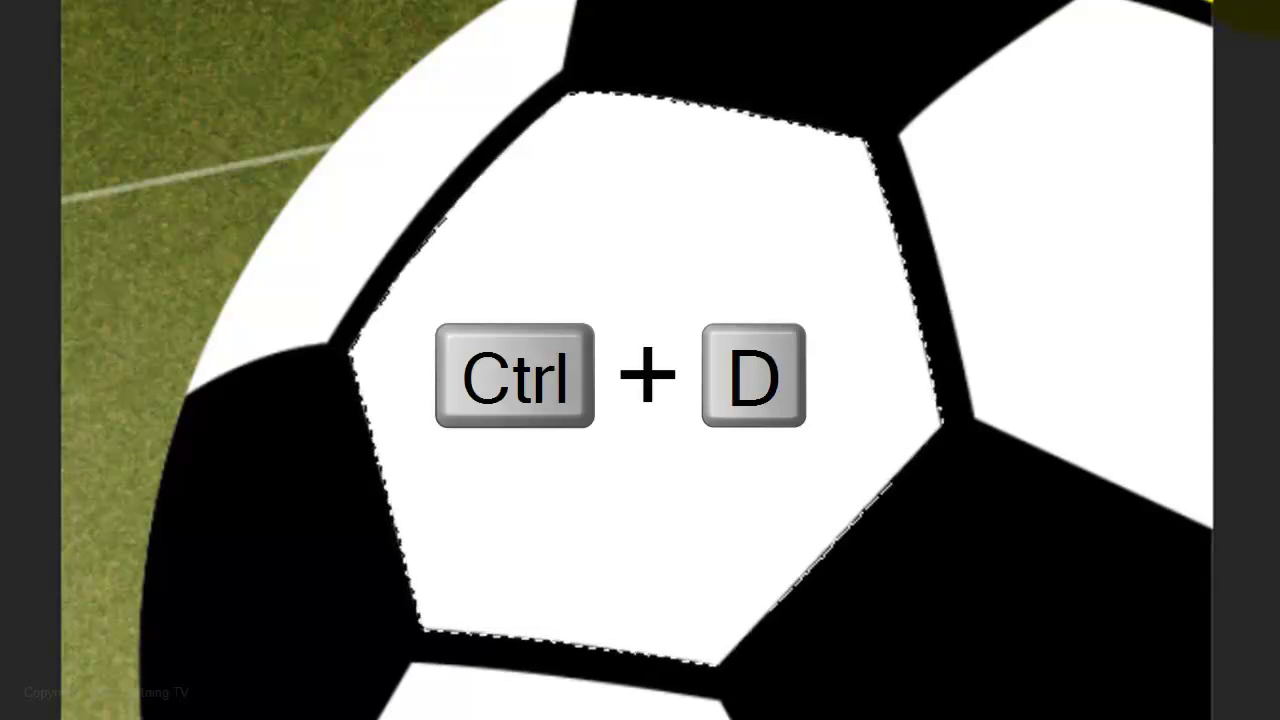
key(ctrl+d)
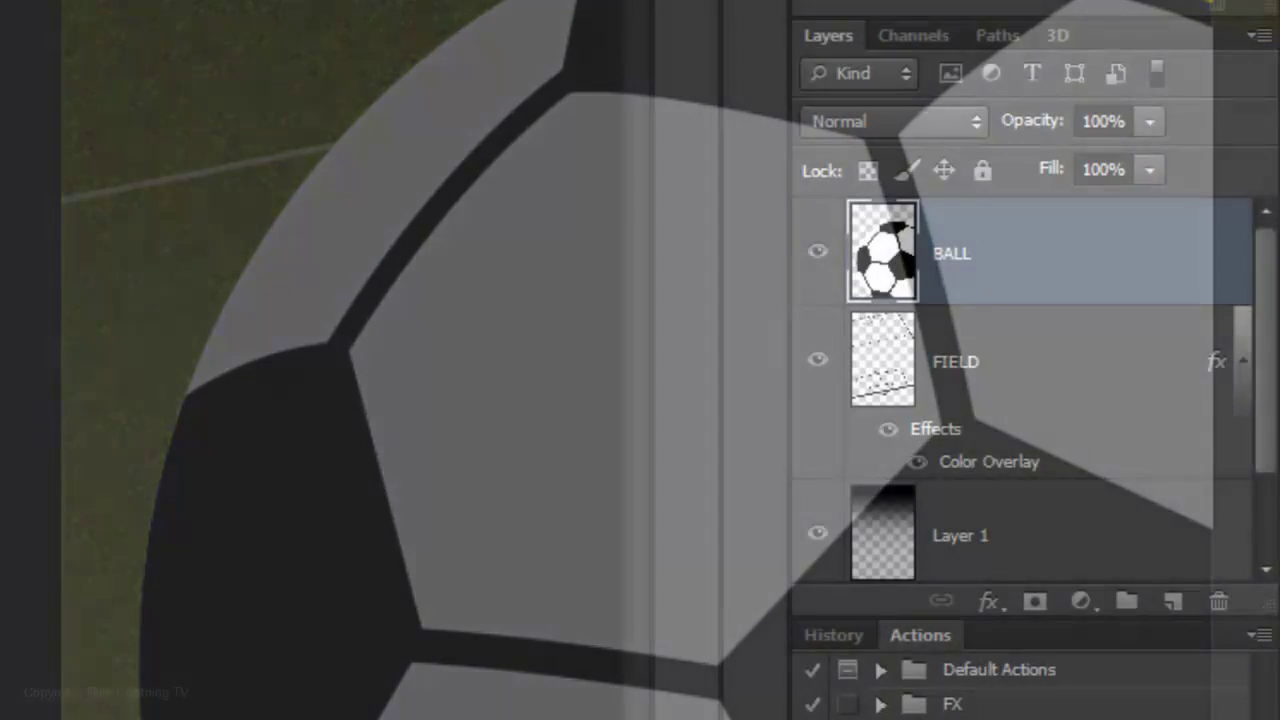
Set BALL to Soft Light and add a 70 px Stroke in Overlay mode at 20% opacity
click(970, 120)
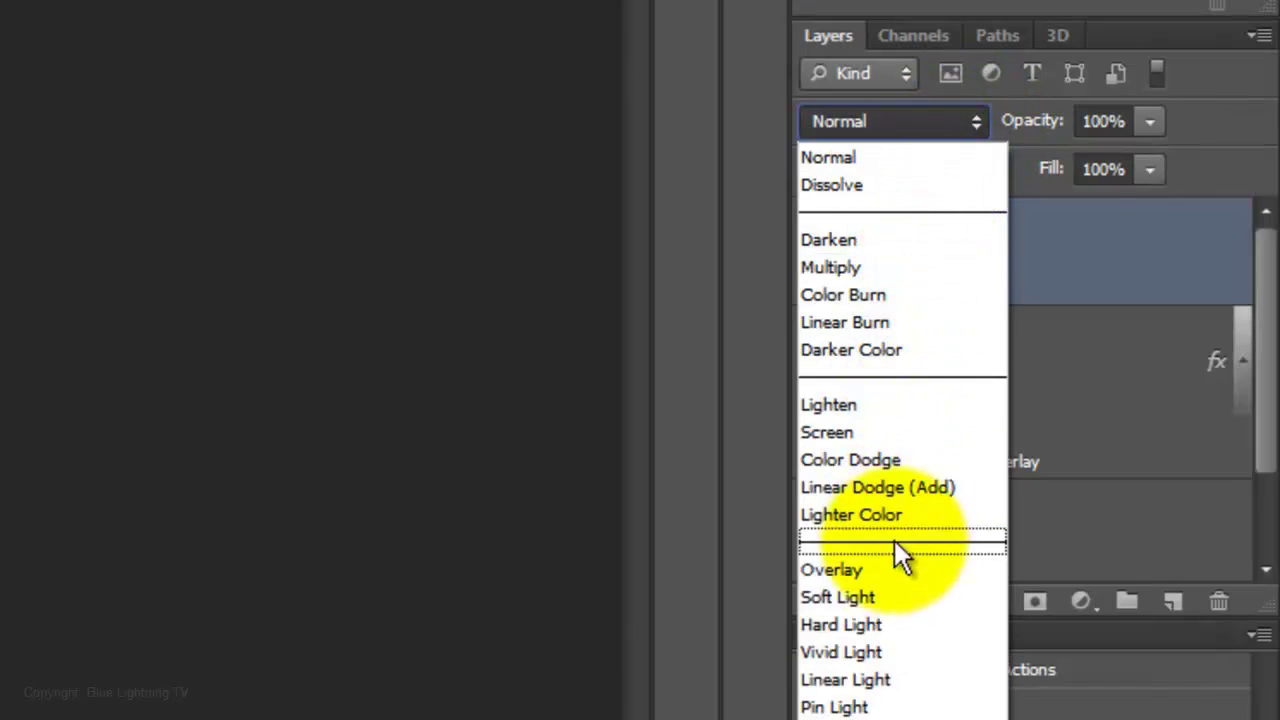
click(886, 597)
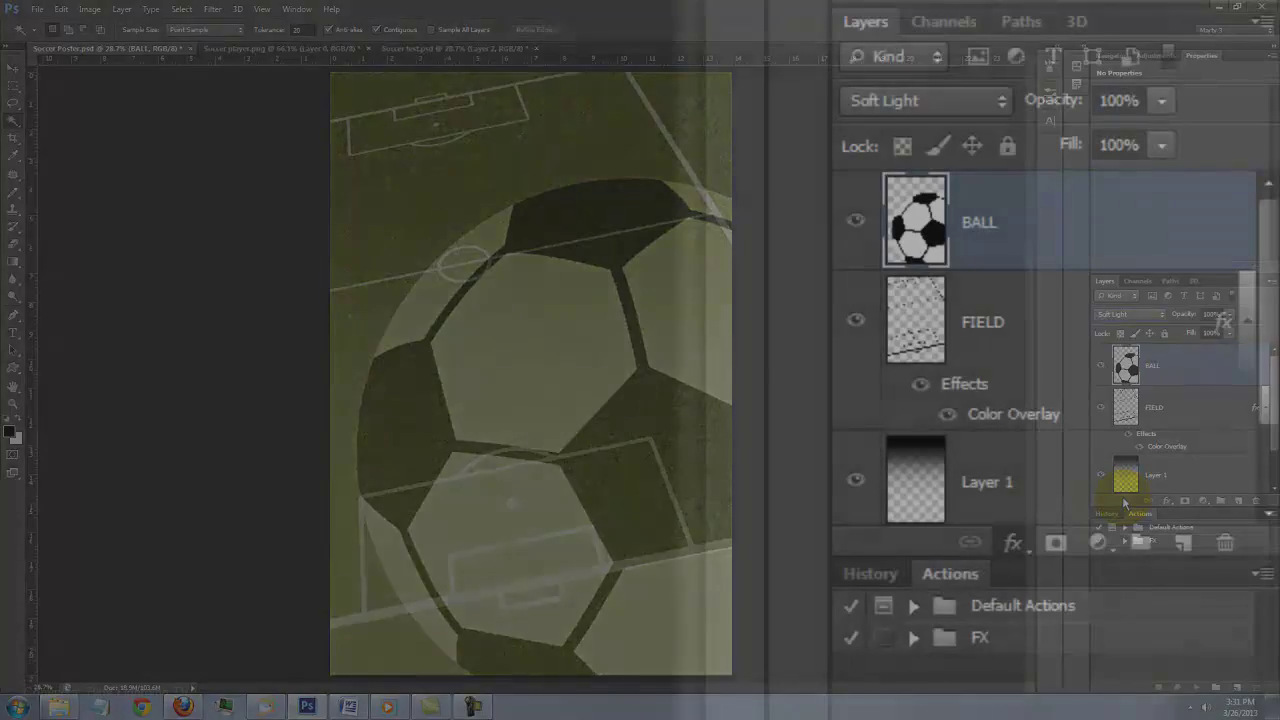
click(1166, 500)
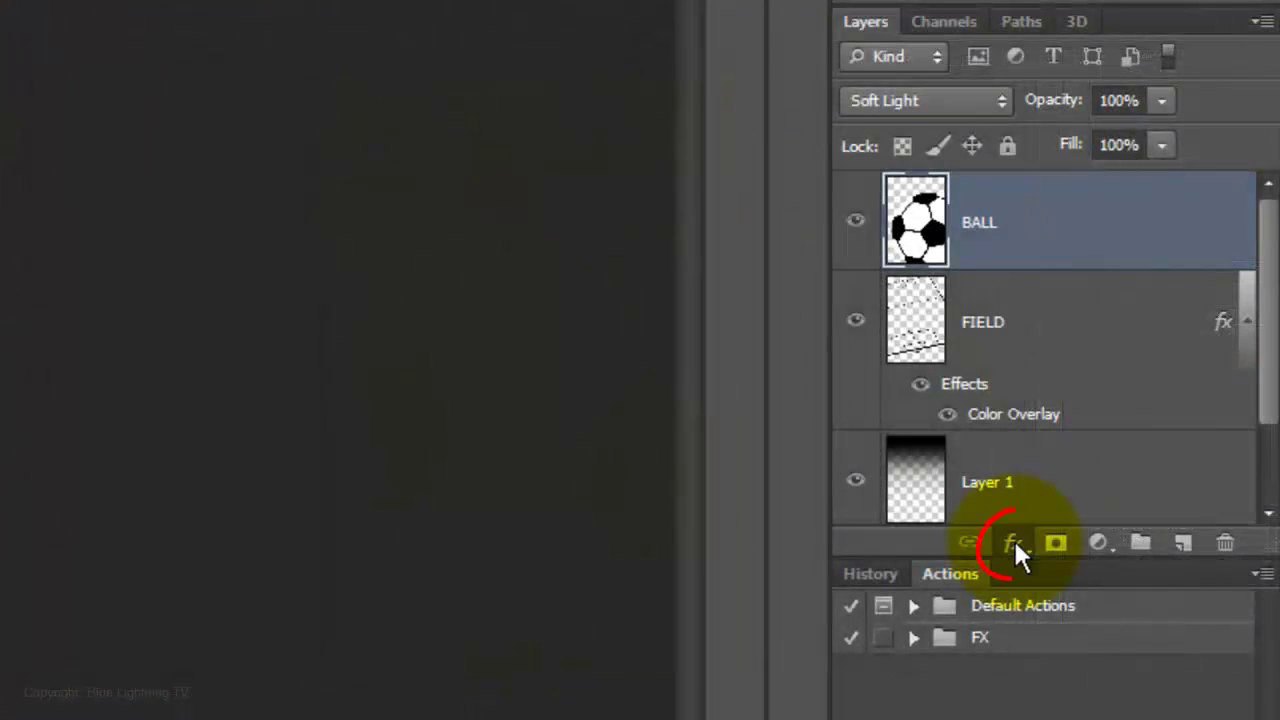
click(990, 662)
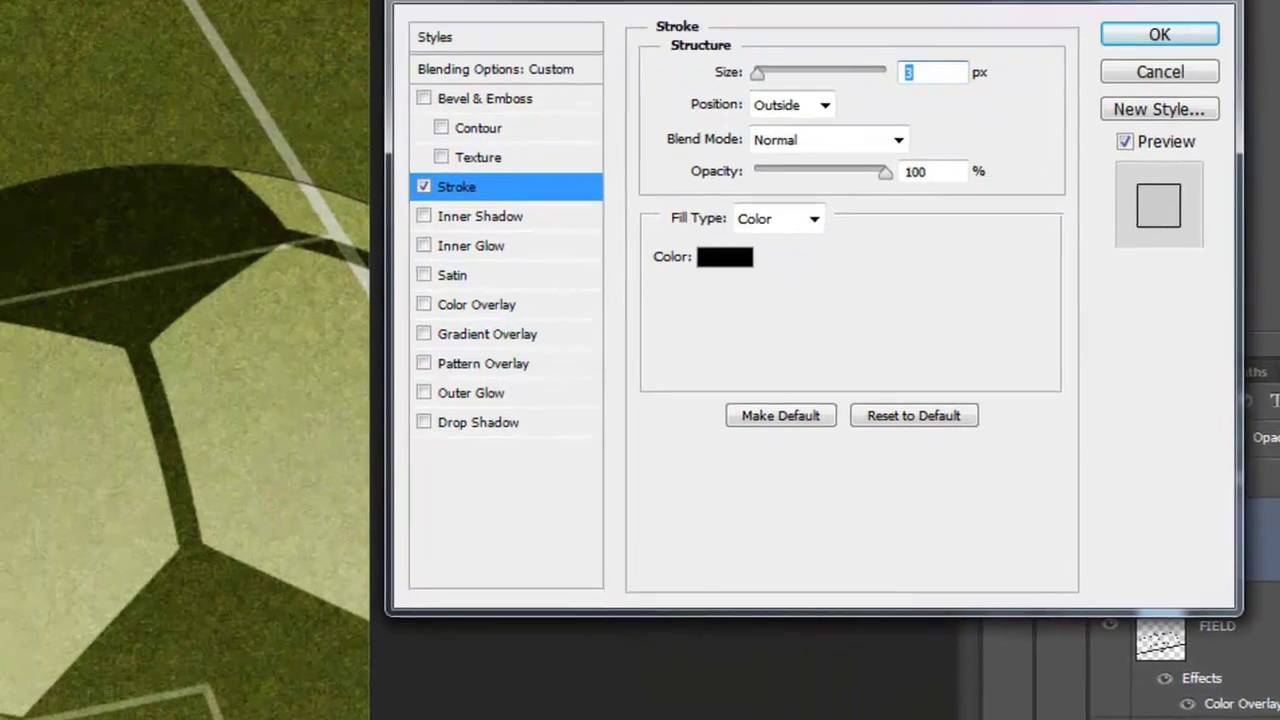
text(70)
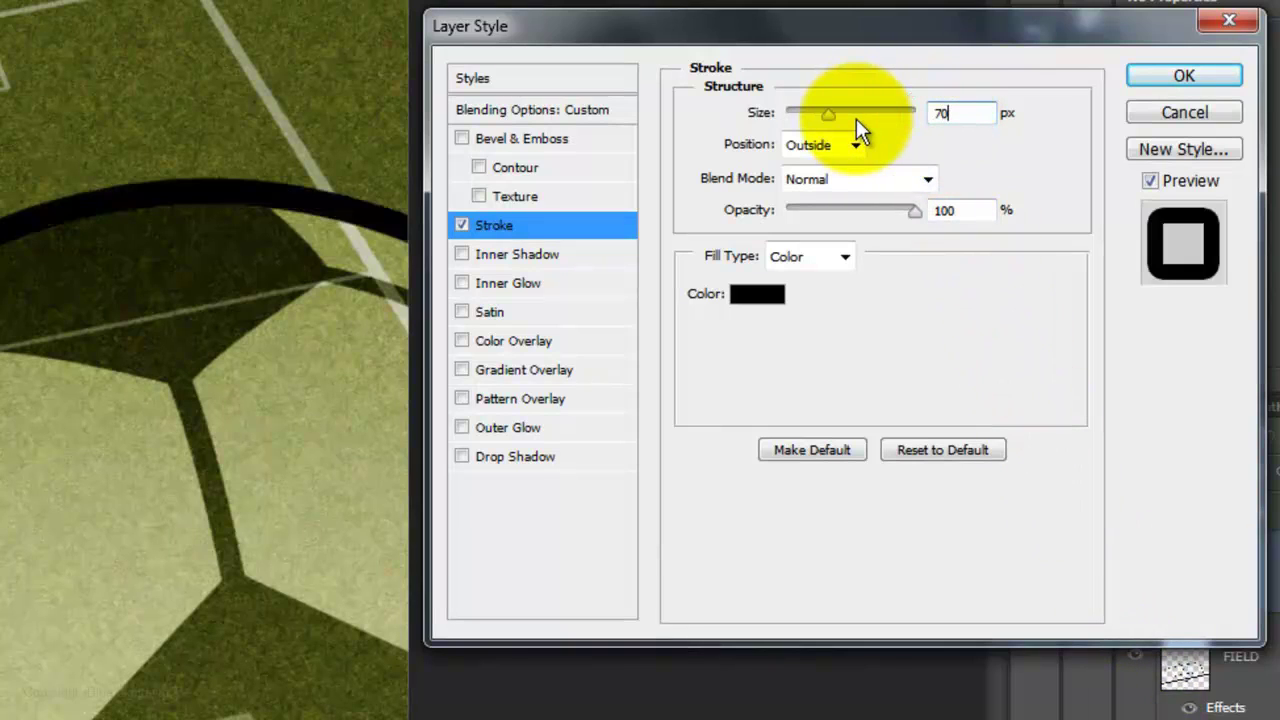
click(886, 179)
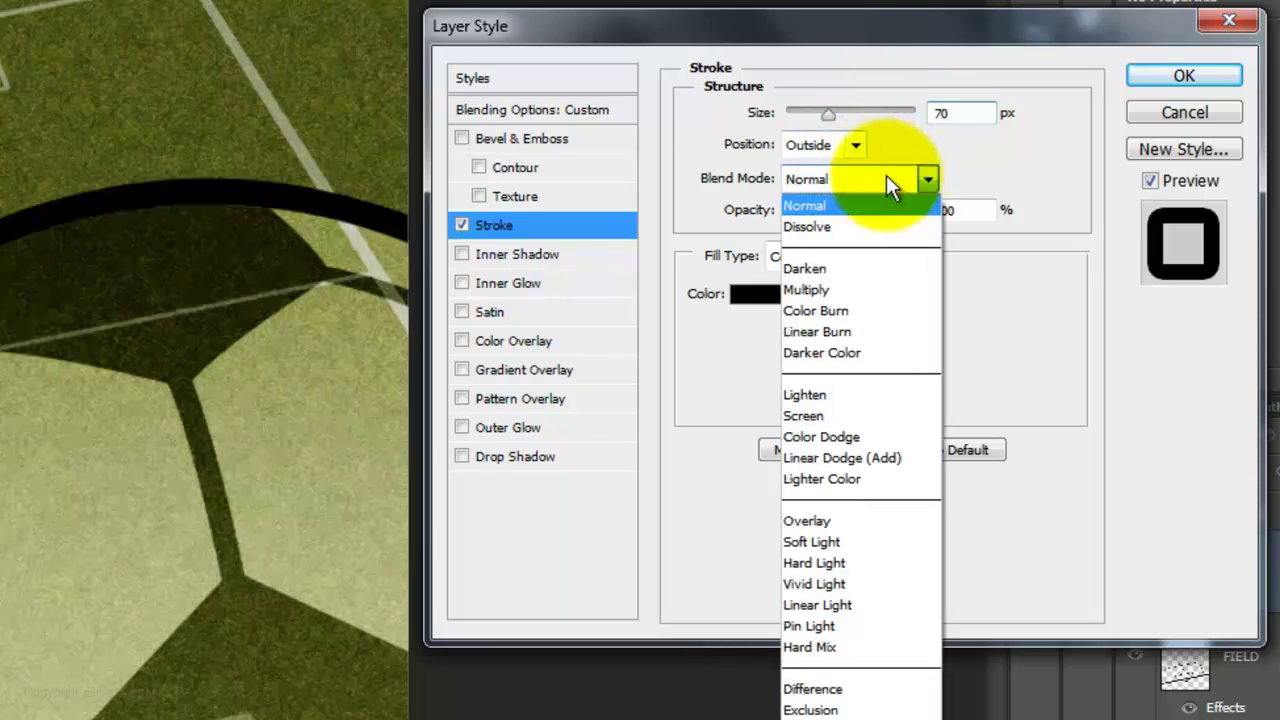
click(855, 522)
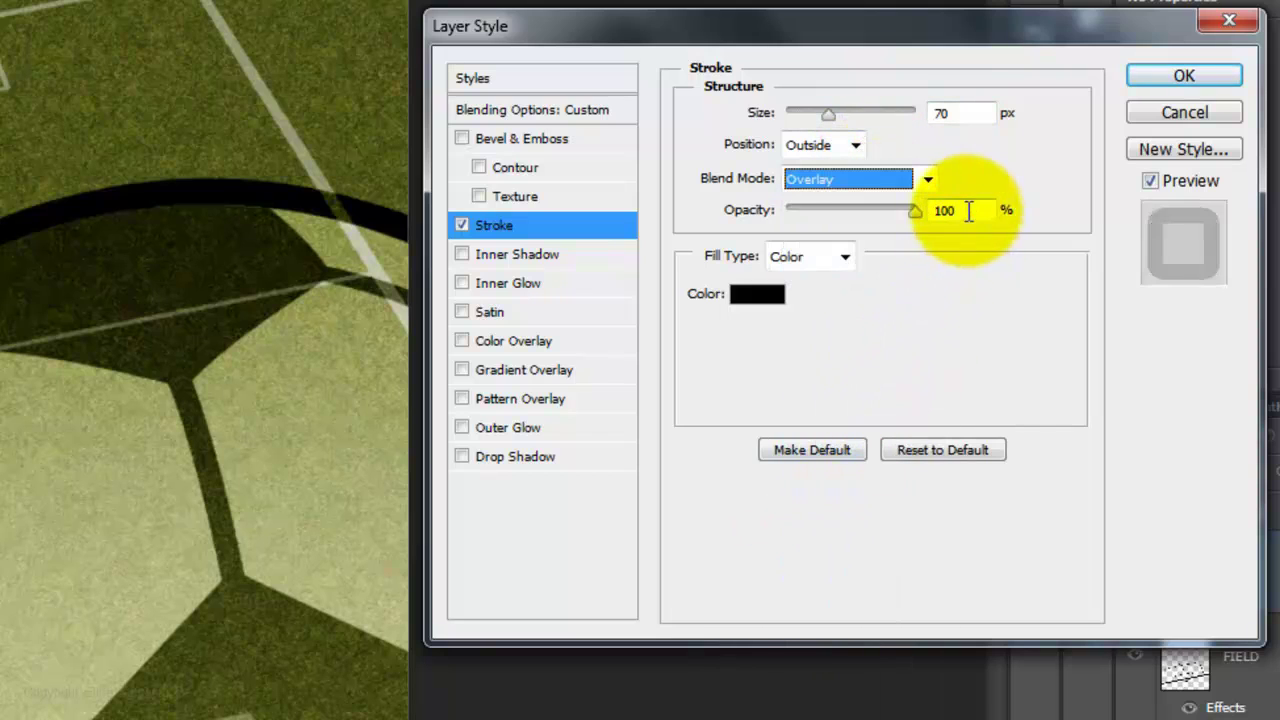
click(963, 210)
text(20)
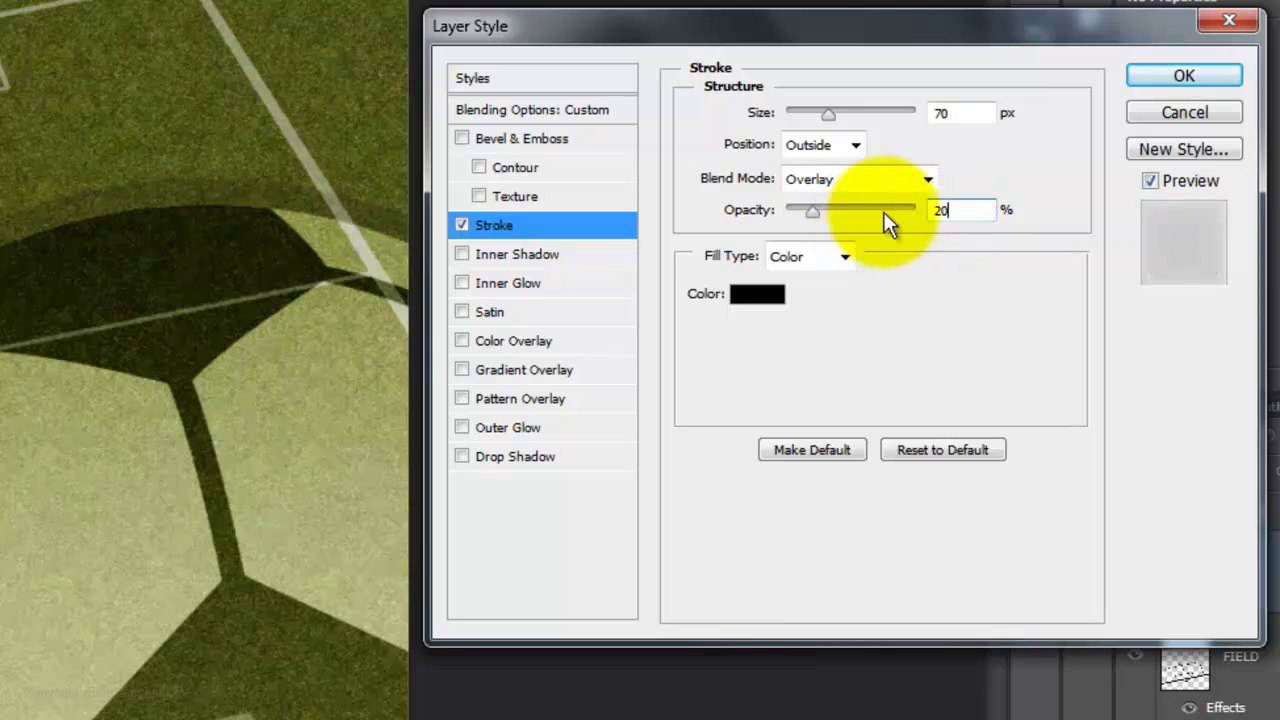
click(1162, 72)
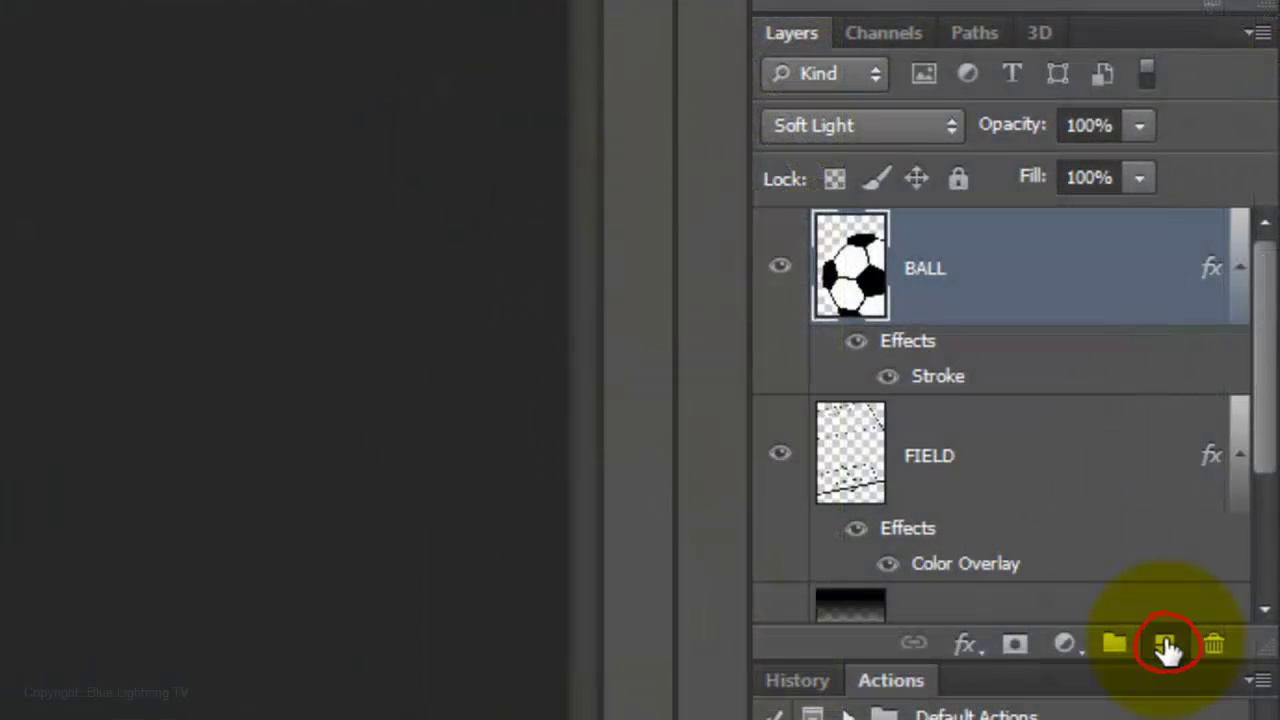
Add a new Layer 2 filled with black and reduce its Fill to 0%
click(1166, 645)
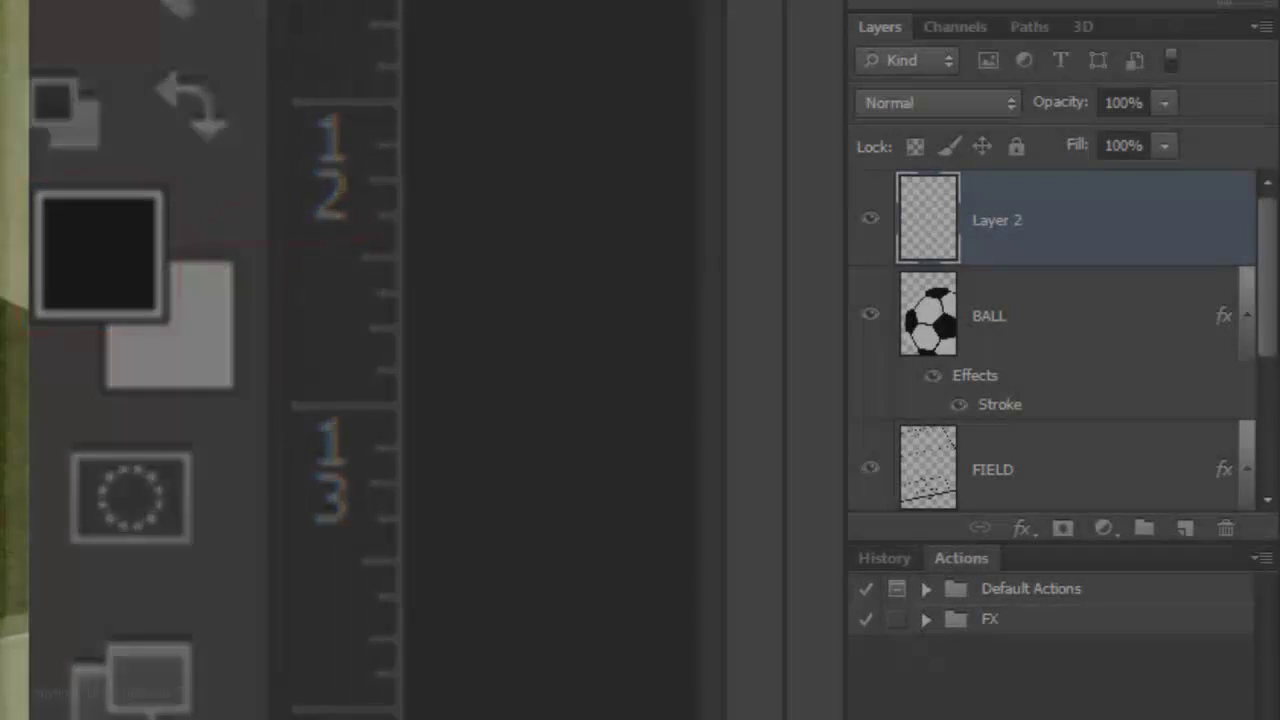
key(alt+Delete)
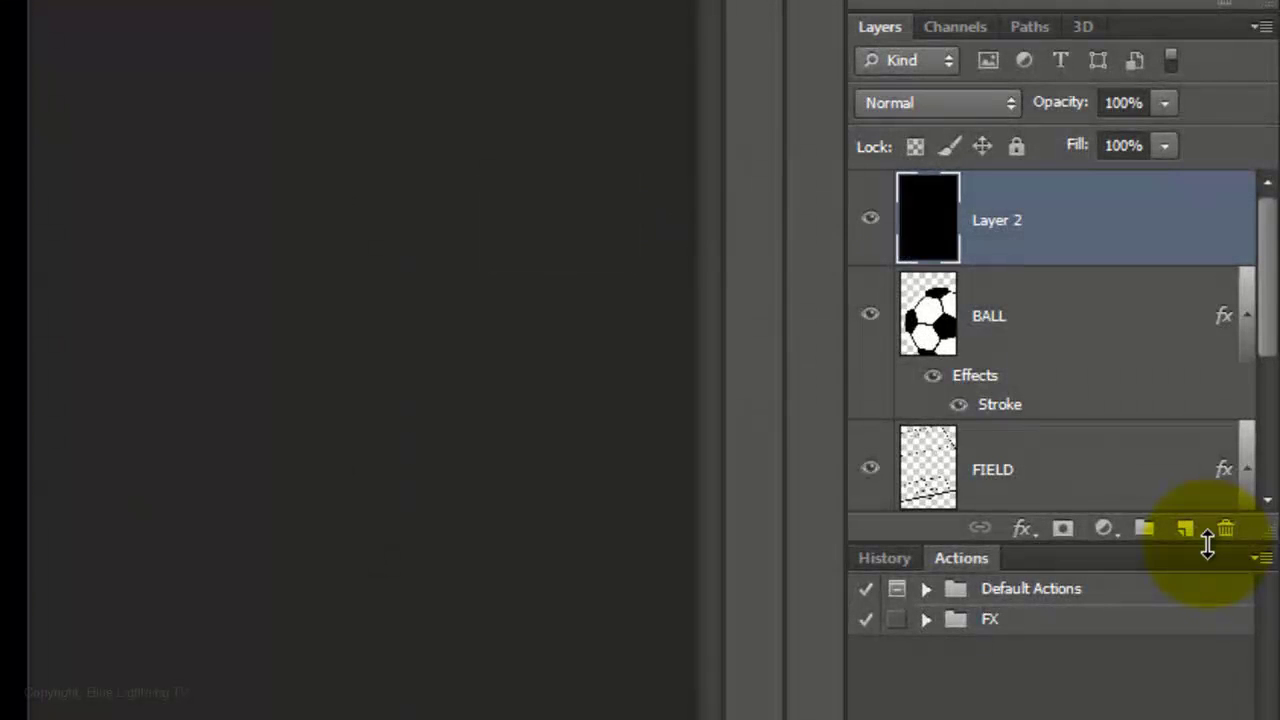
click(1165, 145)
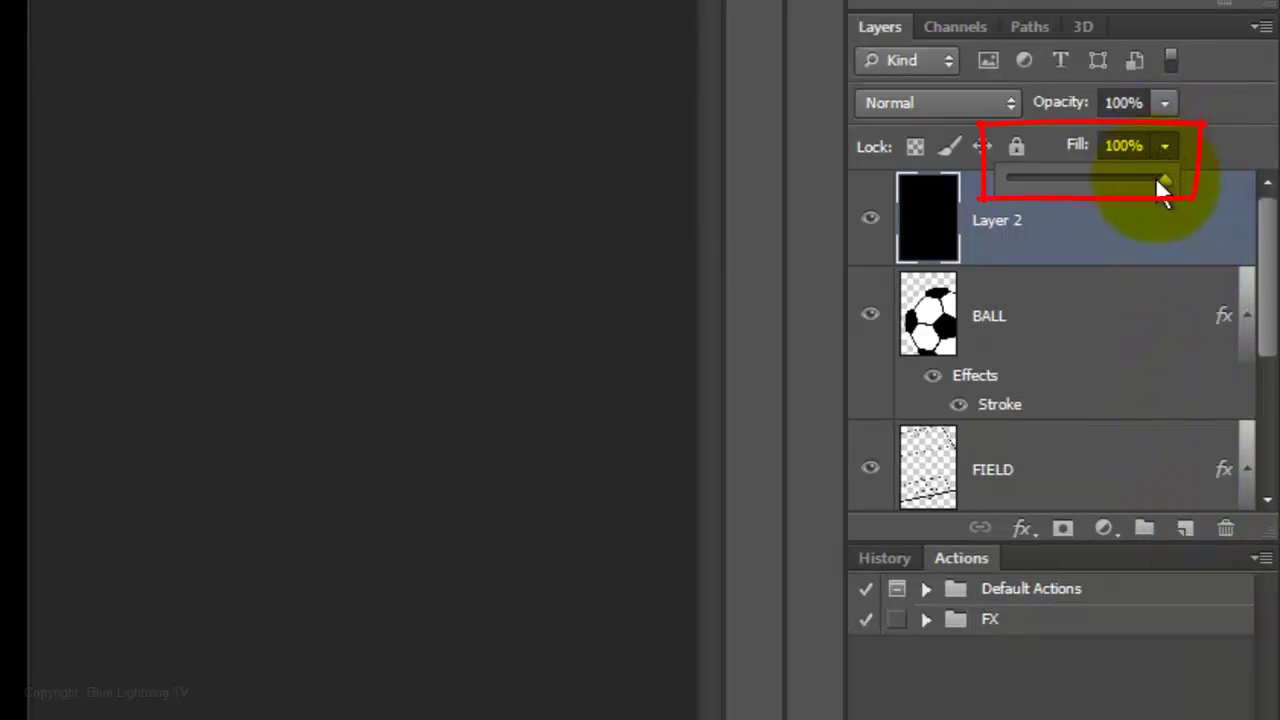
drag(1160, 182, 1008, 180)
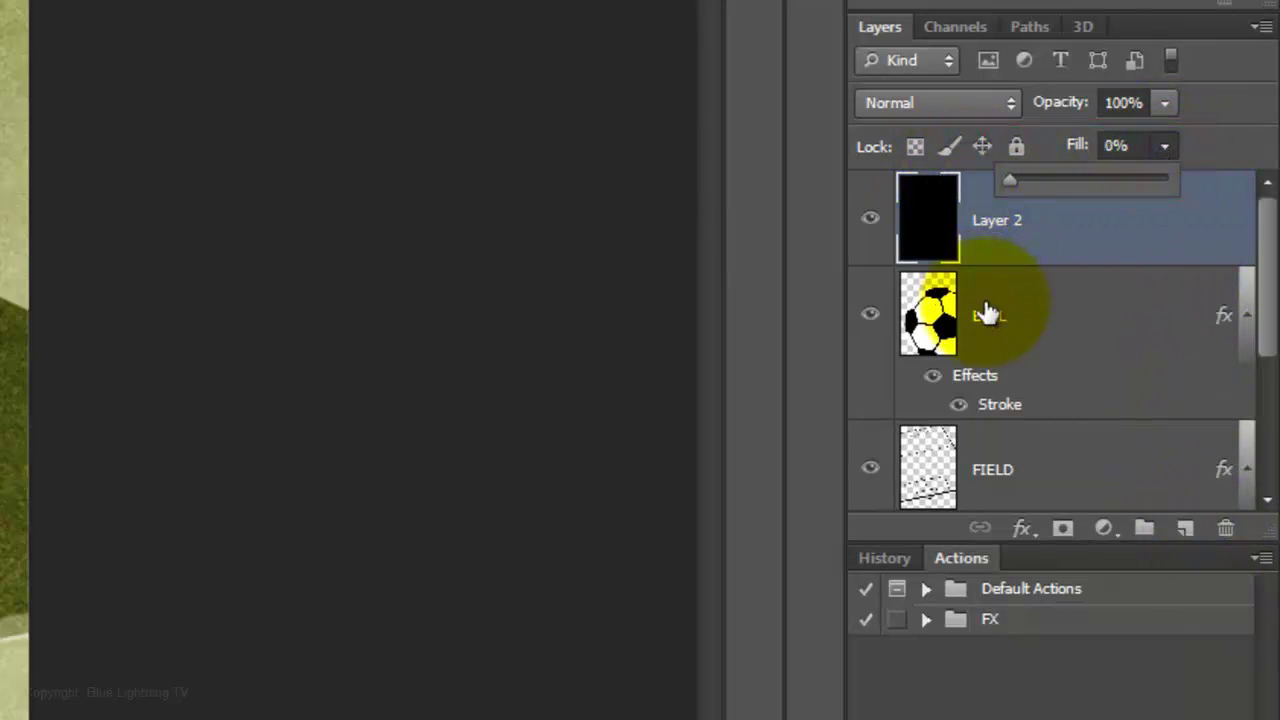
Give Layer 2 a 70 px Stroke positioned Inside to frame the poster
click(1024, 528)
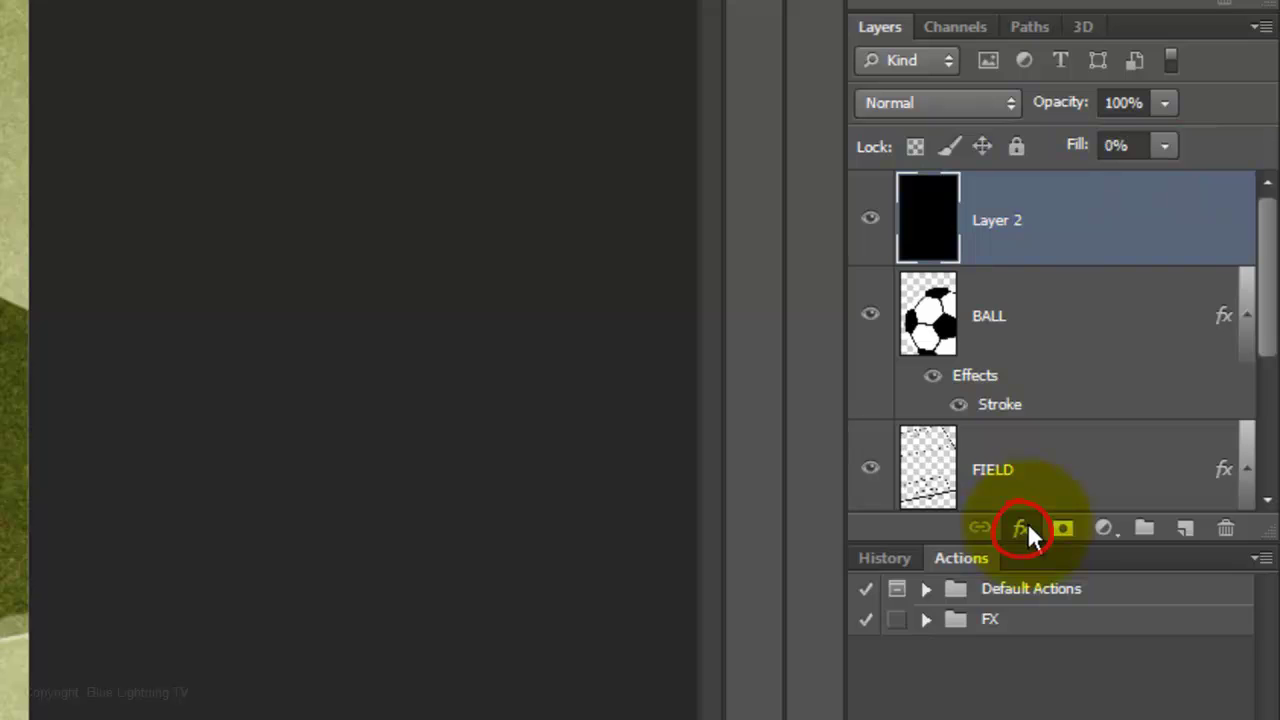
click(1002, 645)
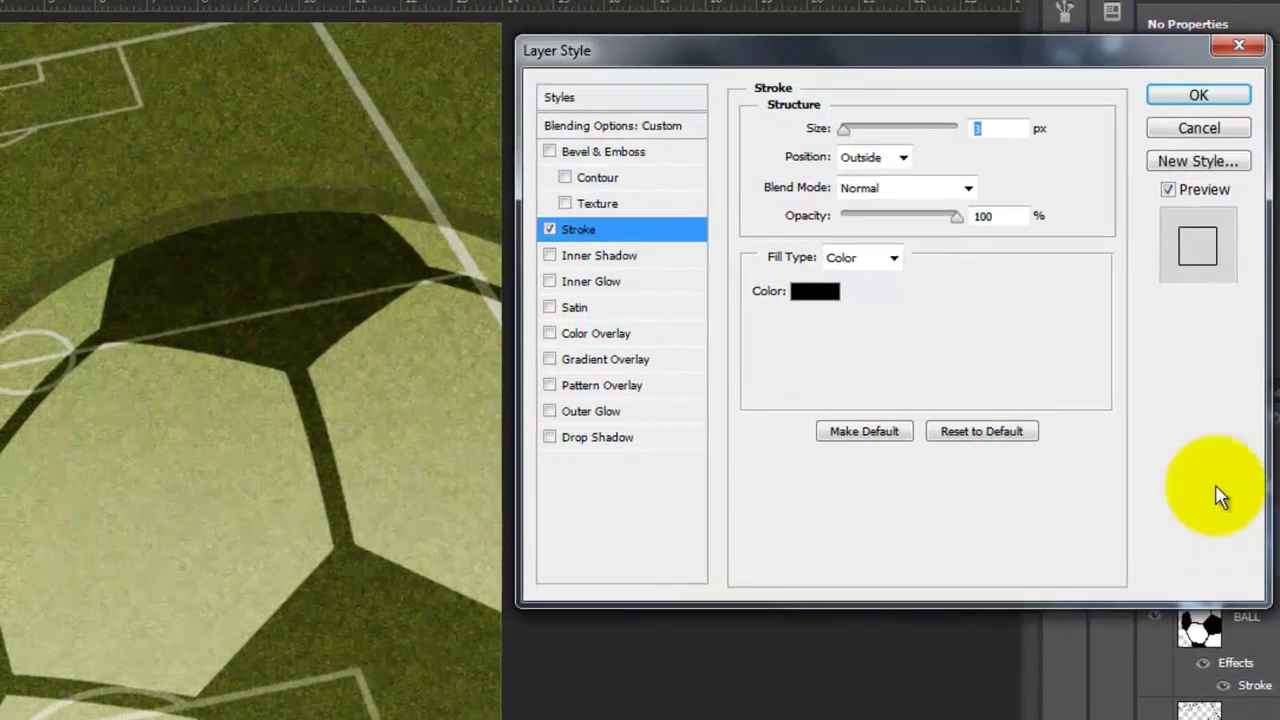
text(70)
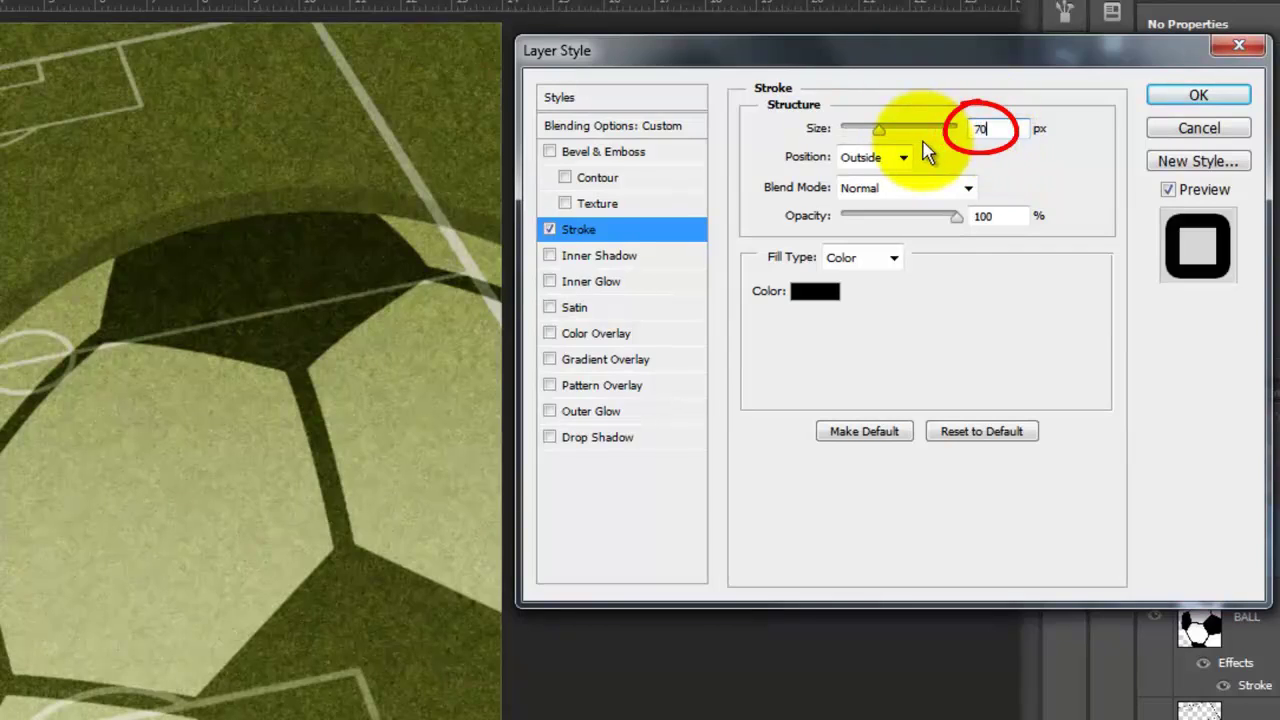
click(904, 158)
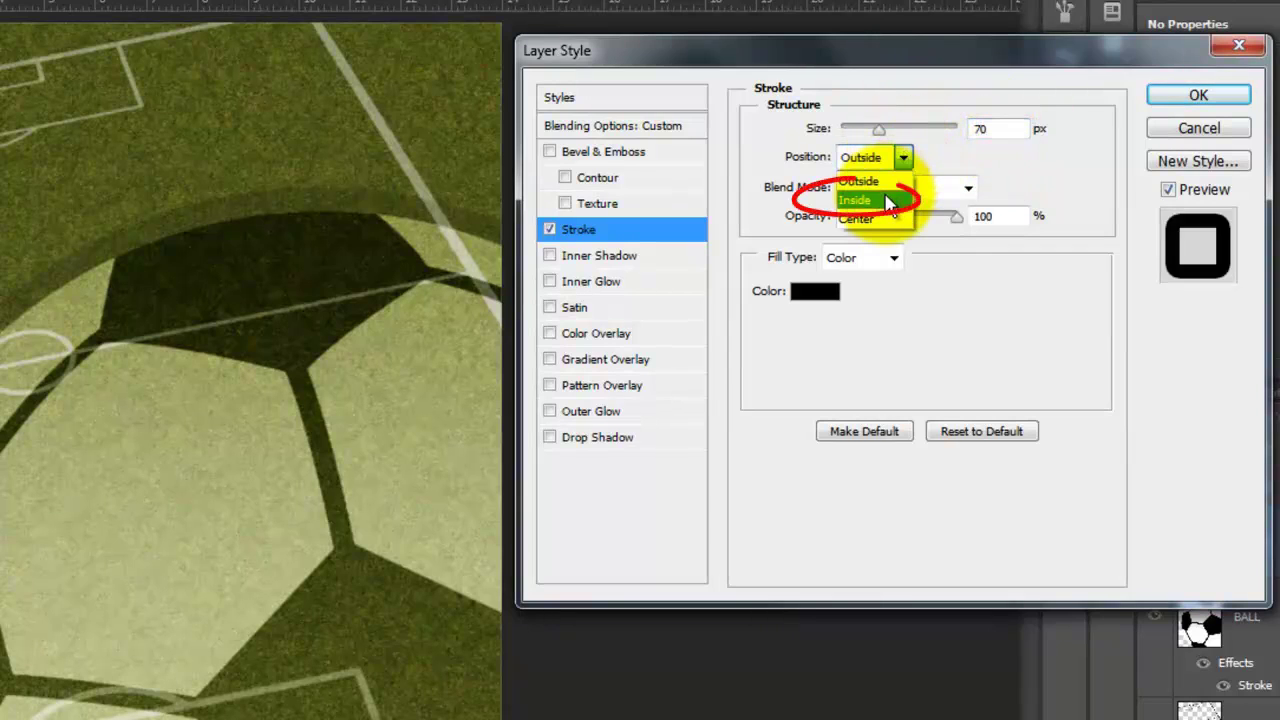
click(888, 201)
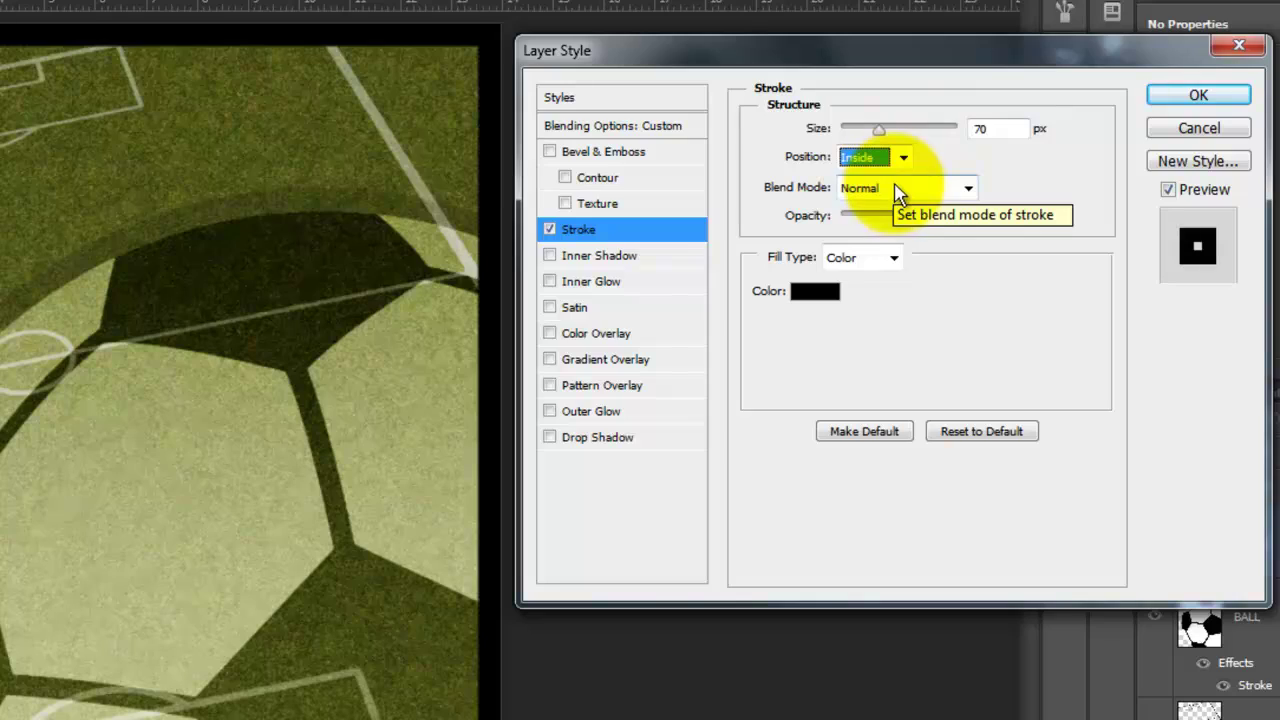
click(1190, 95)
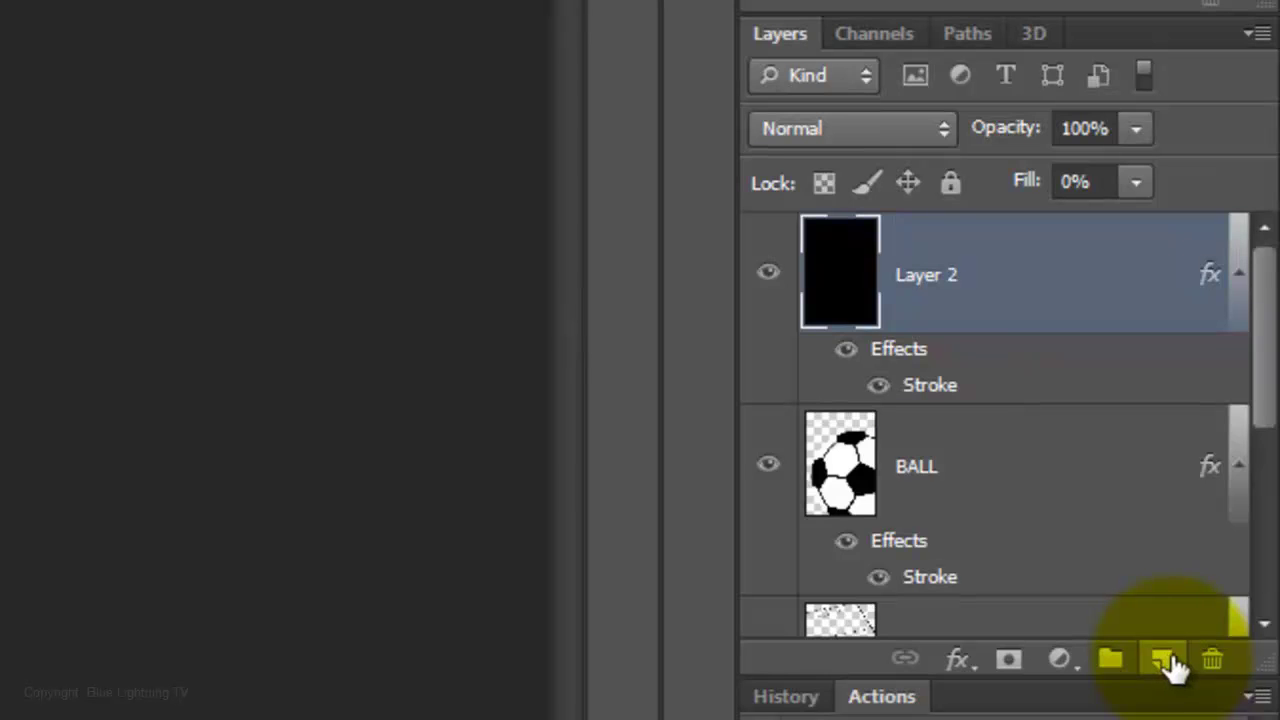
Create an empty layer and merge the stroked frame layer (Layer 2) into it as Layer 3
click(1163, 664)
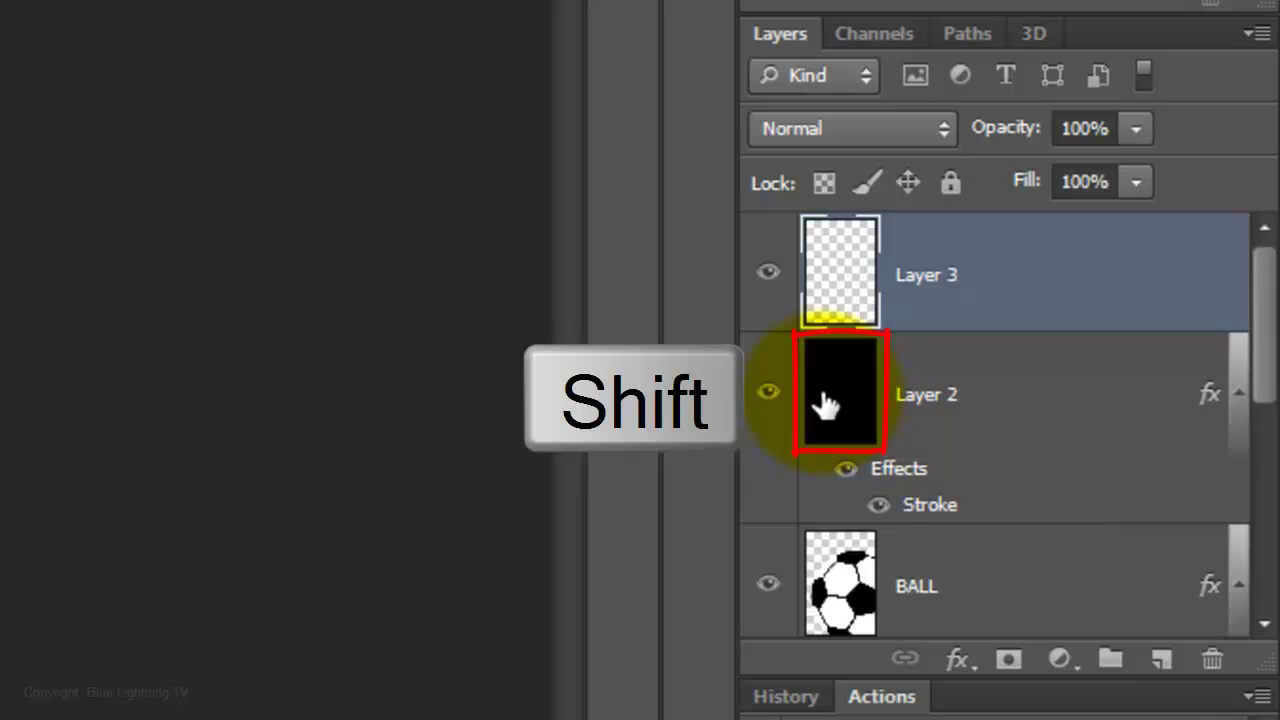
shift+click(838, 405)
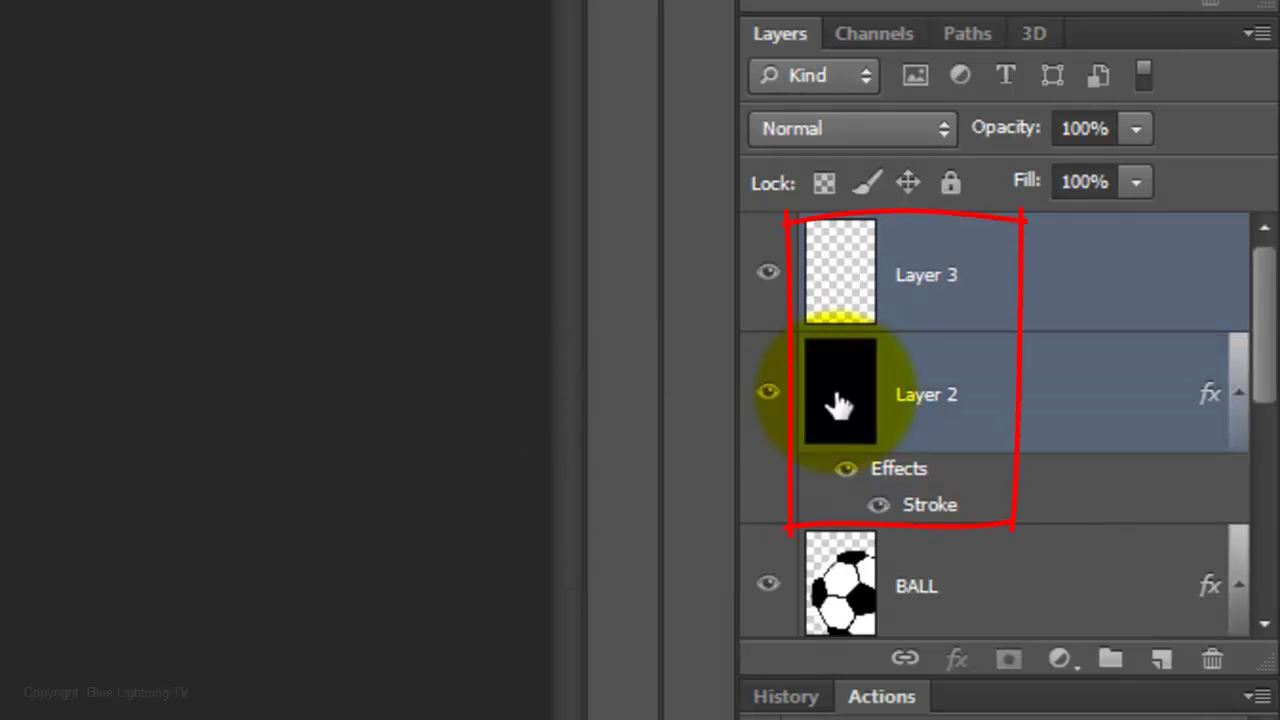
drag(838, 405, 846, 400)
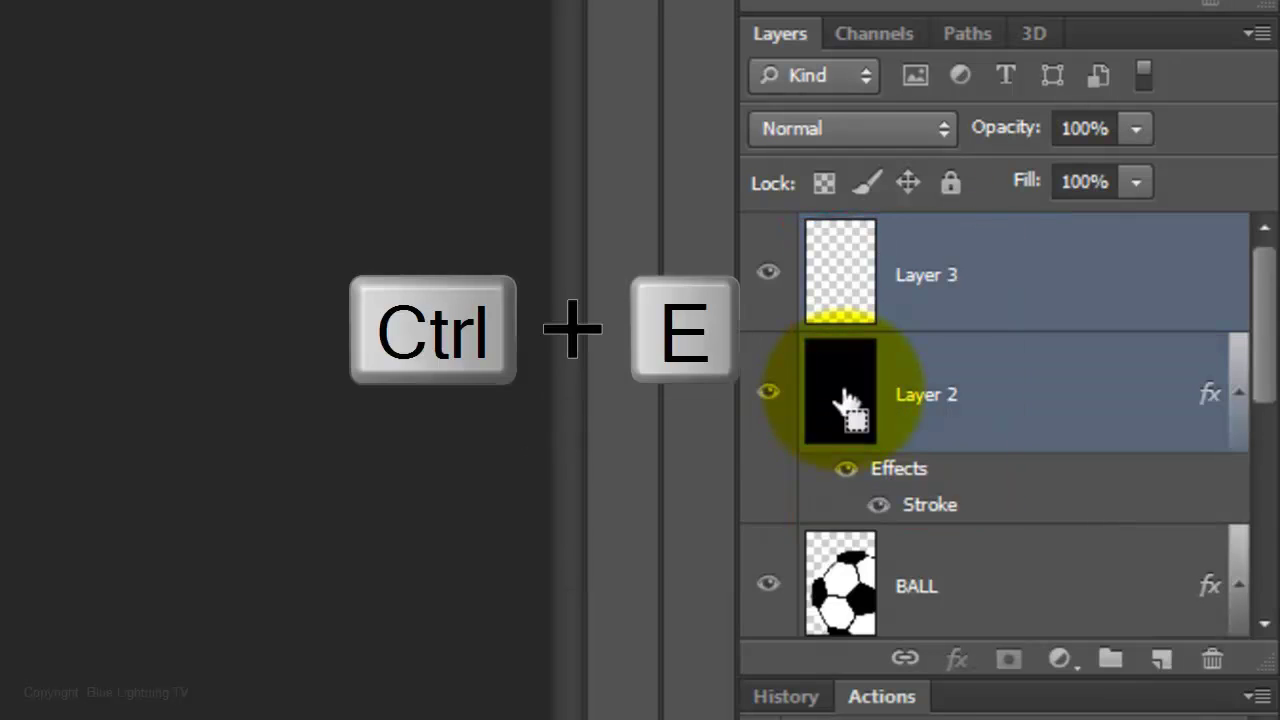
key(ctrl+e)
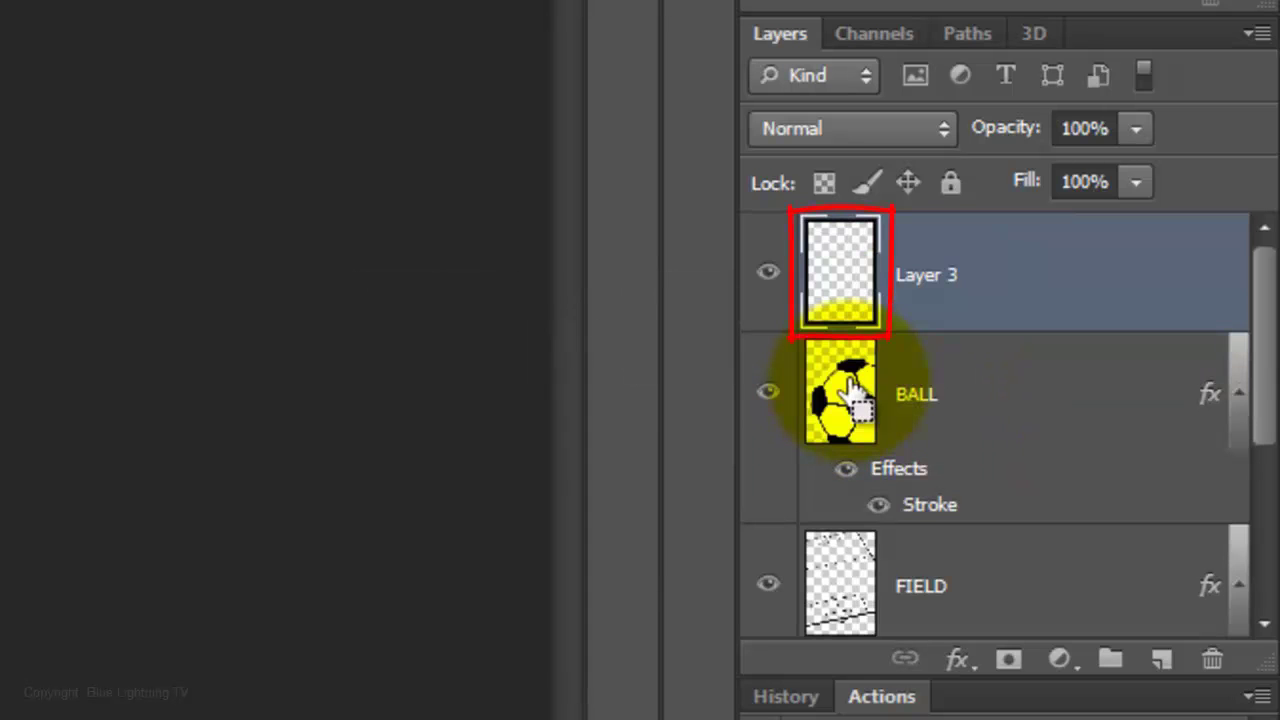
click(858, 126)
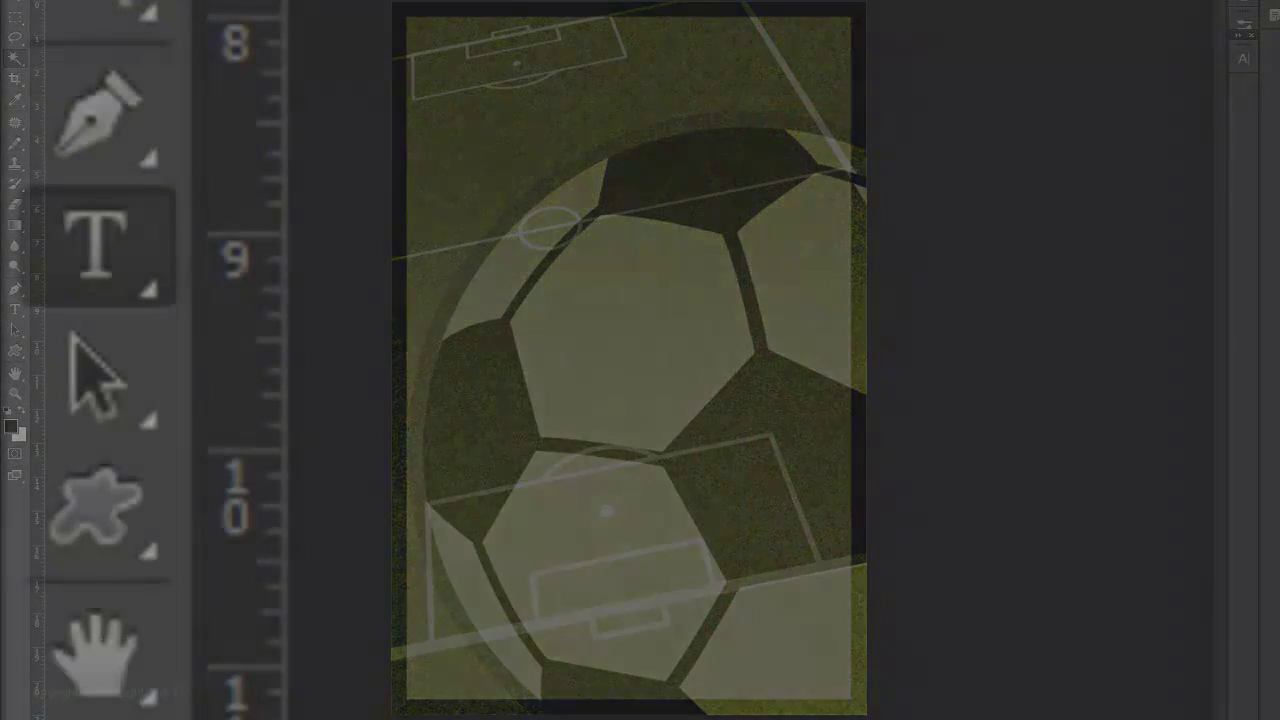
With the Horizontal Type Tool in SF Hollywood Hills at 390 pt, type the black SOCCER lettering
right_click(15, 311)
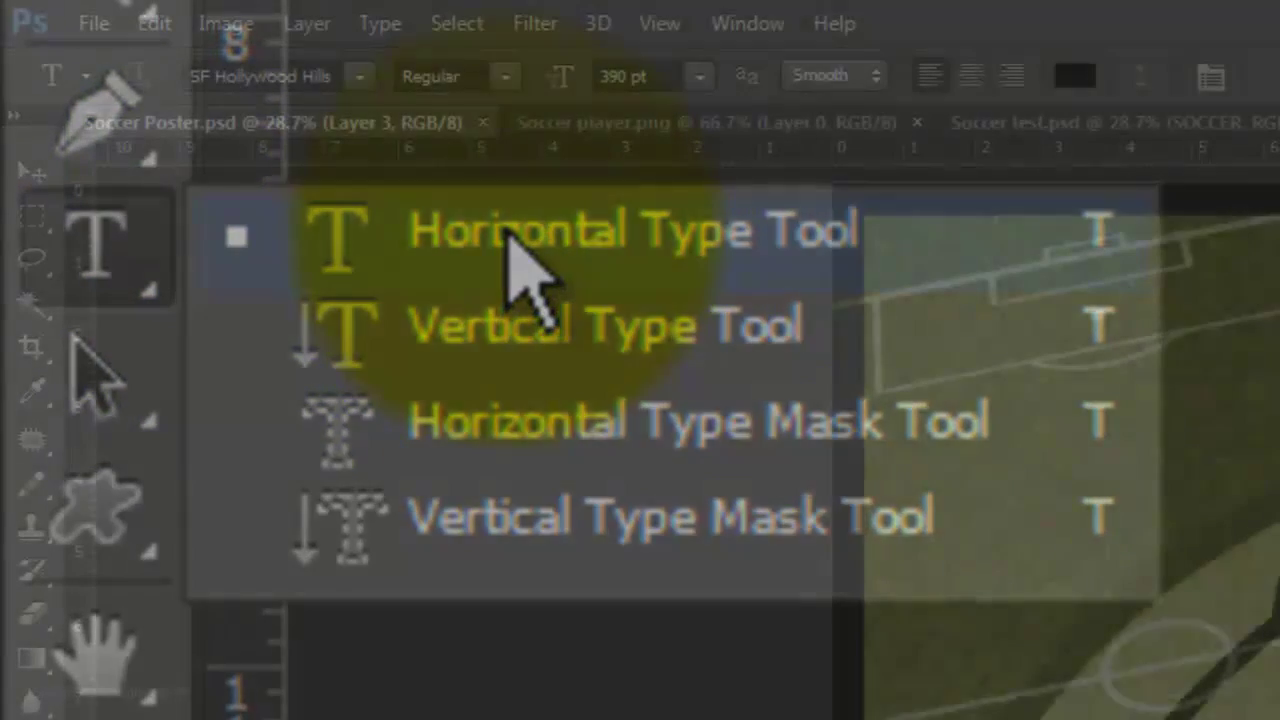
click(510, 245)
click(360, 77)
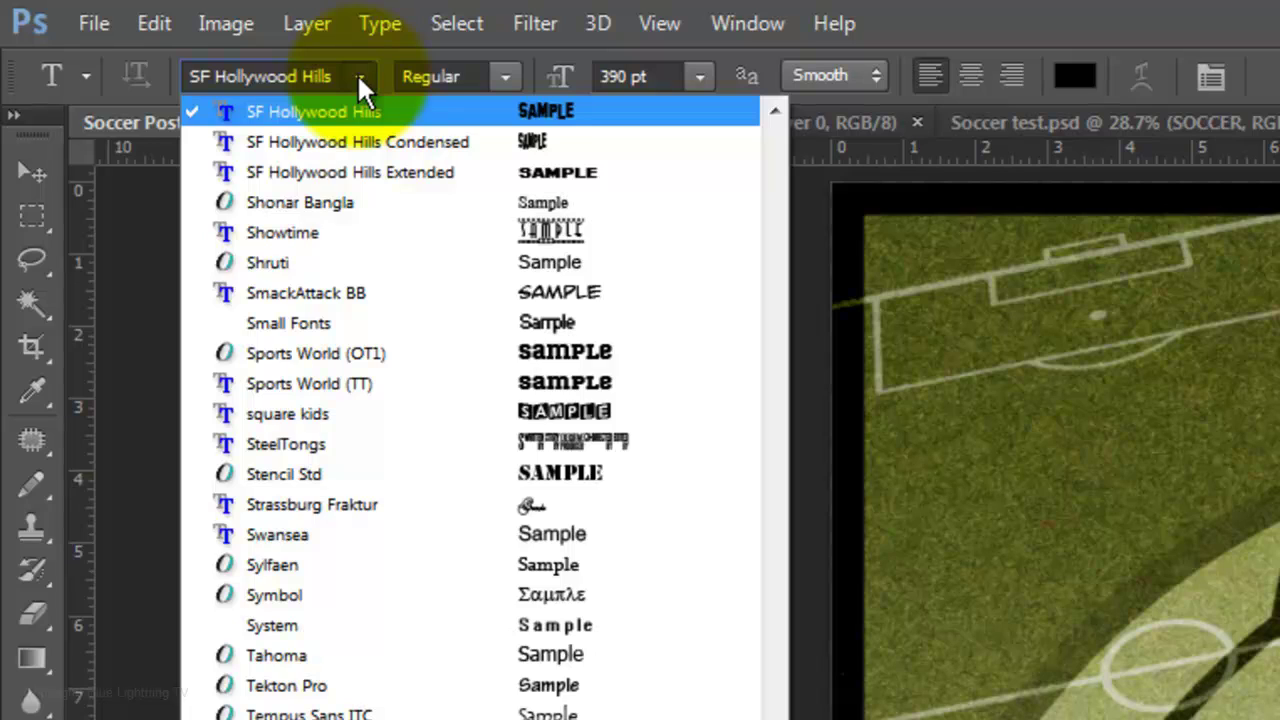
click(360, 78)
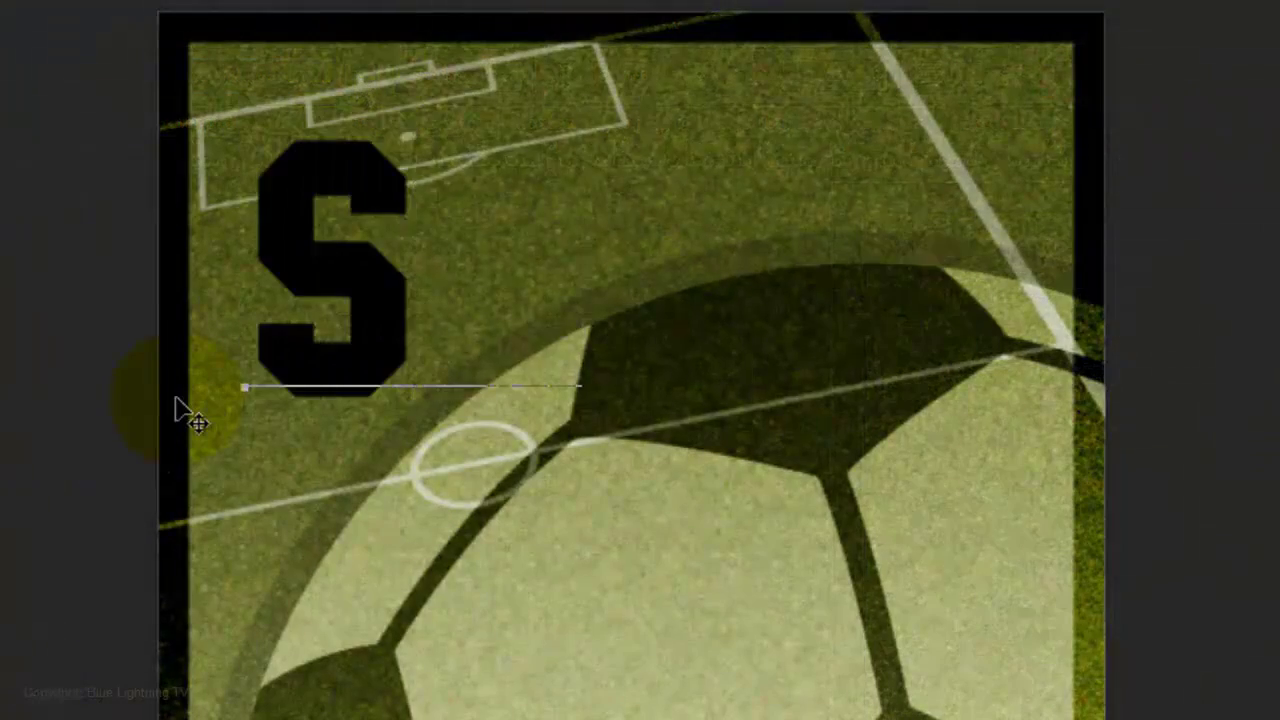
text(OCCE)
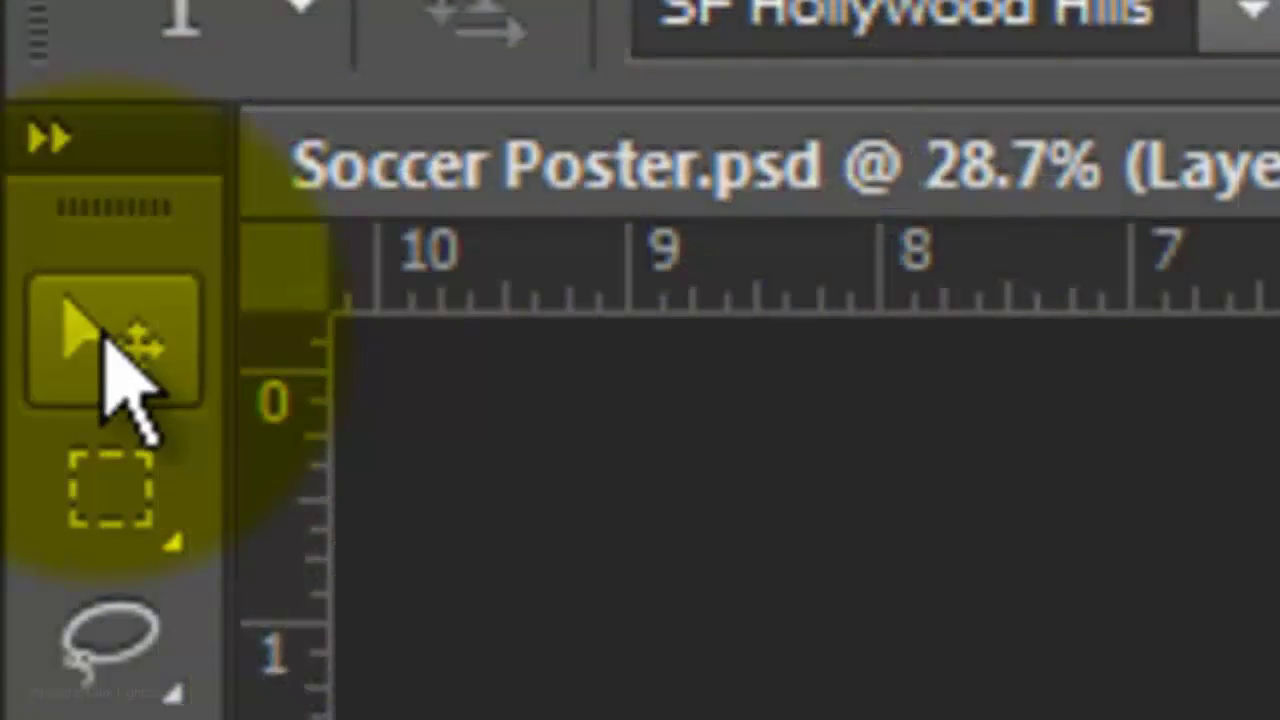
Rotate the SOCCER text about -11° and shift it left so it runs off the poster edges
click(105, 336)
key(ctrl+t)
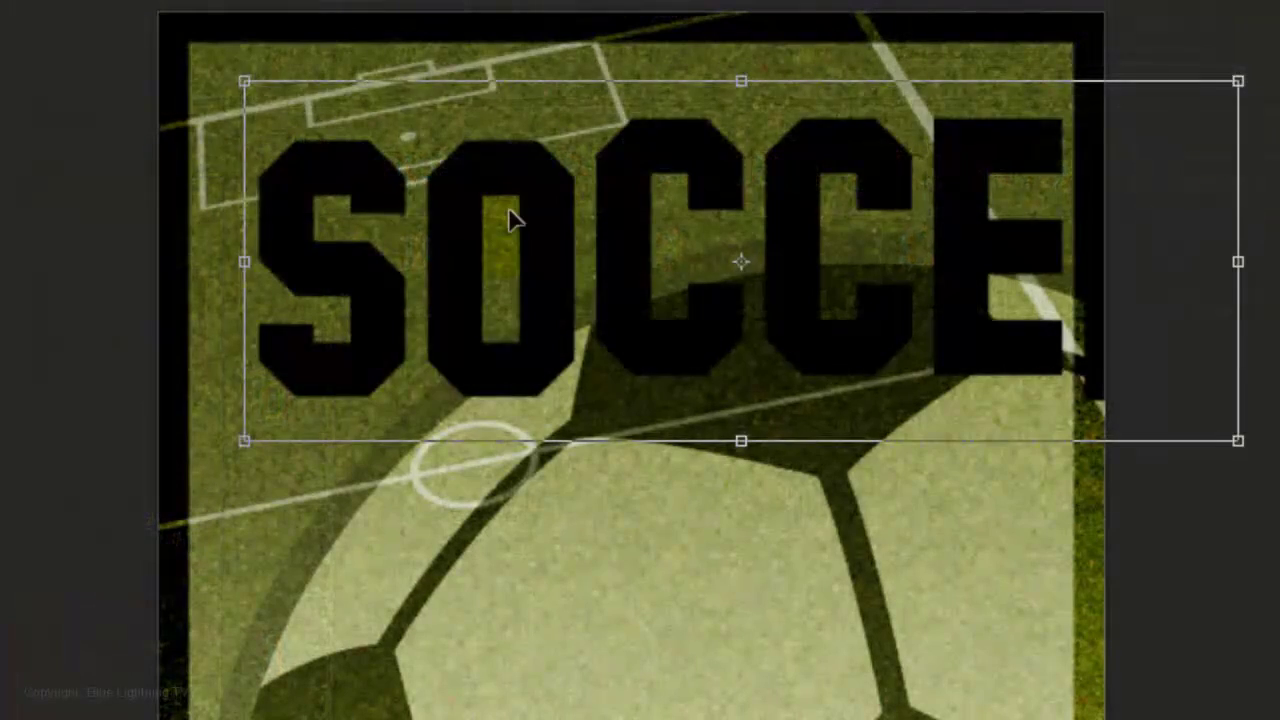
drag(514, 214, 443, 244)
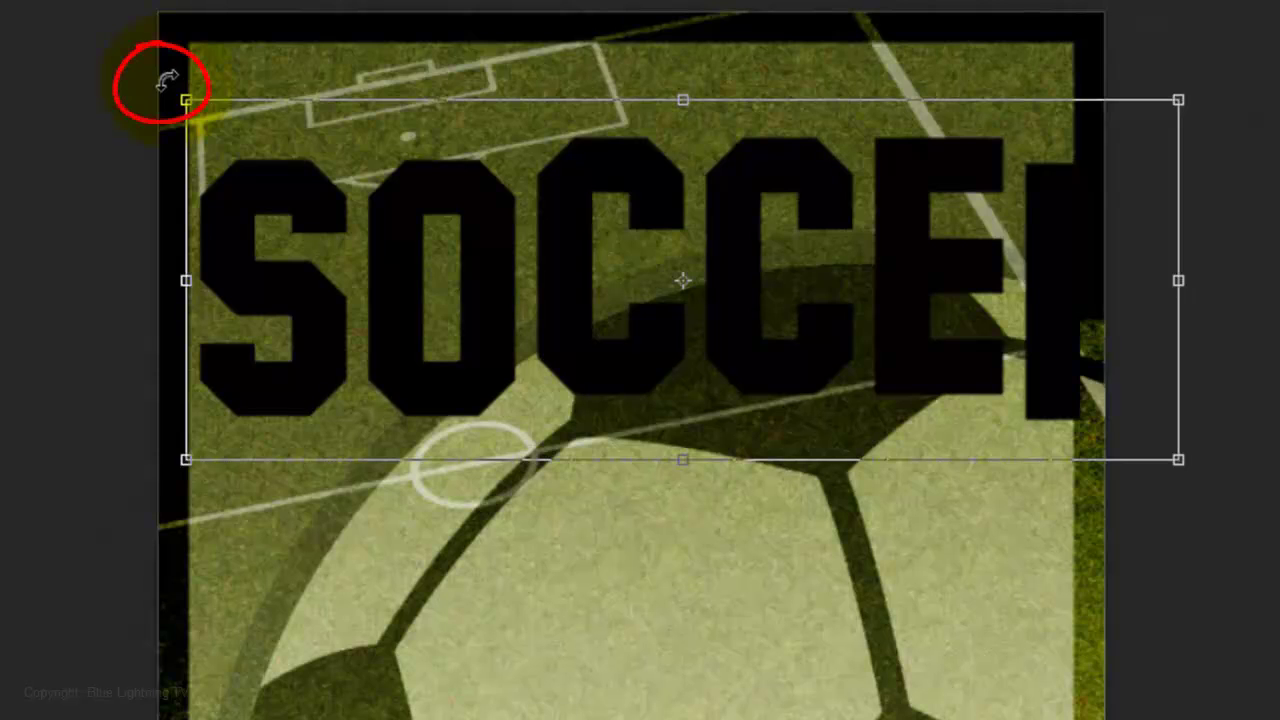
drag(167, 80, 129, 177)
drag(505, 245, 466, 223)
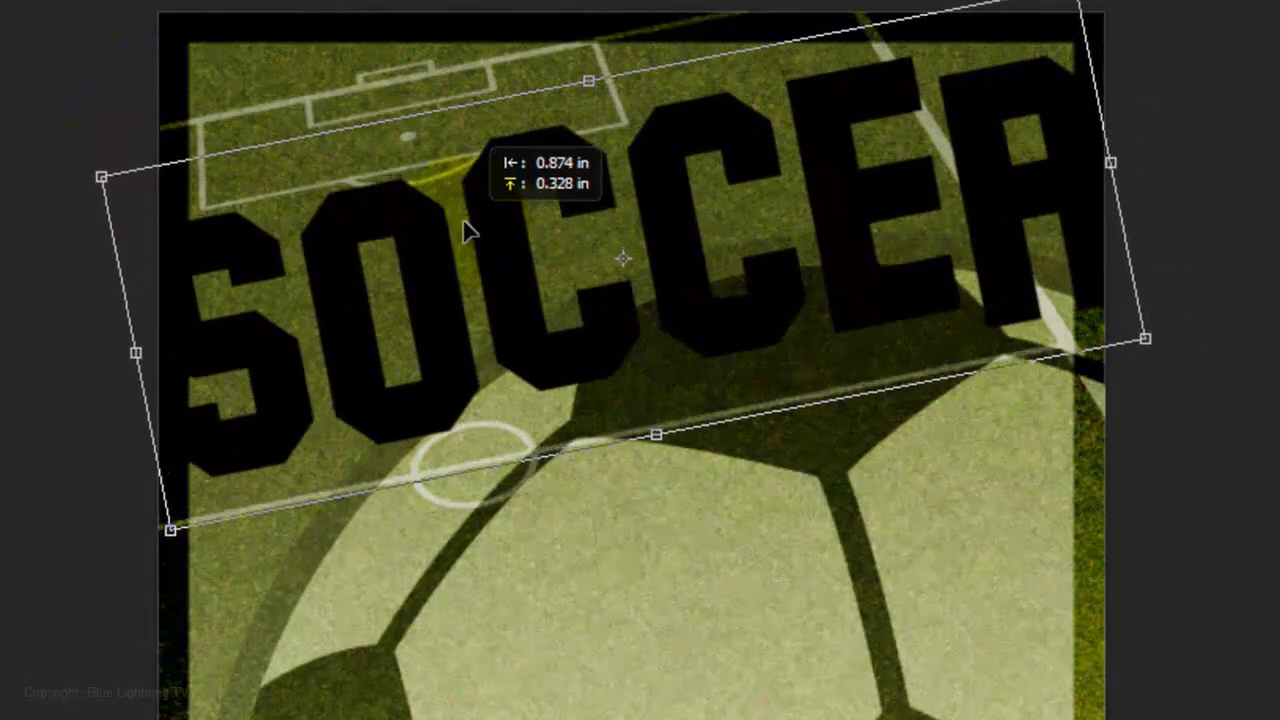
drag(87, 127, 77, 160)
drag(391, 229, 388, 203)
key(Return)
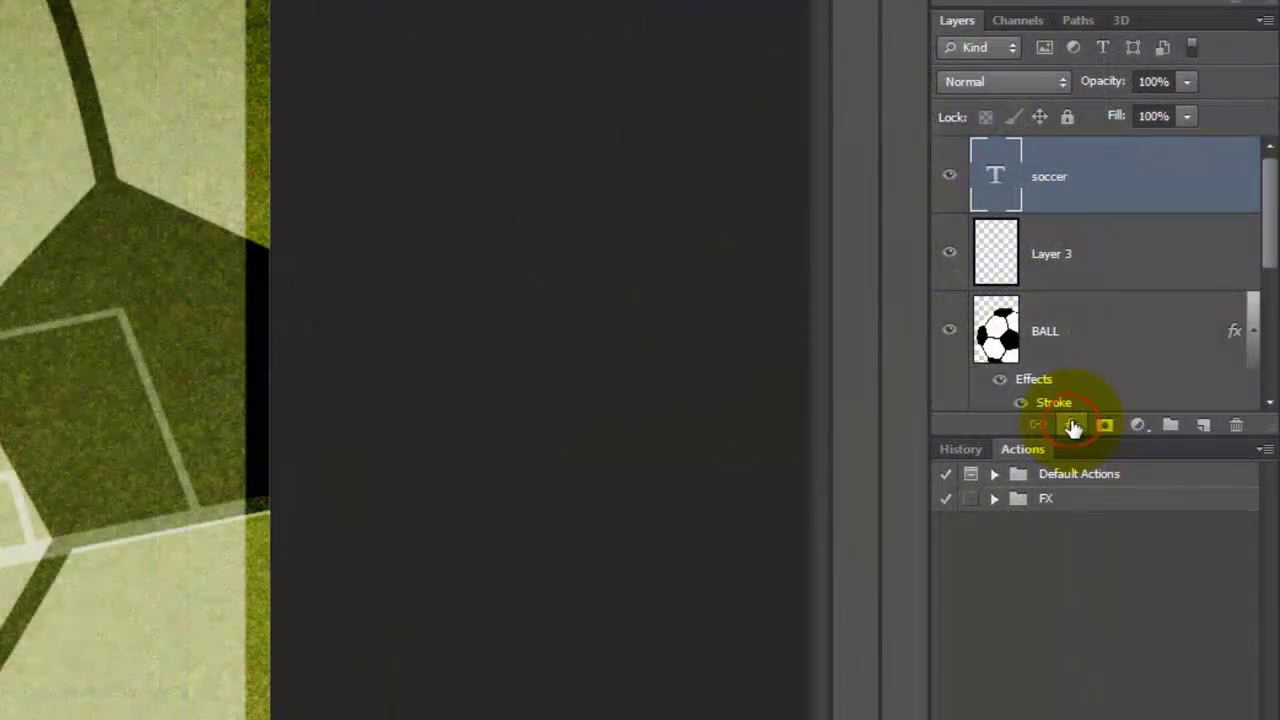
Add a red Color Overlay (ea0d0d) to the SOCCER text
click(1072, 427)
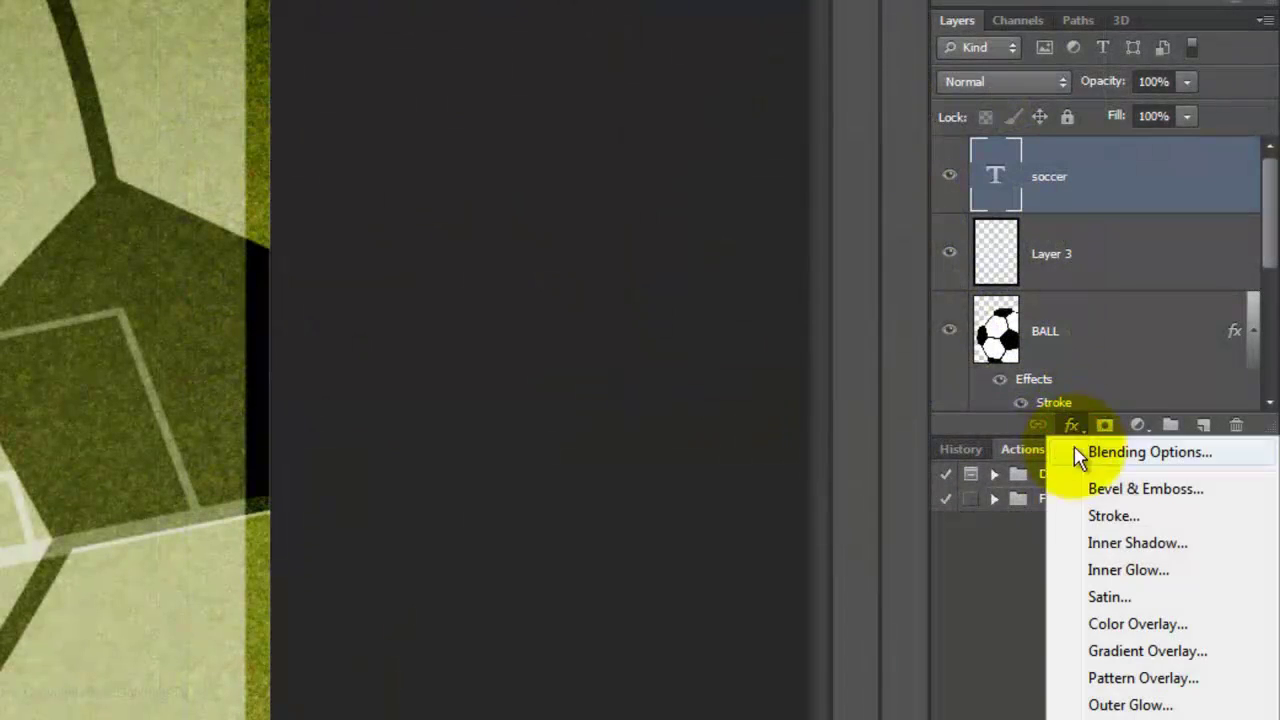
click(1104, 624)
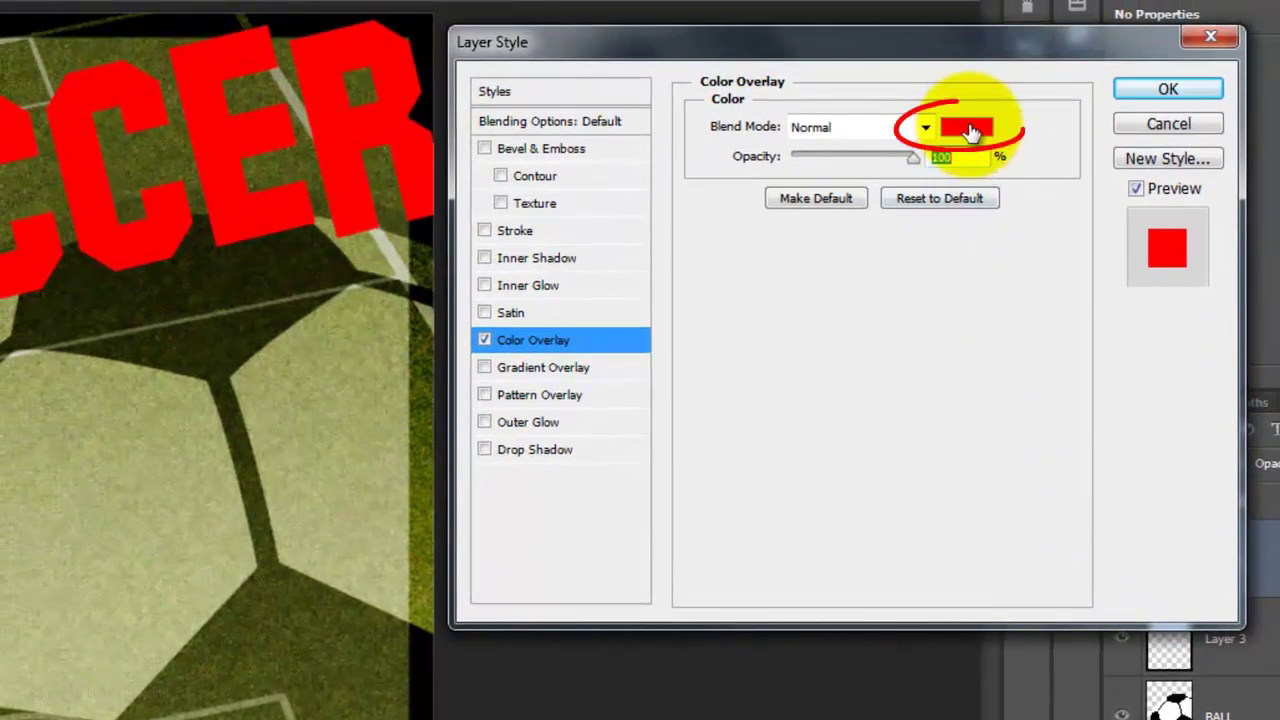
click(966, 128)
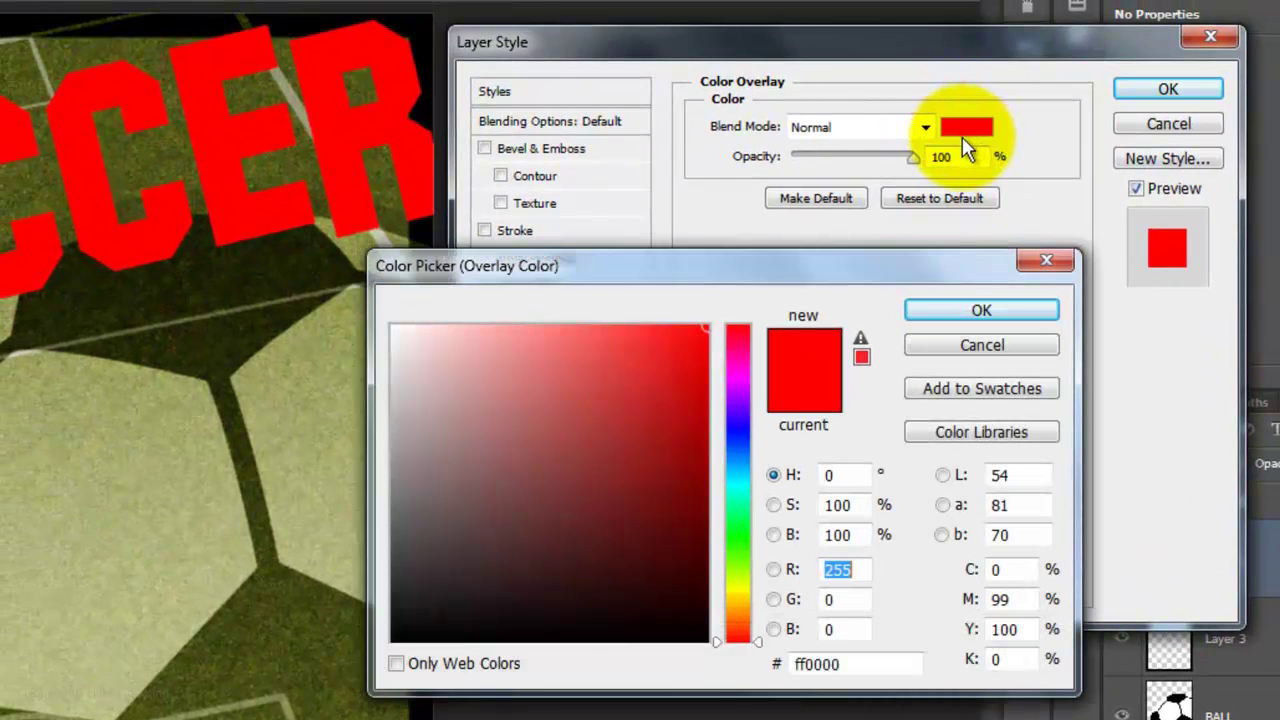
click(845, 664)
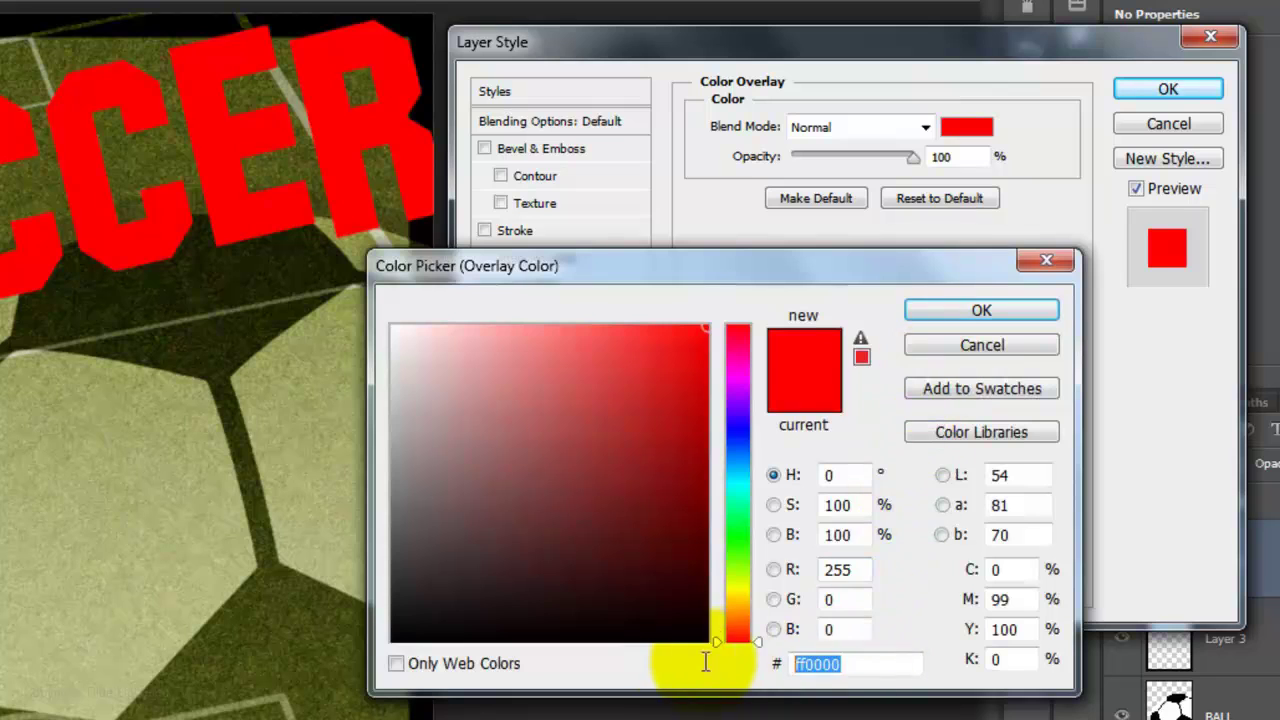
text(ea0d0d)
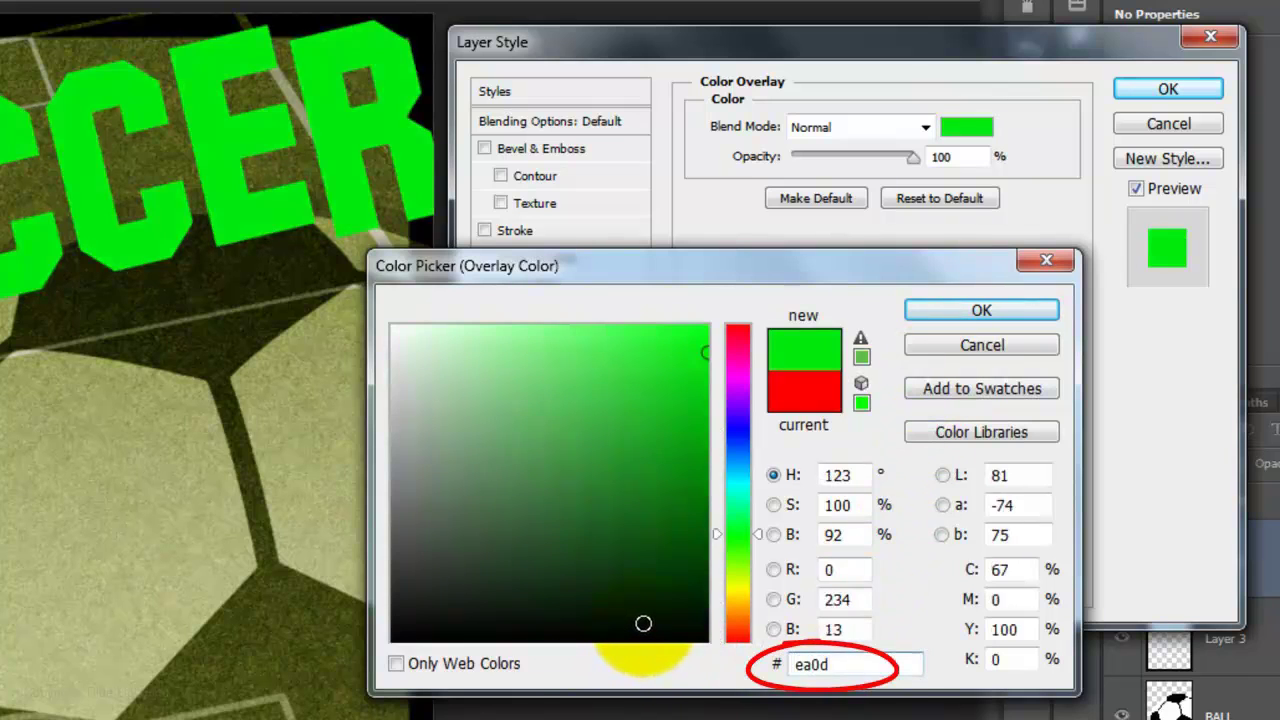
click(981, 310)
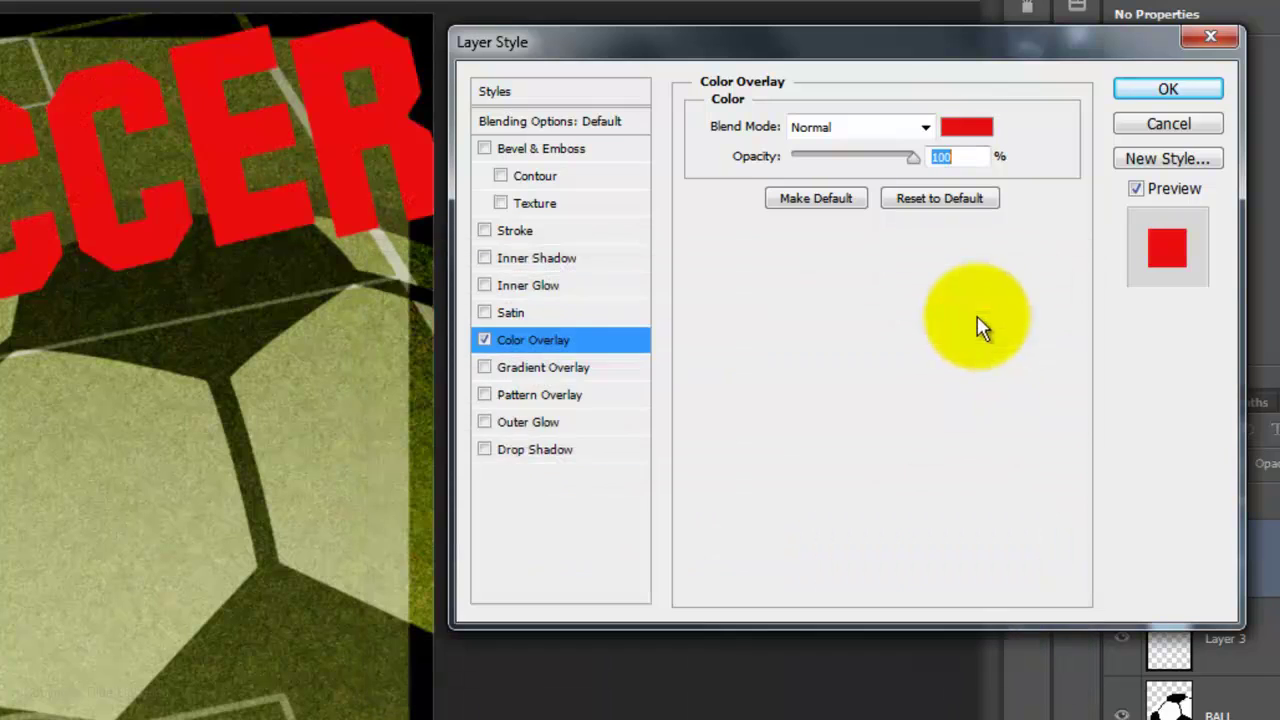
Add an 8 px white stroke at 60% opacity to the SOCCER text and apply the styles
click(519, 230)
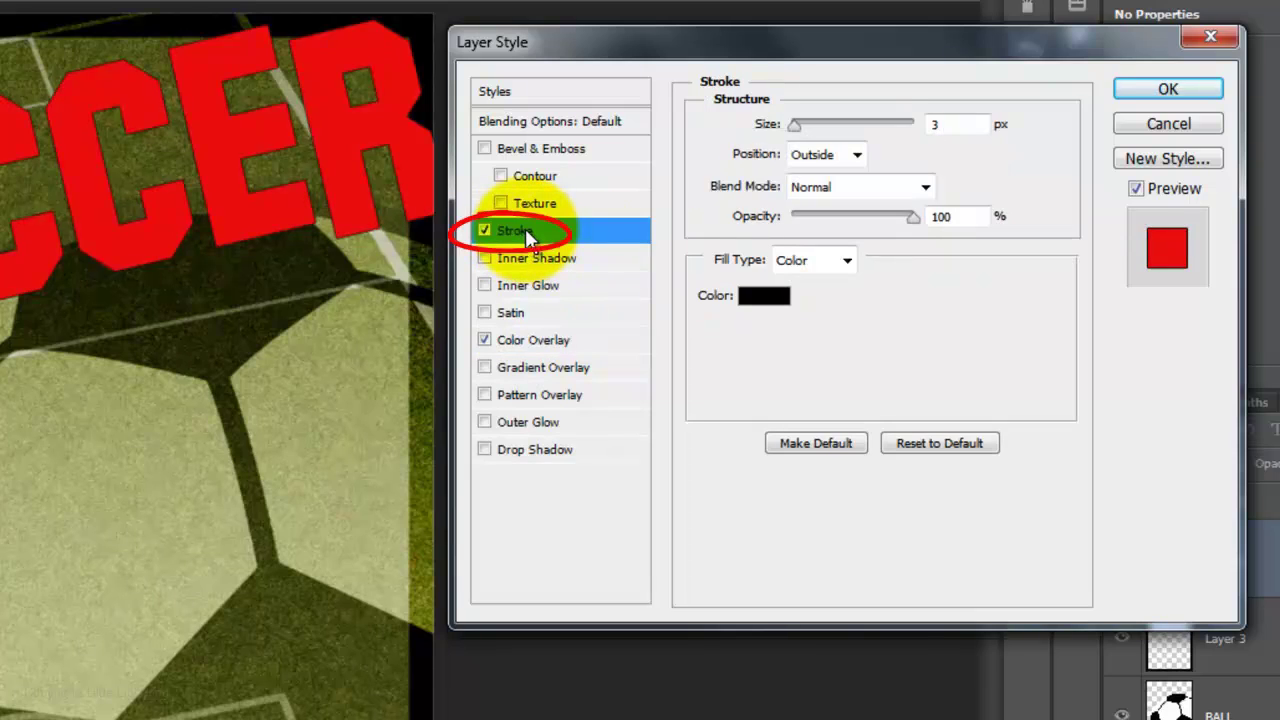
double_click(934, 124)
text(8)
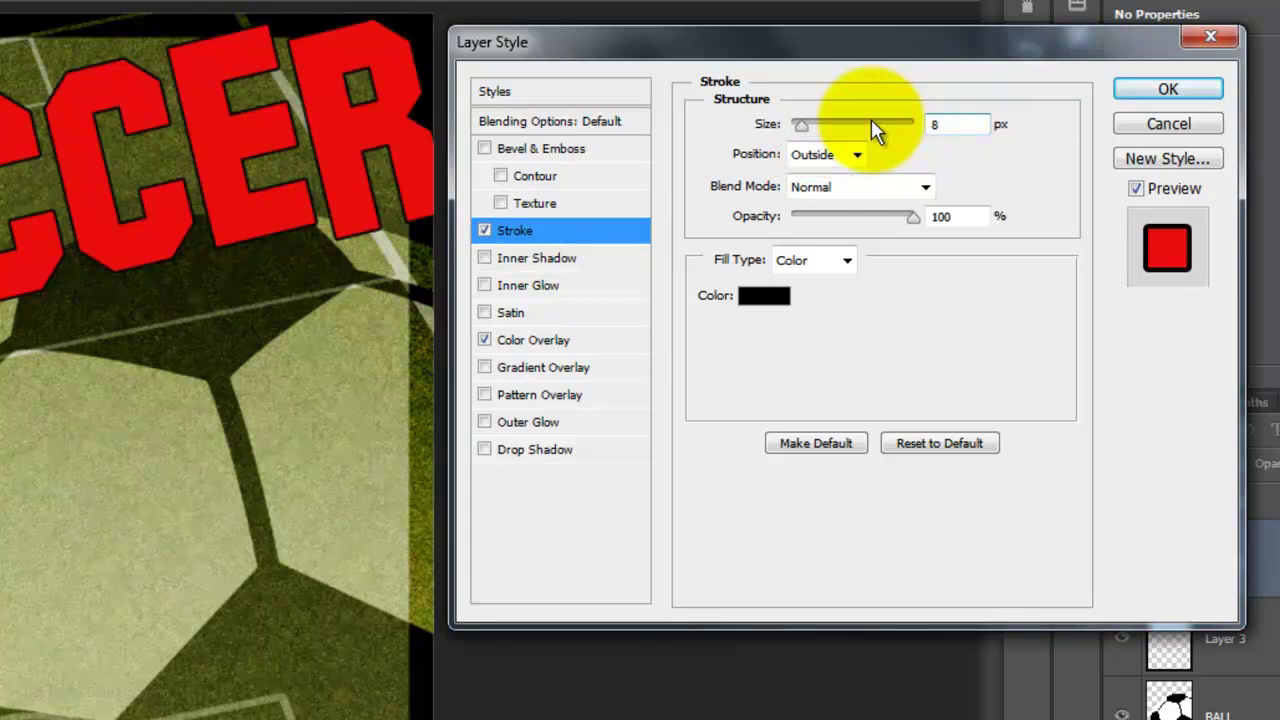
double_click(930, 216)
text(60)
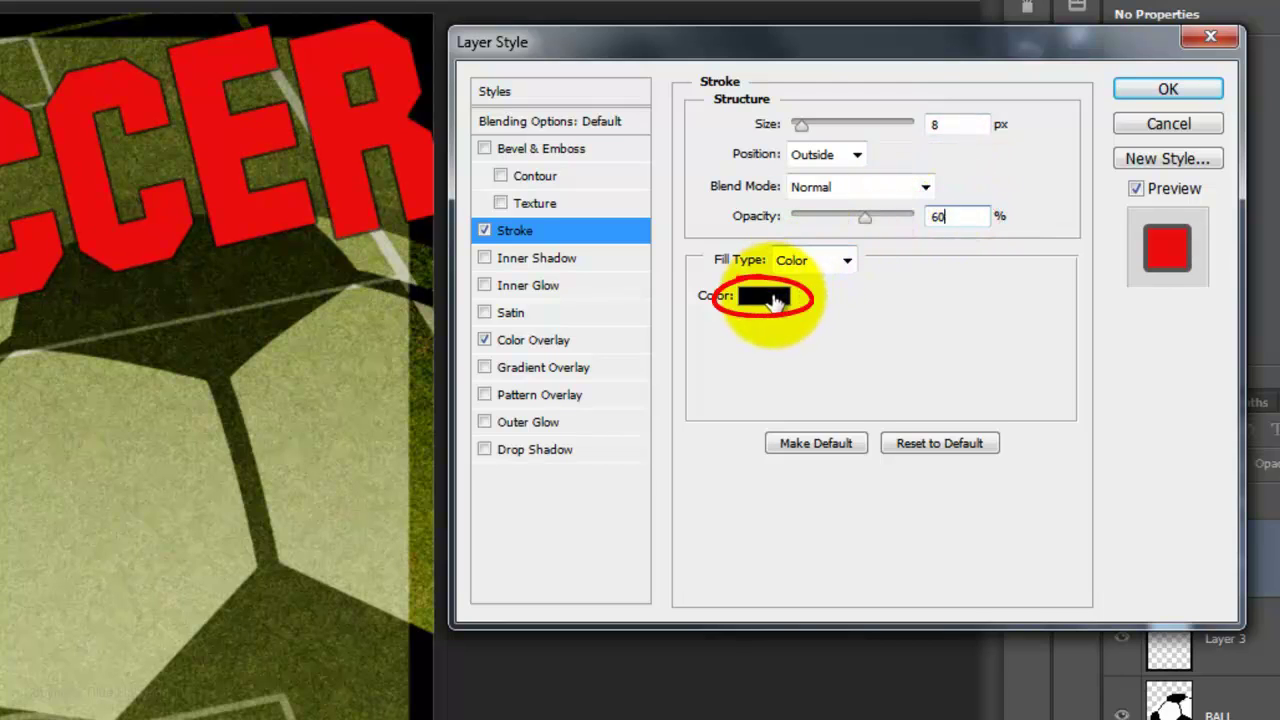
click(776, 302)
click(390, 316)
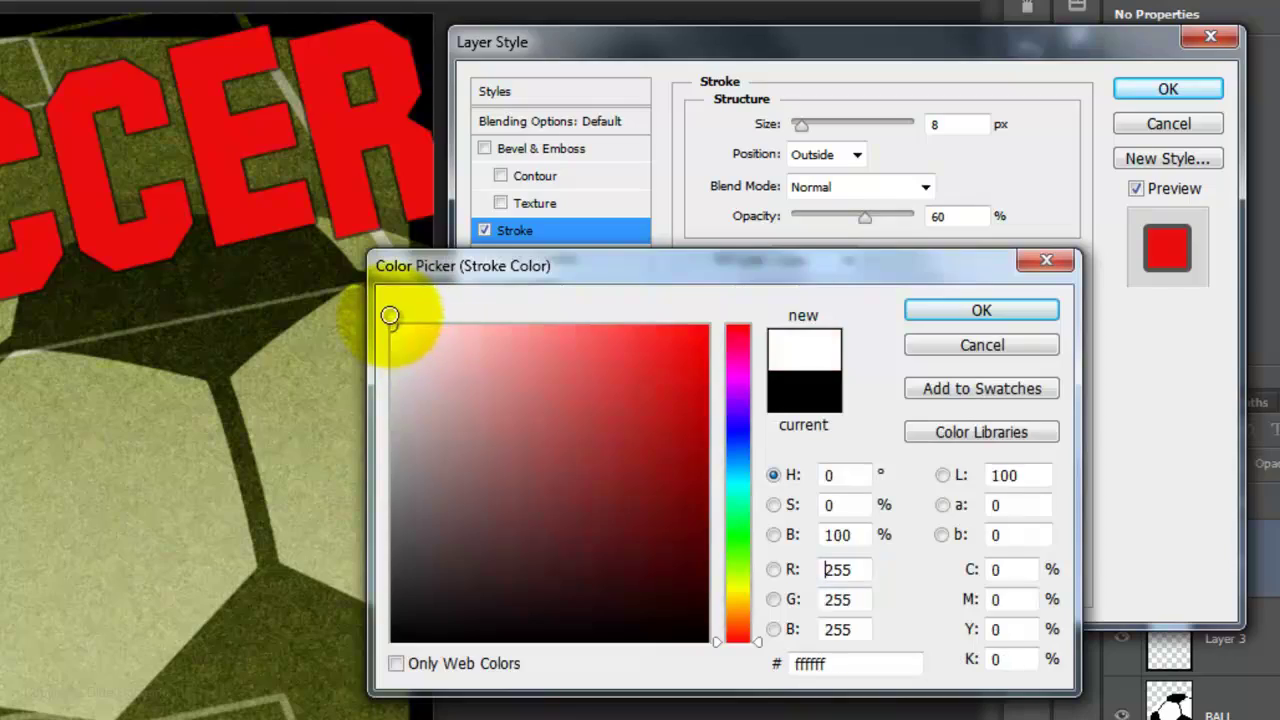
click(925, 308)
click(1160, 95)
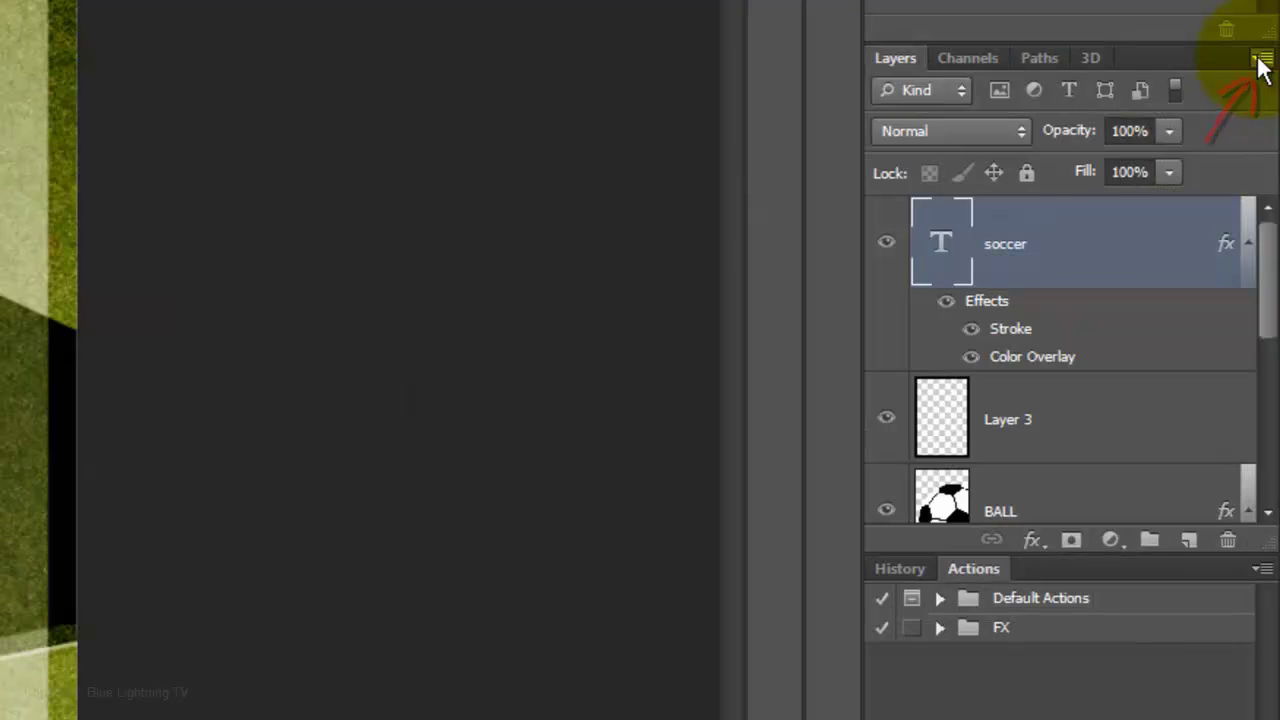
Convert the SOCCER text layer to a smart object and set its blend mode to Overlay
click(1262, 60)
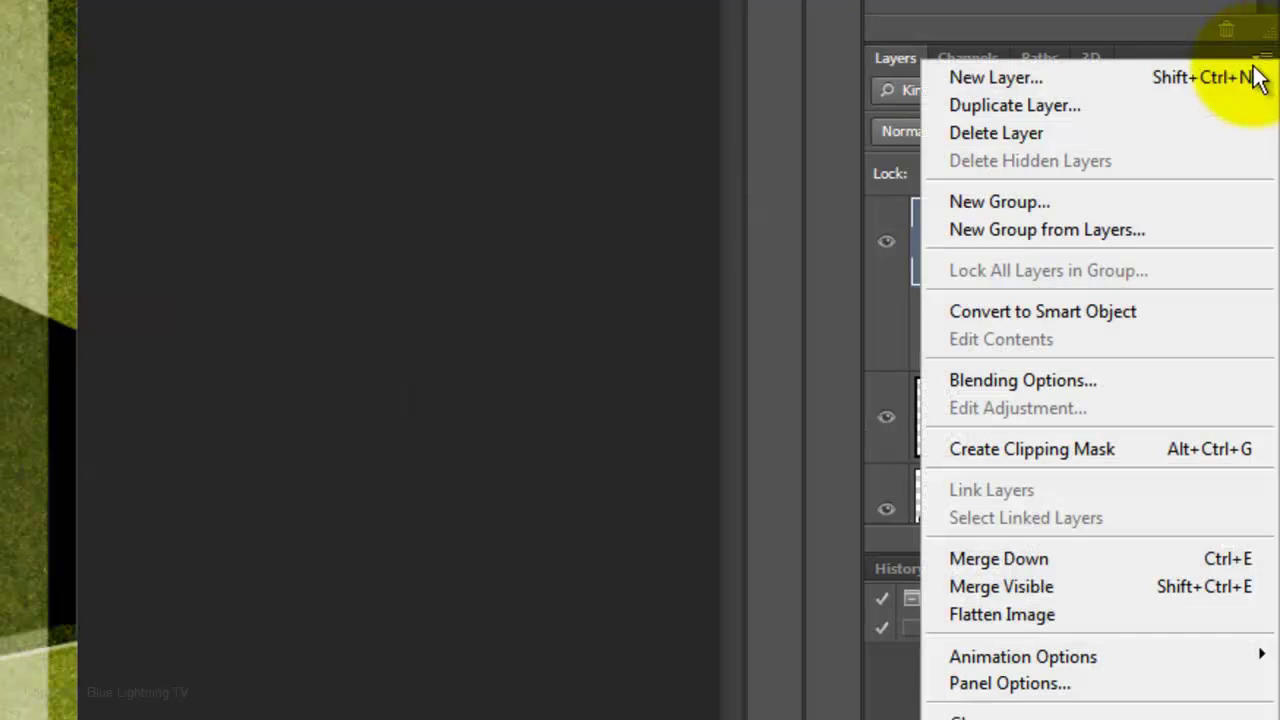
click(1153, 310)
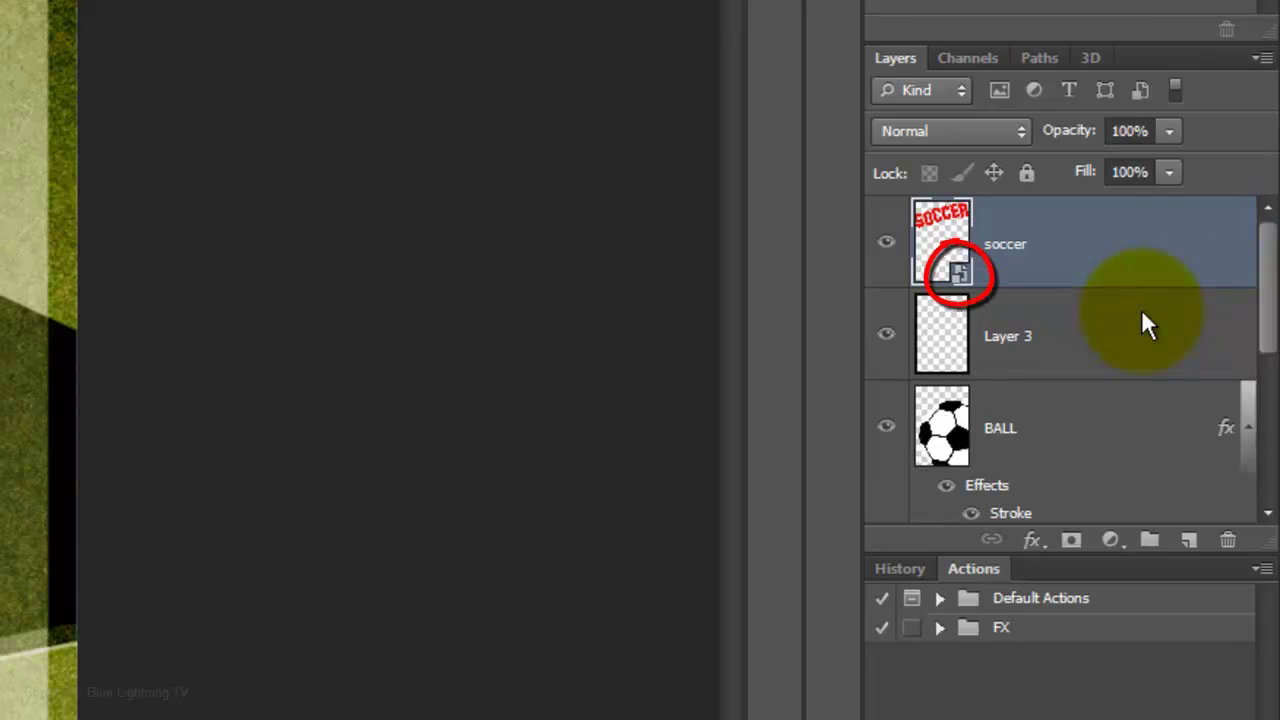
click(942, 129)
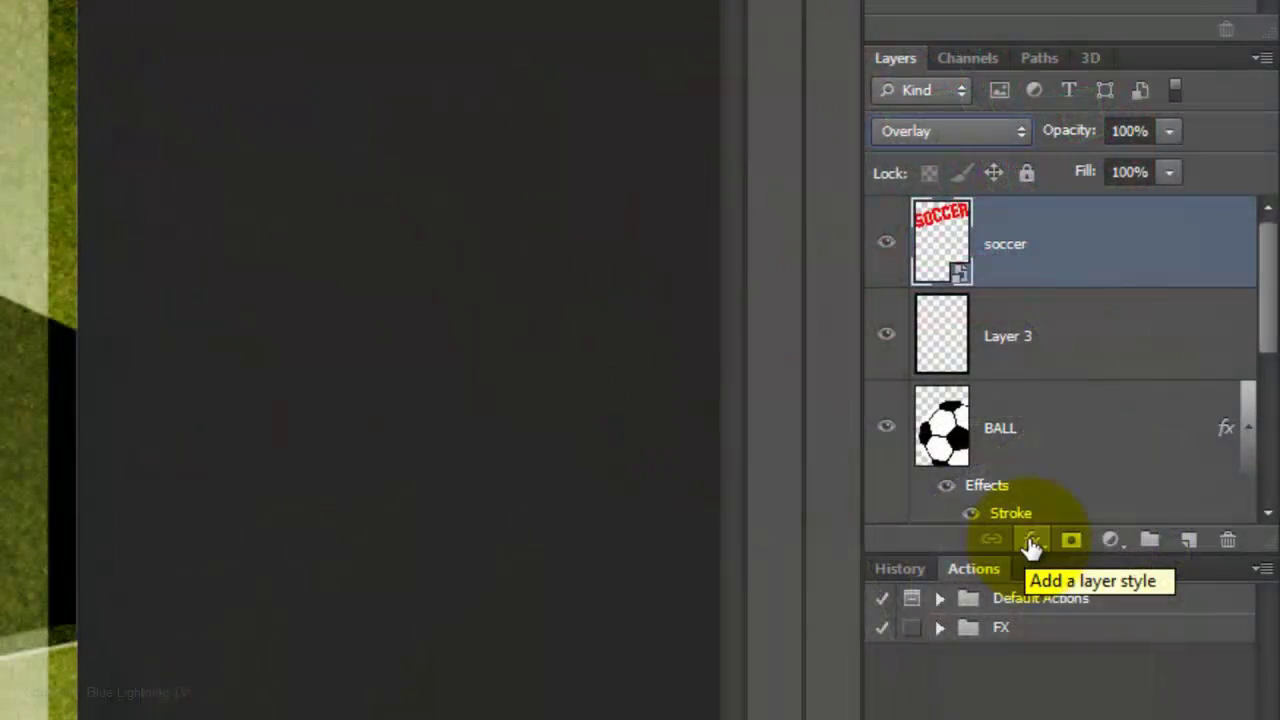
Outline the soccer letters with a 3 px white stroke at 62% opacity
click(1031, 541)
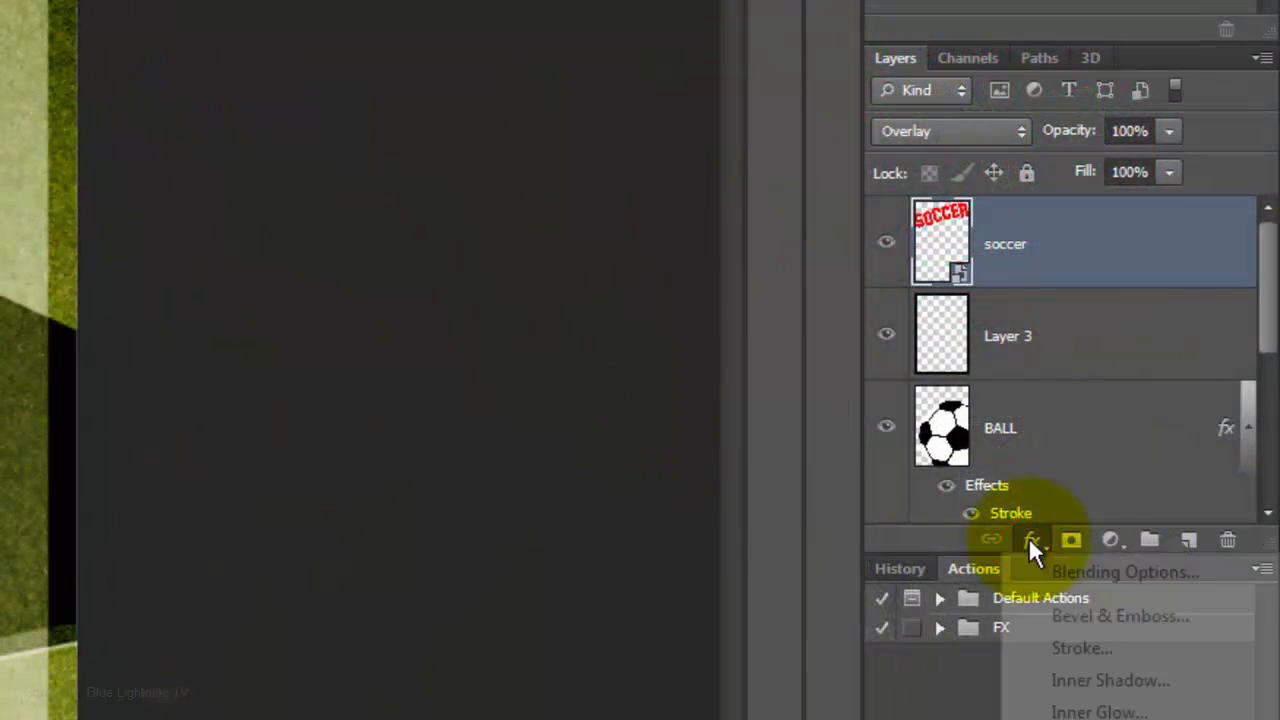
click(1071, 647)
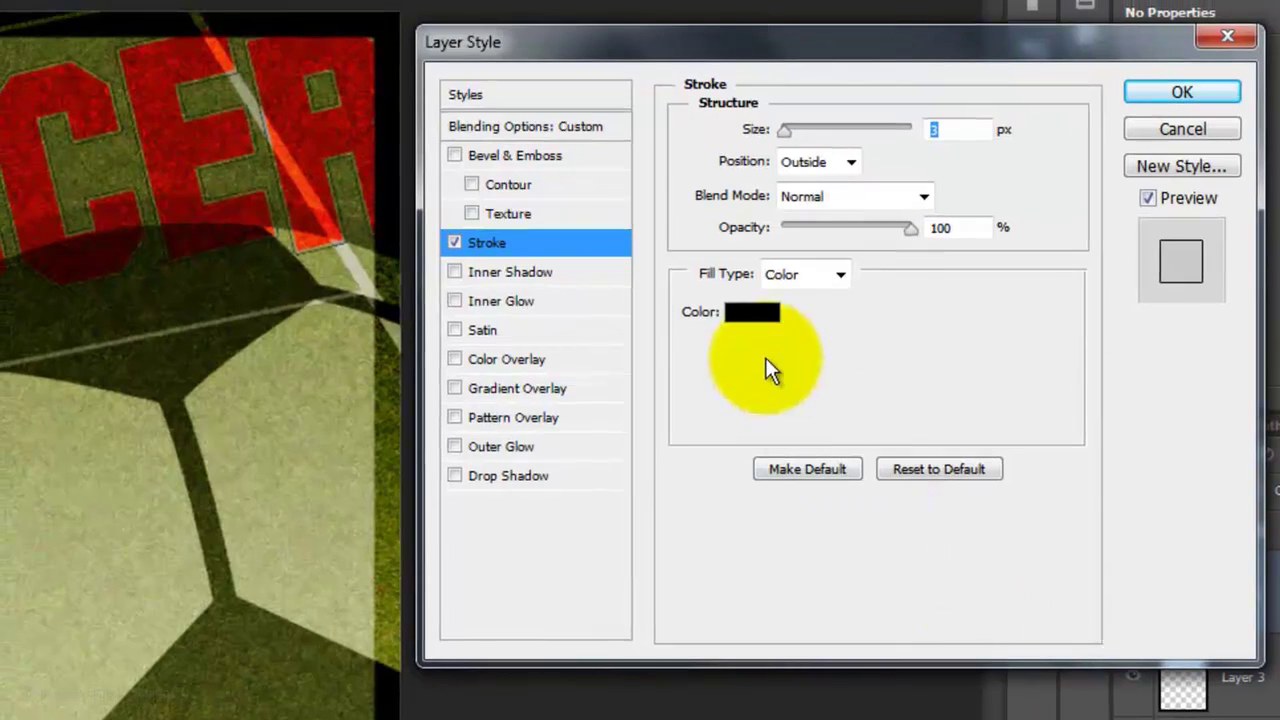
click(750, 314)
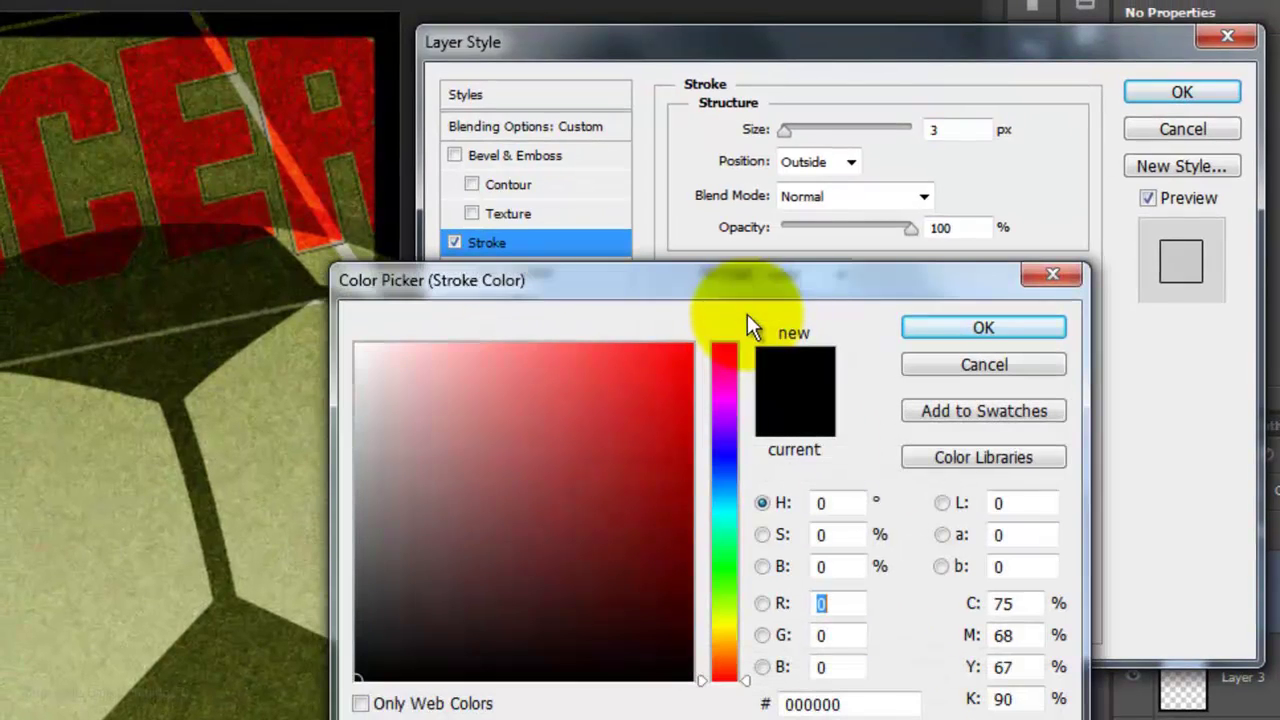
drag(368, 351, 325, 340)
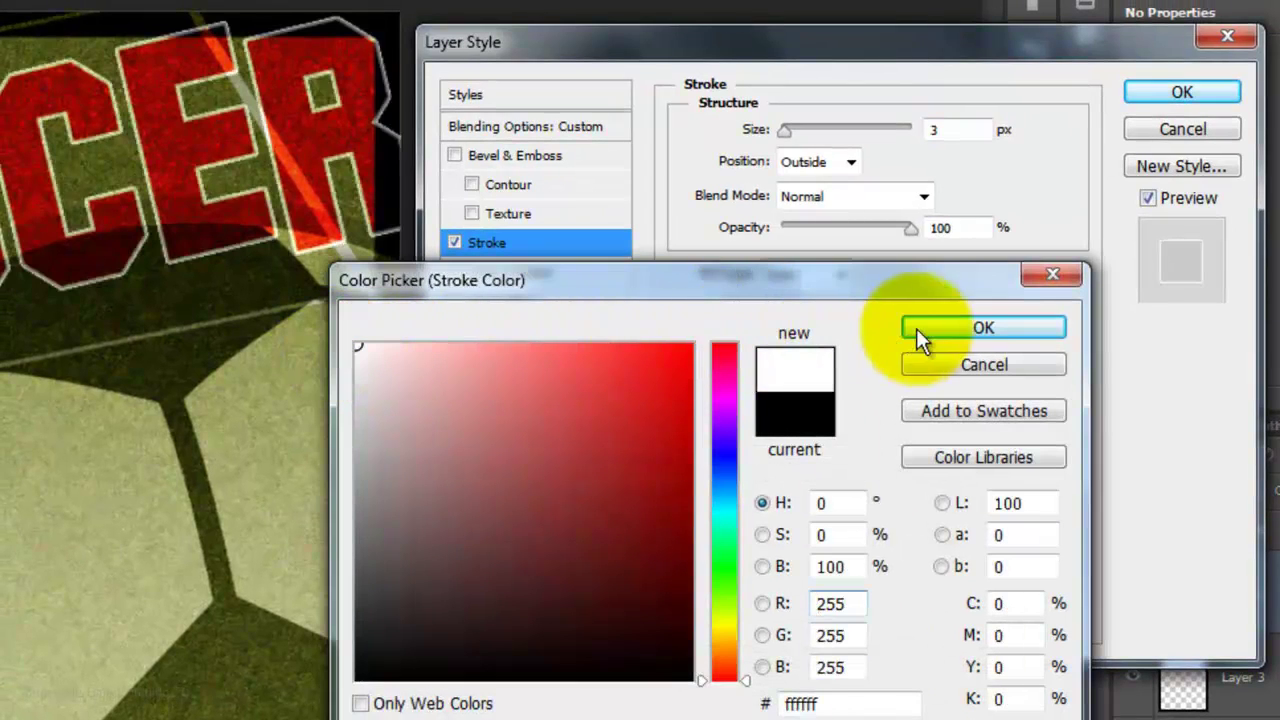
click(931, 327)
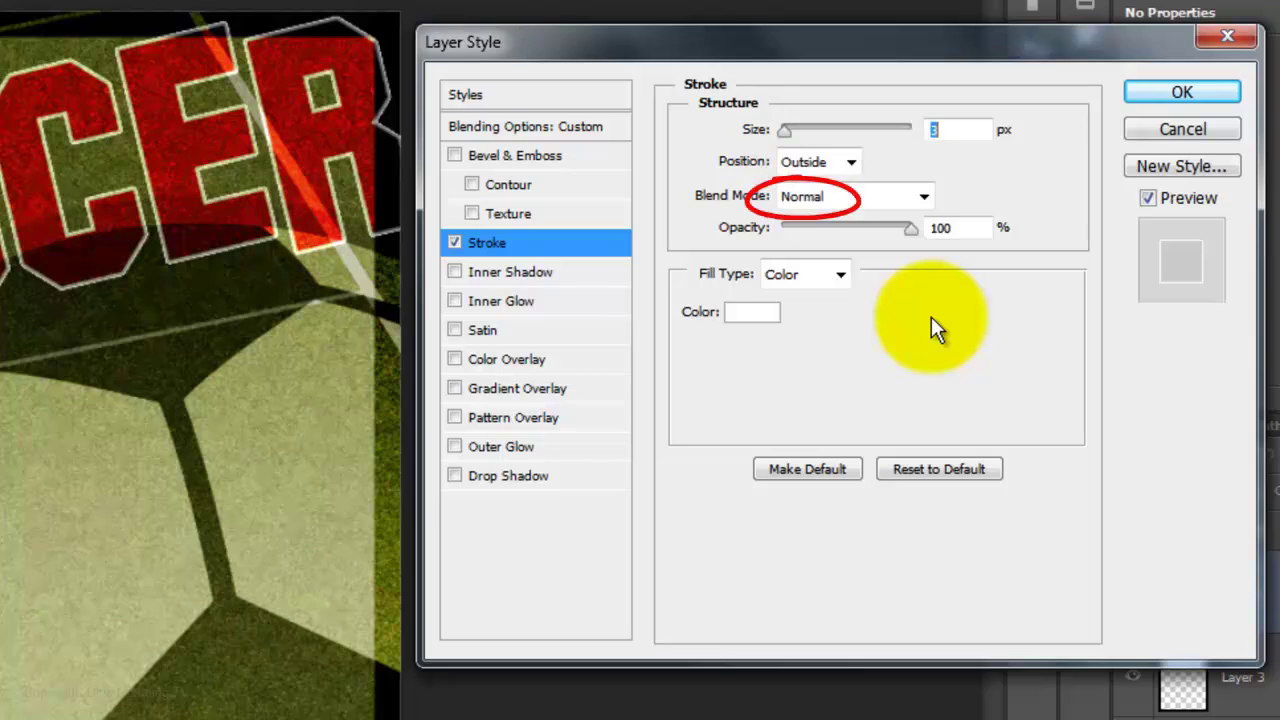
double_click(950, 228)
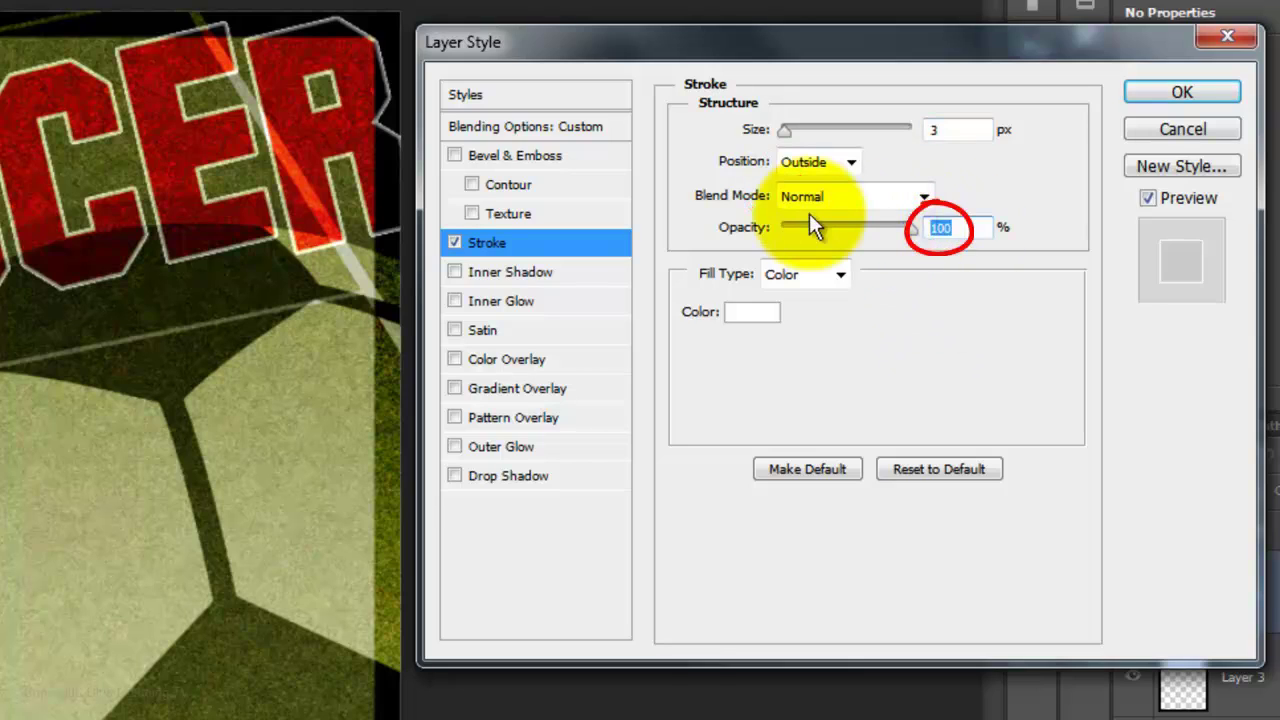
text(62)
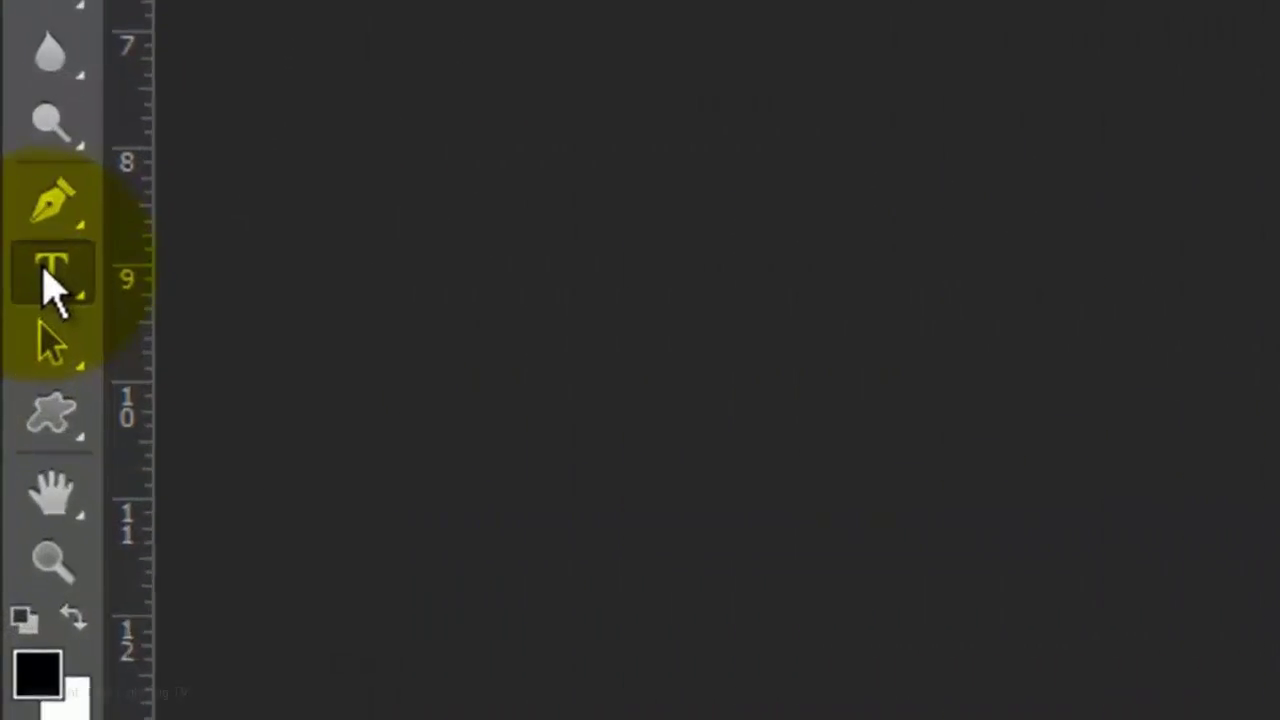
Type black TONY BRAZIL on two lines at 378 pt and adjust the leading toward 312 pt
click(12, 335)
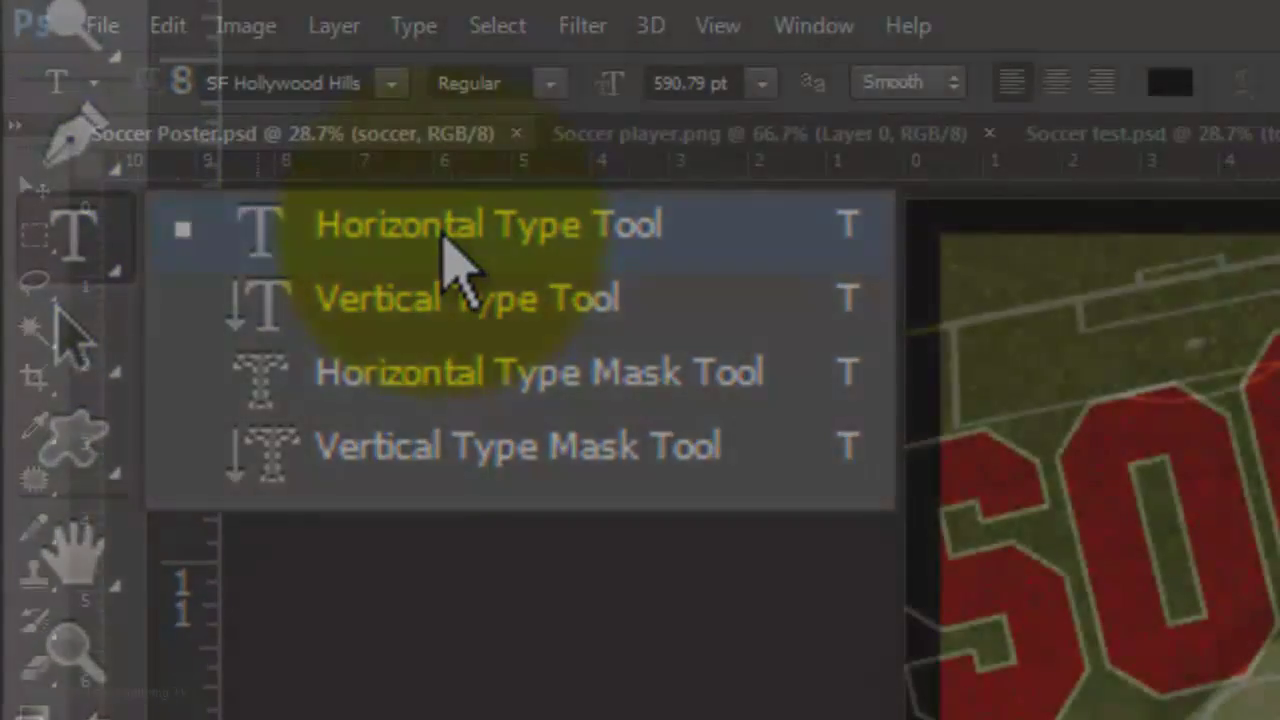
click(447, 237)
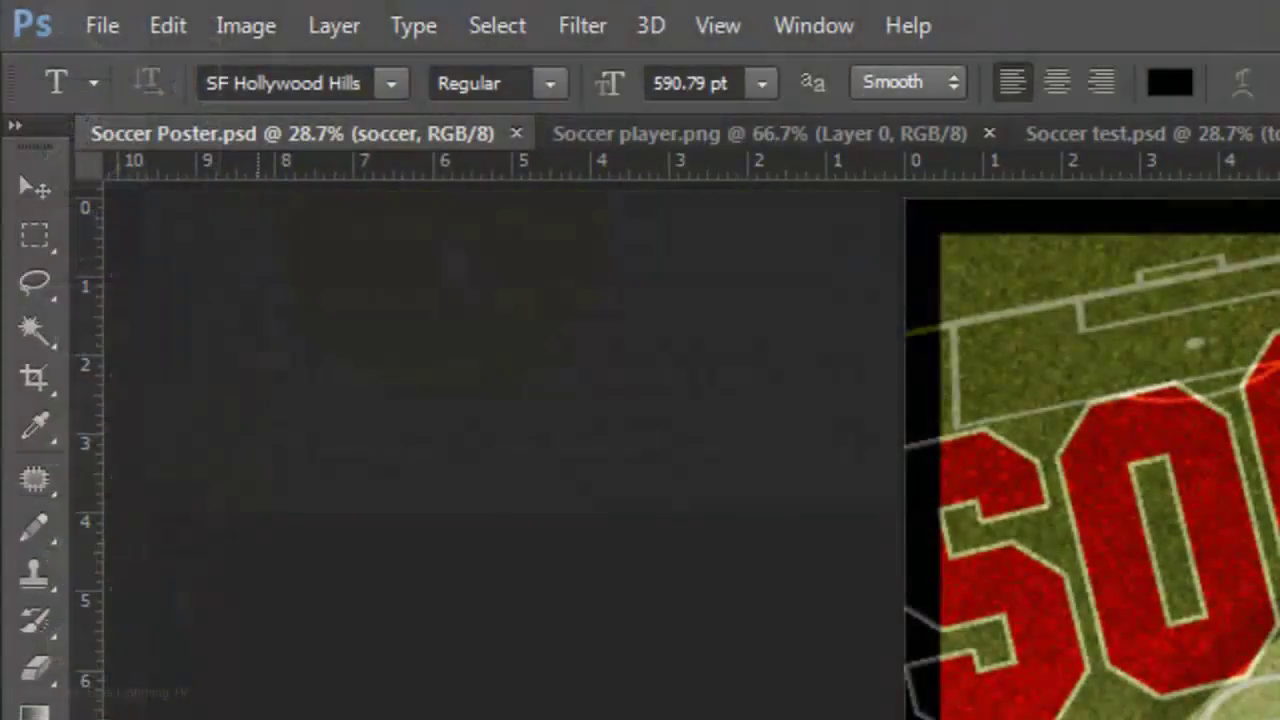
click(660, 83)
text(378)
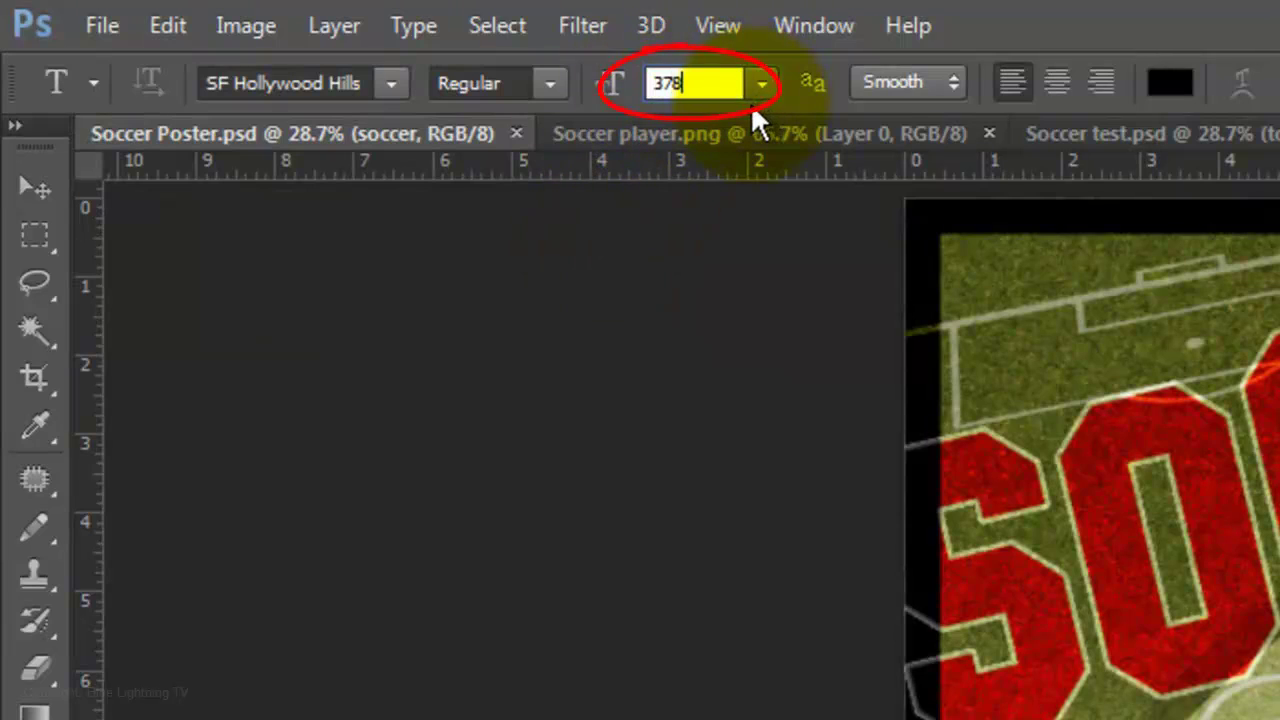
text(TONY)
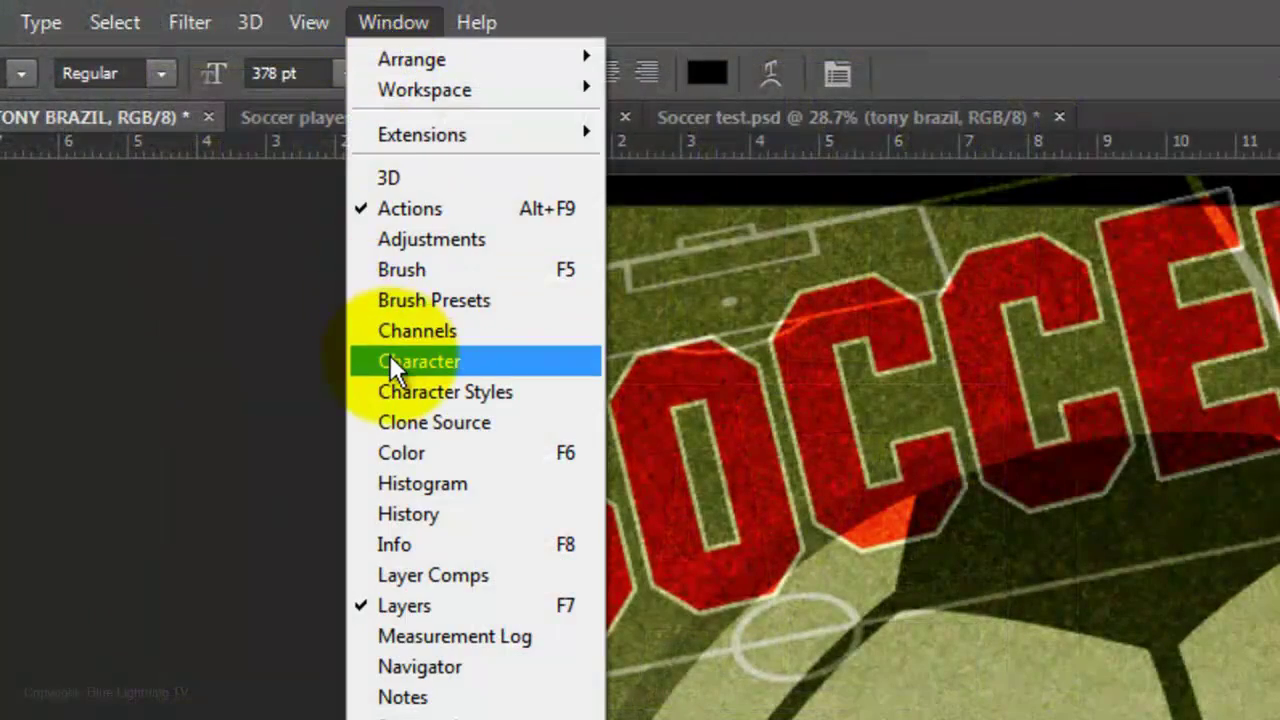
click(391, 362)
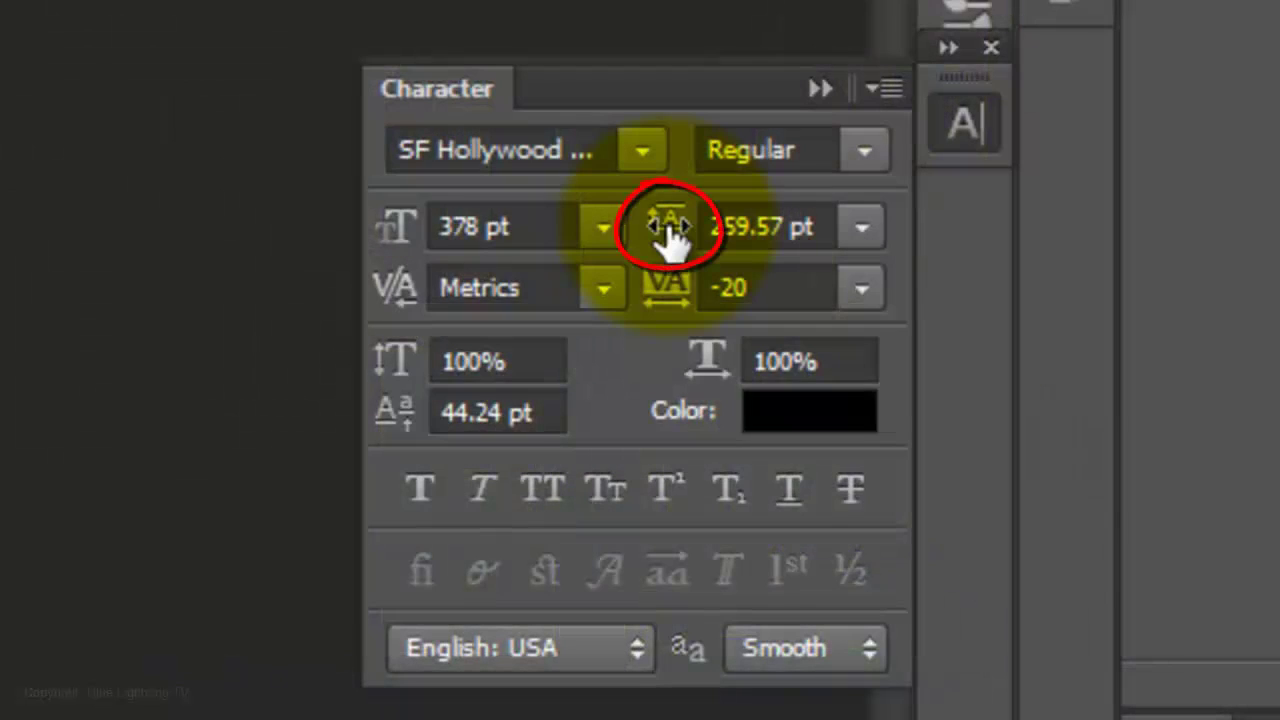
drag(668, 228, 453, 271)
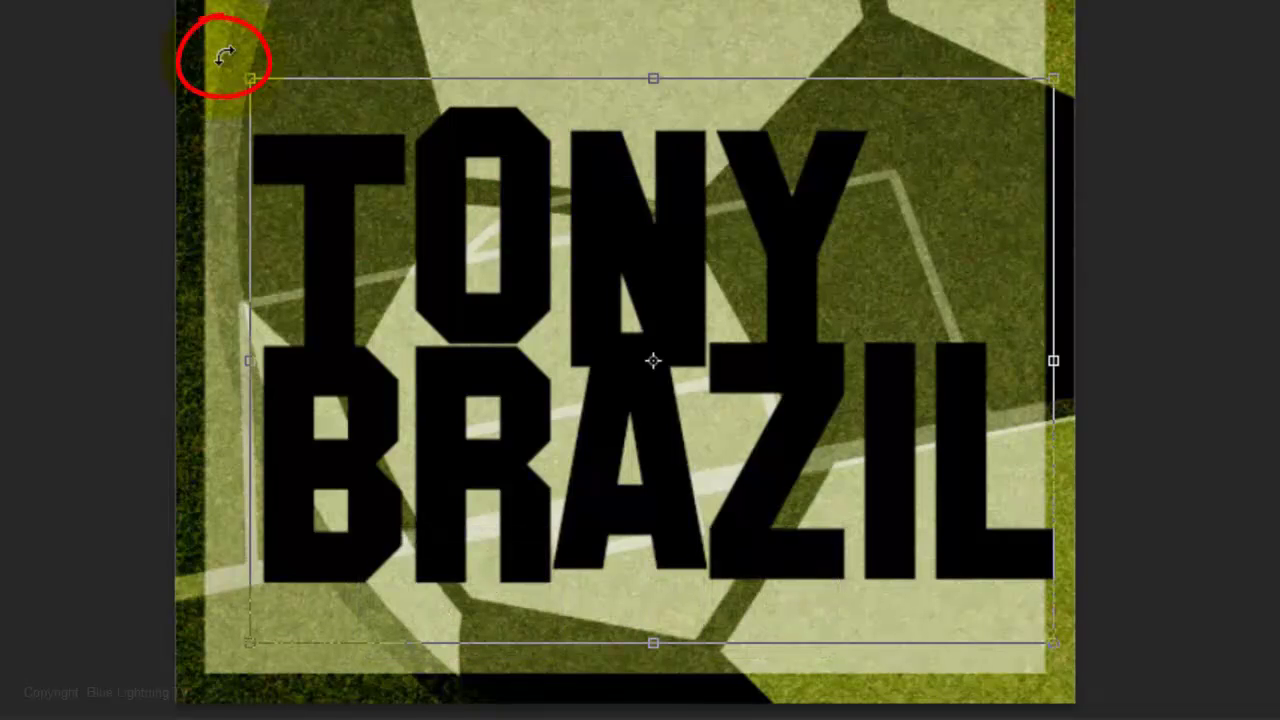
Tilt the TONY BRAZIL text clockwise and move it lower so it runs off both poster edges
drag(225, 55, 265, 8)
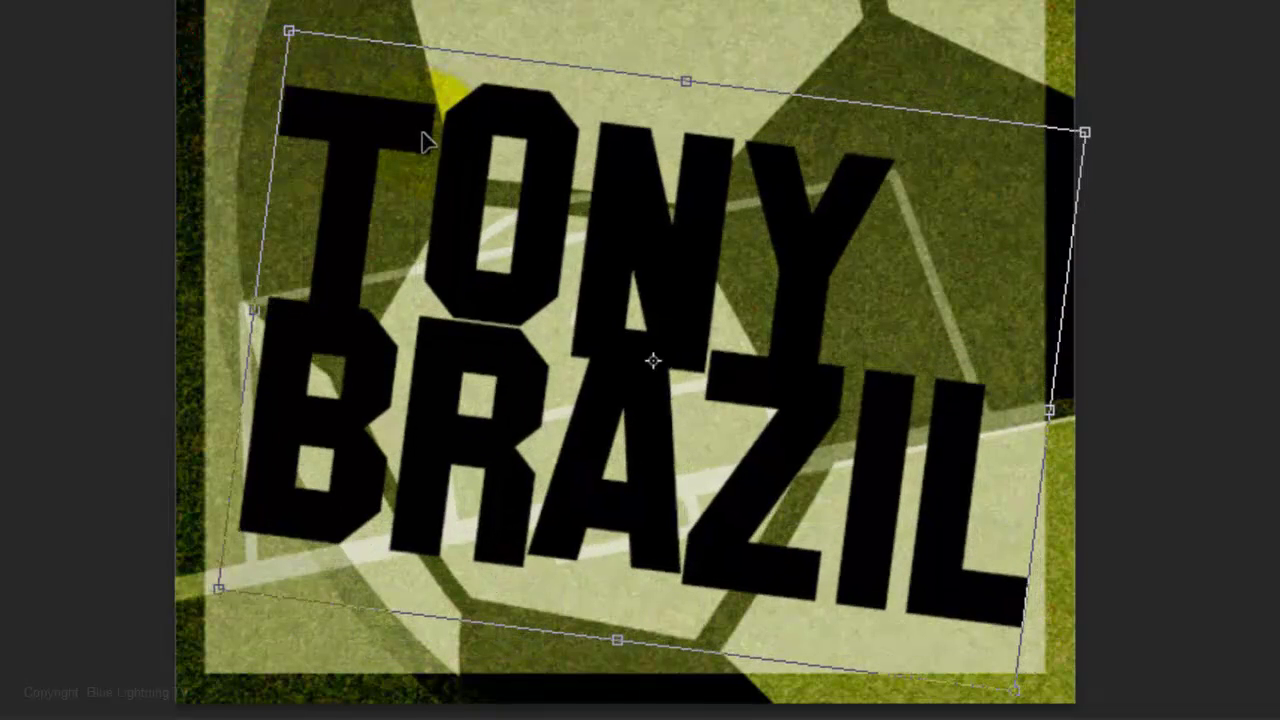
drag(423, 134, 503, 237)
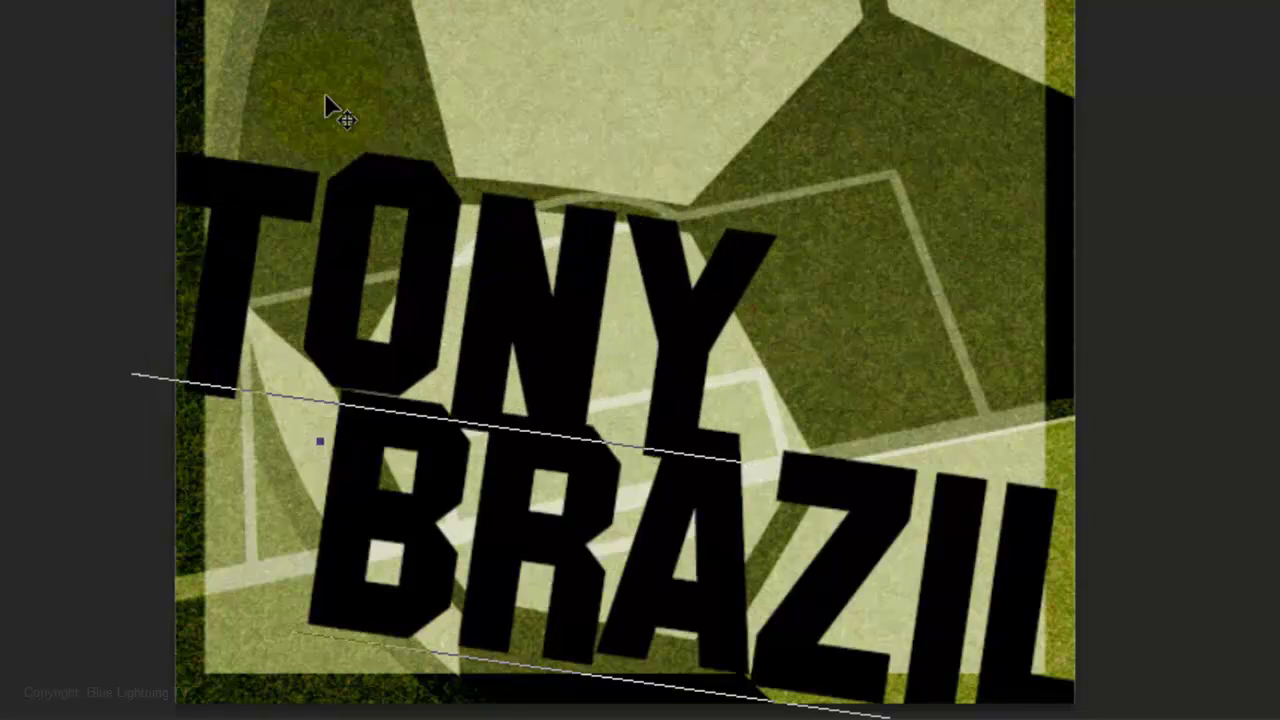
click(440, 170)
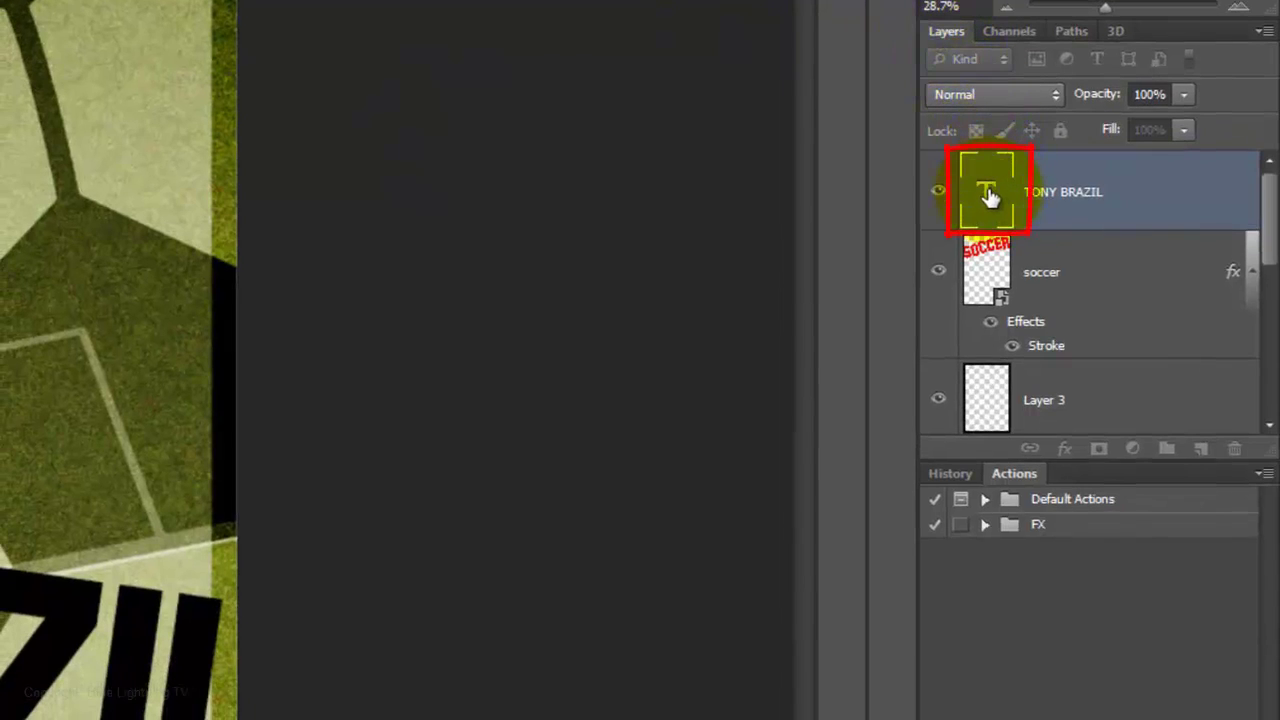
ctrl+click(987, 195)
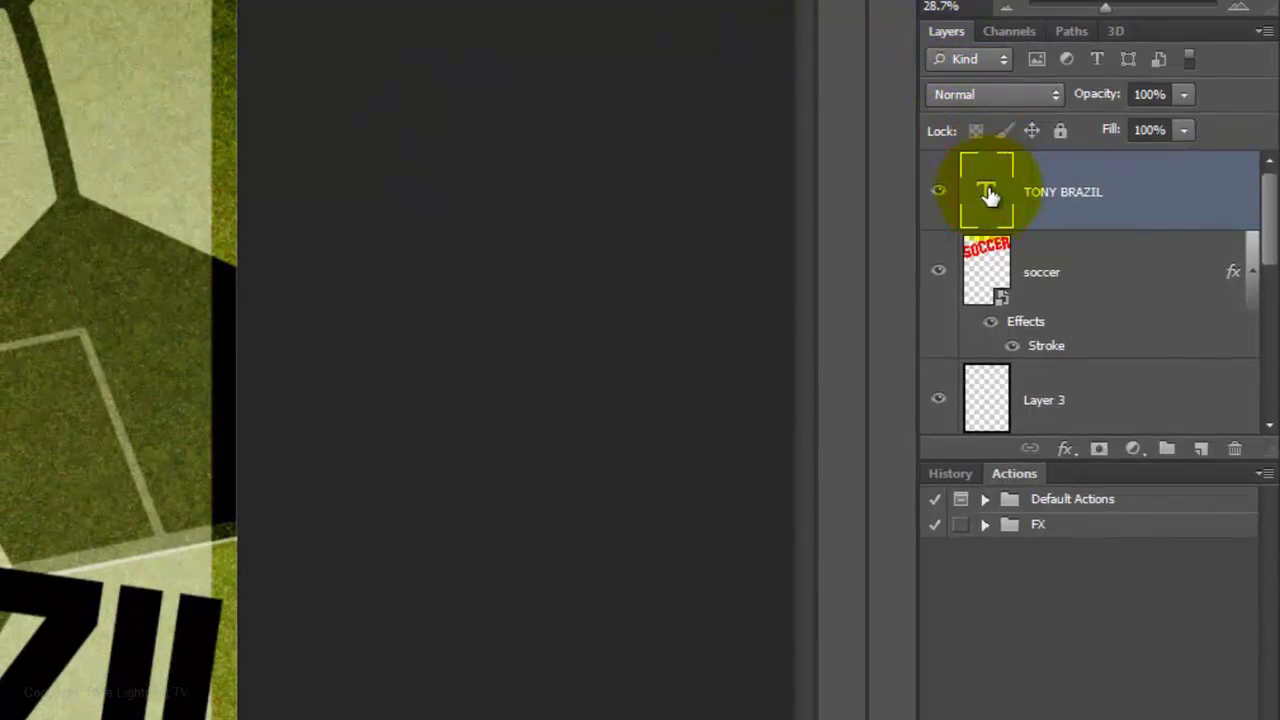
click(1064, 449)
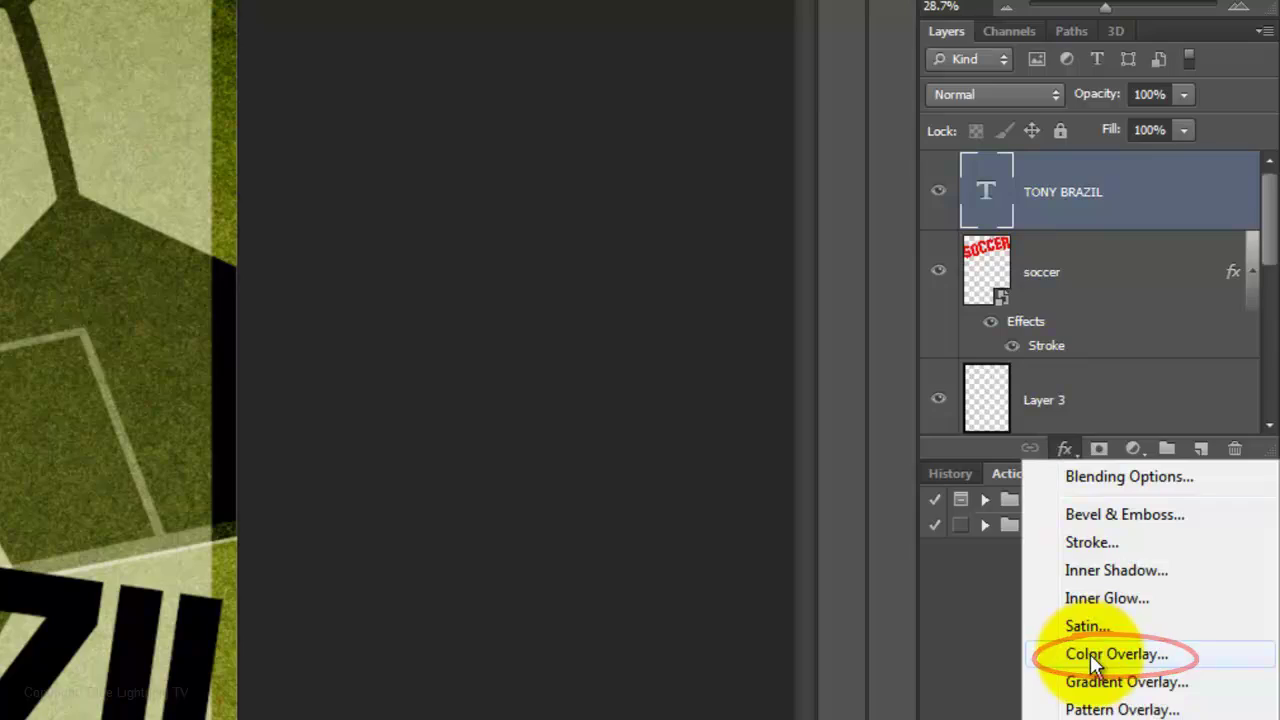
click(1090, 654)
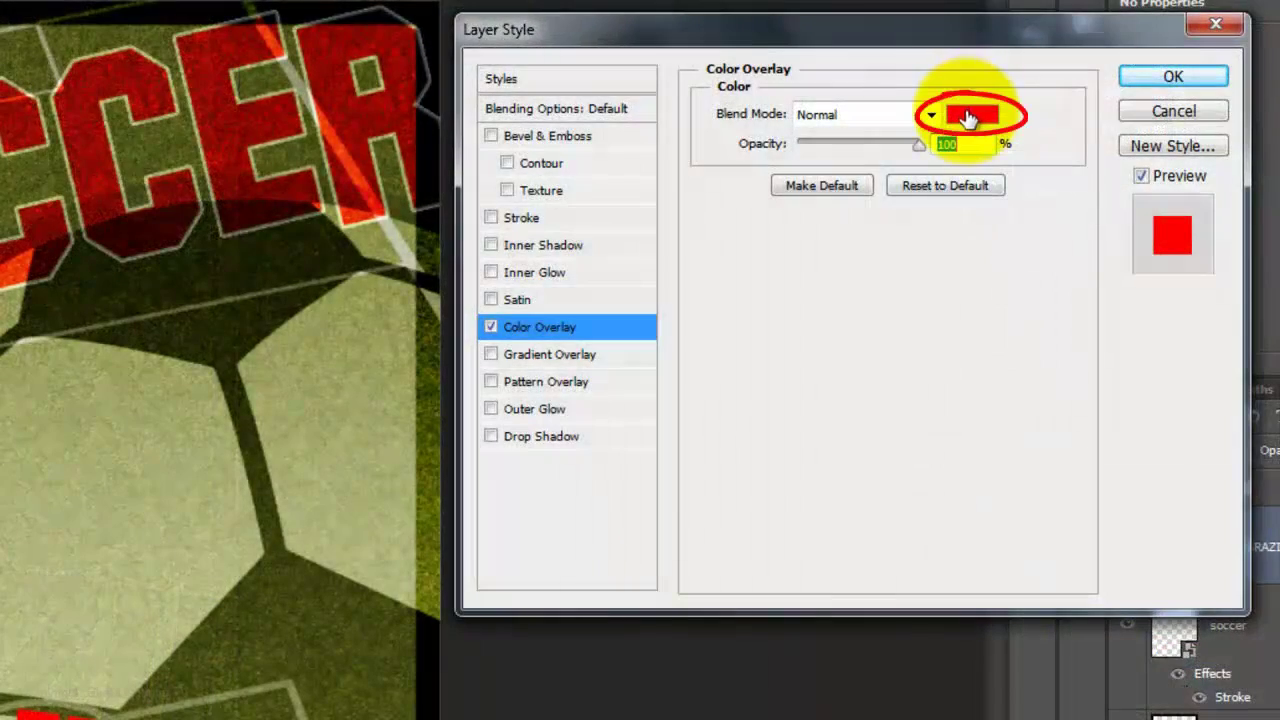
click(968, 118)
click(822, 650)
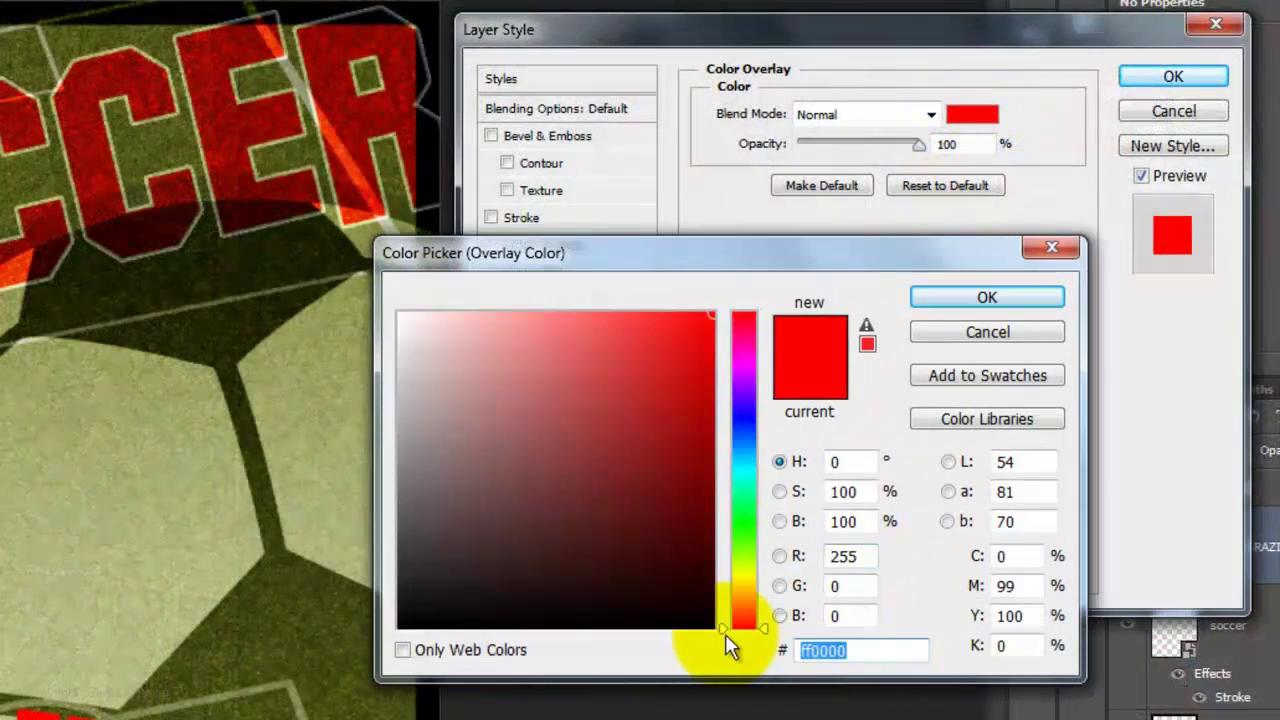
text(ffc)
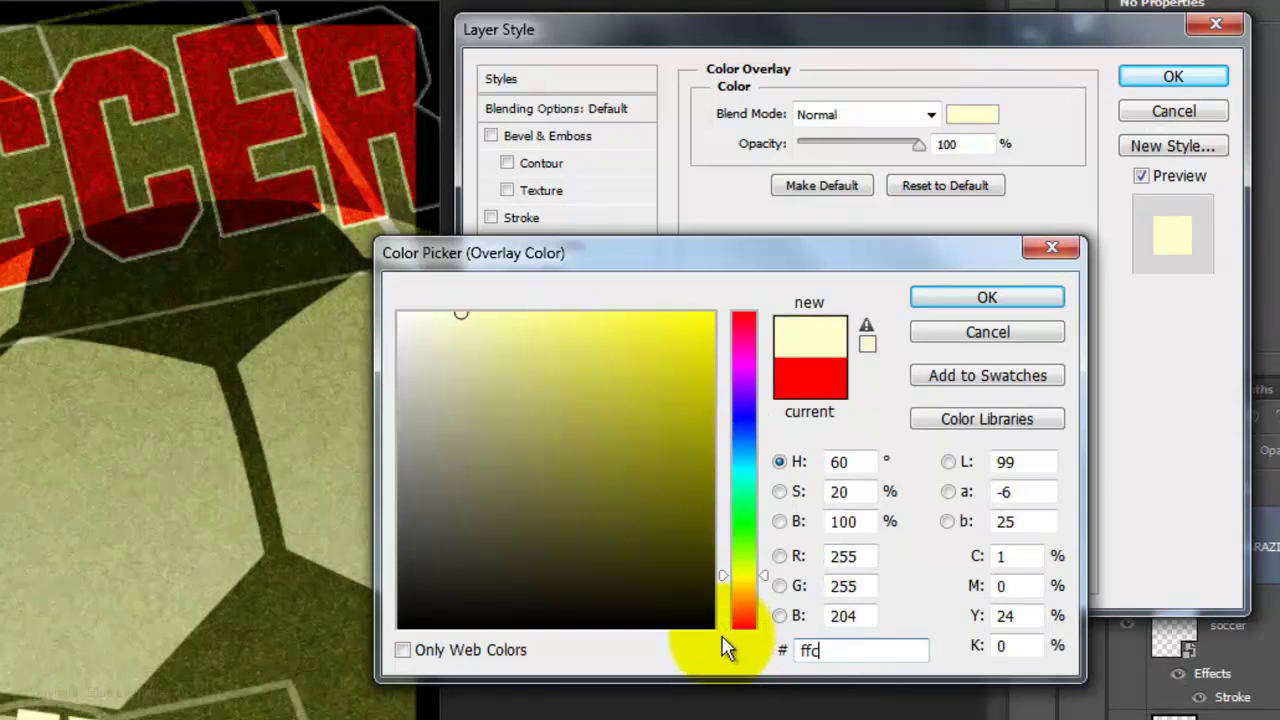
text(000)
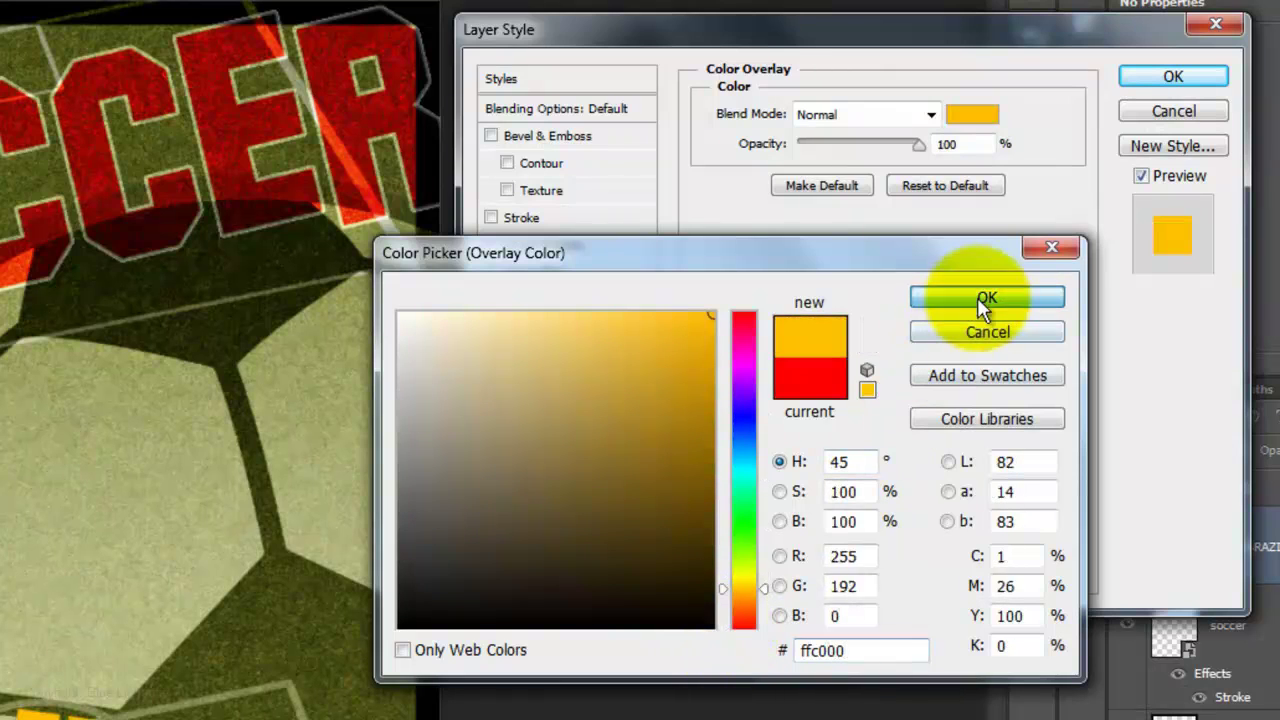
click(982, 299)
click(1146, 76)
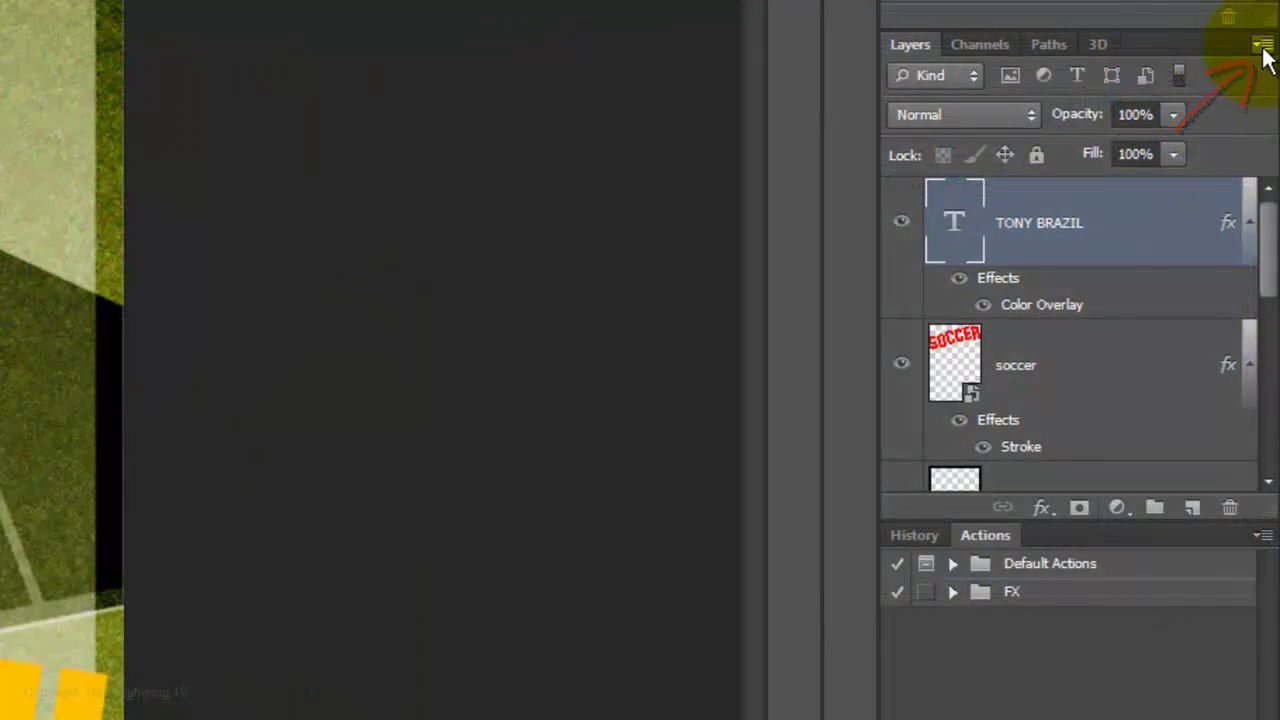
click(1262, 46)
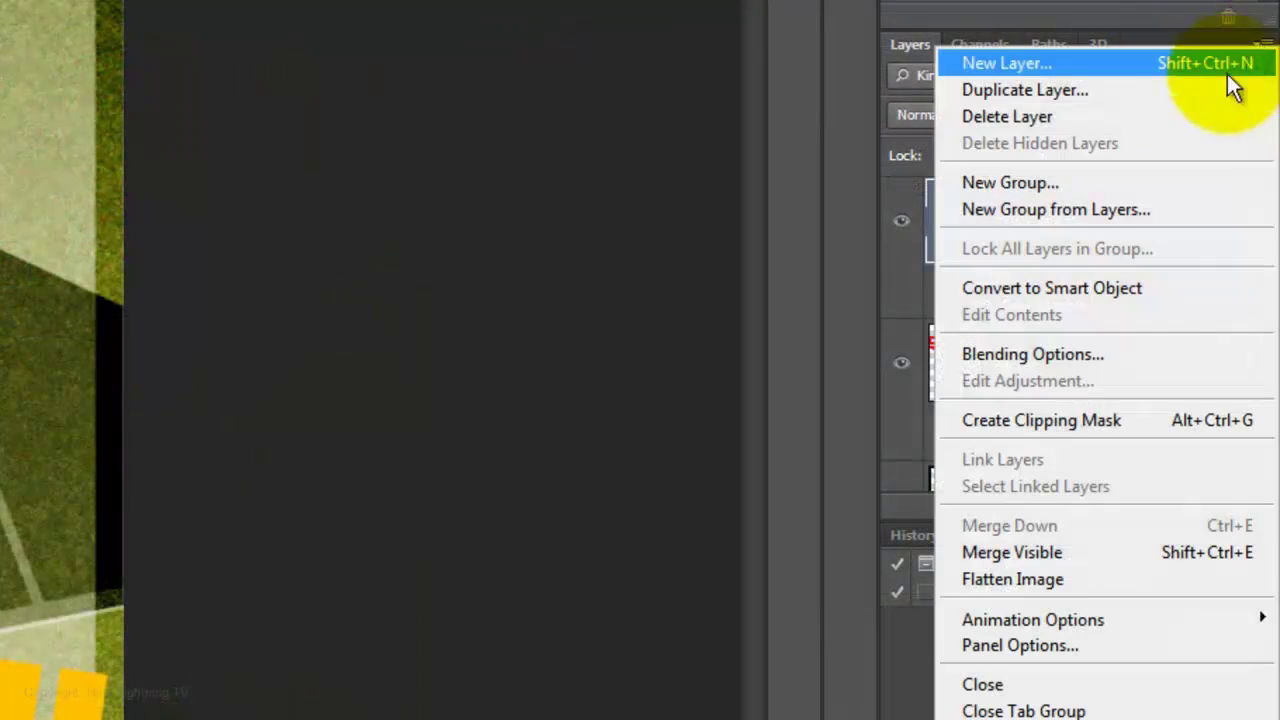
click(1143, 292)
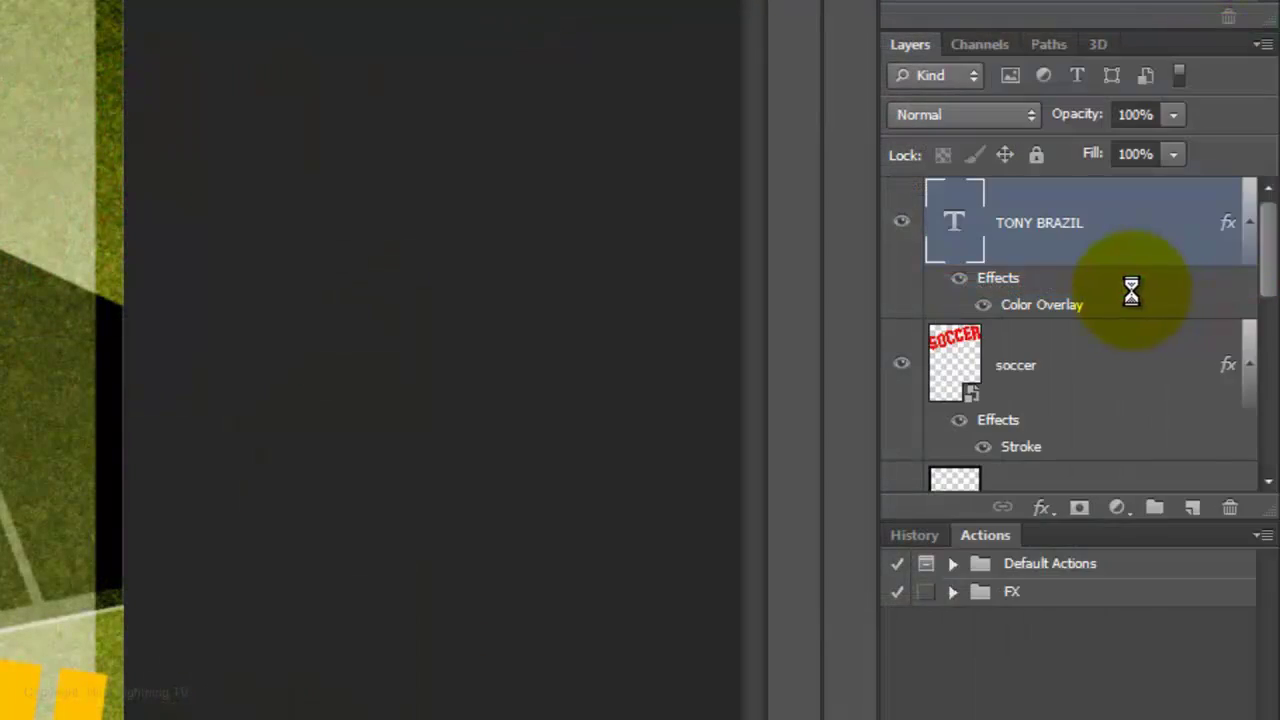
click(1022, 114)
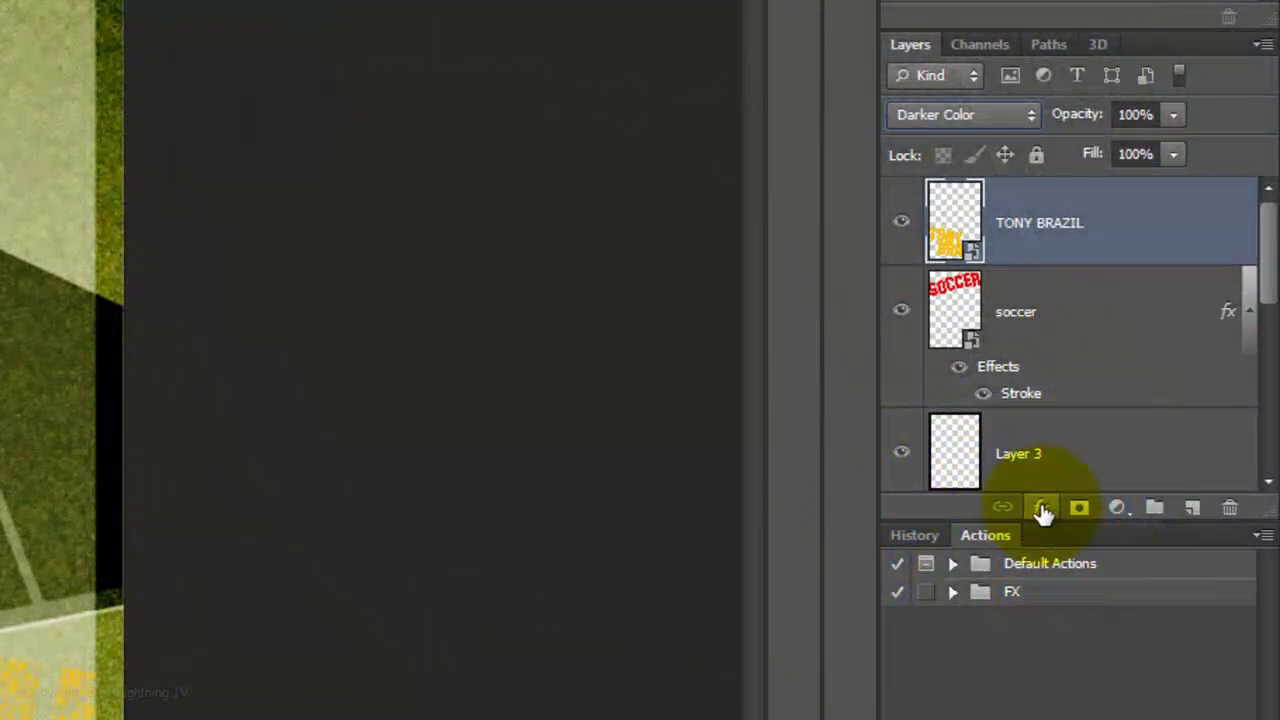
click(1041, 508)
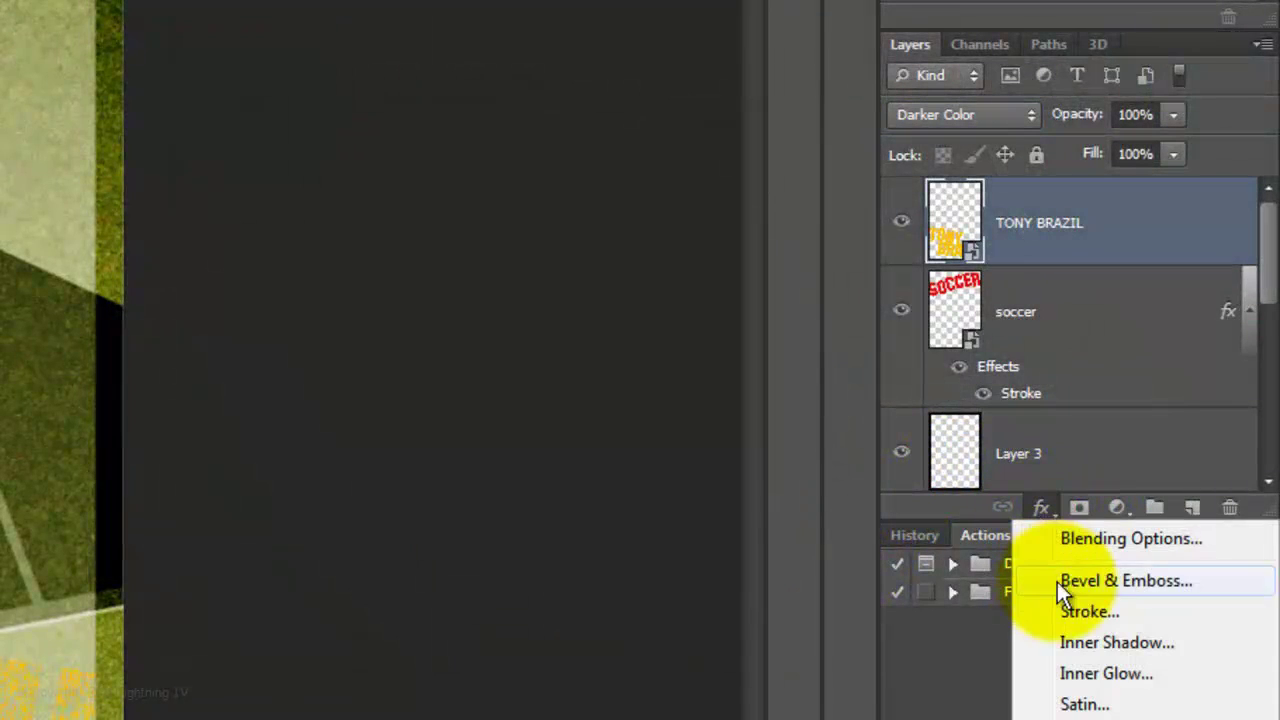
click(1088, 614)
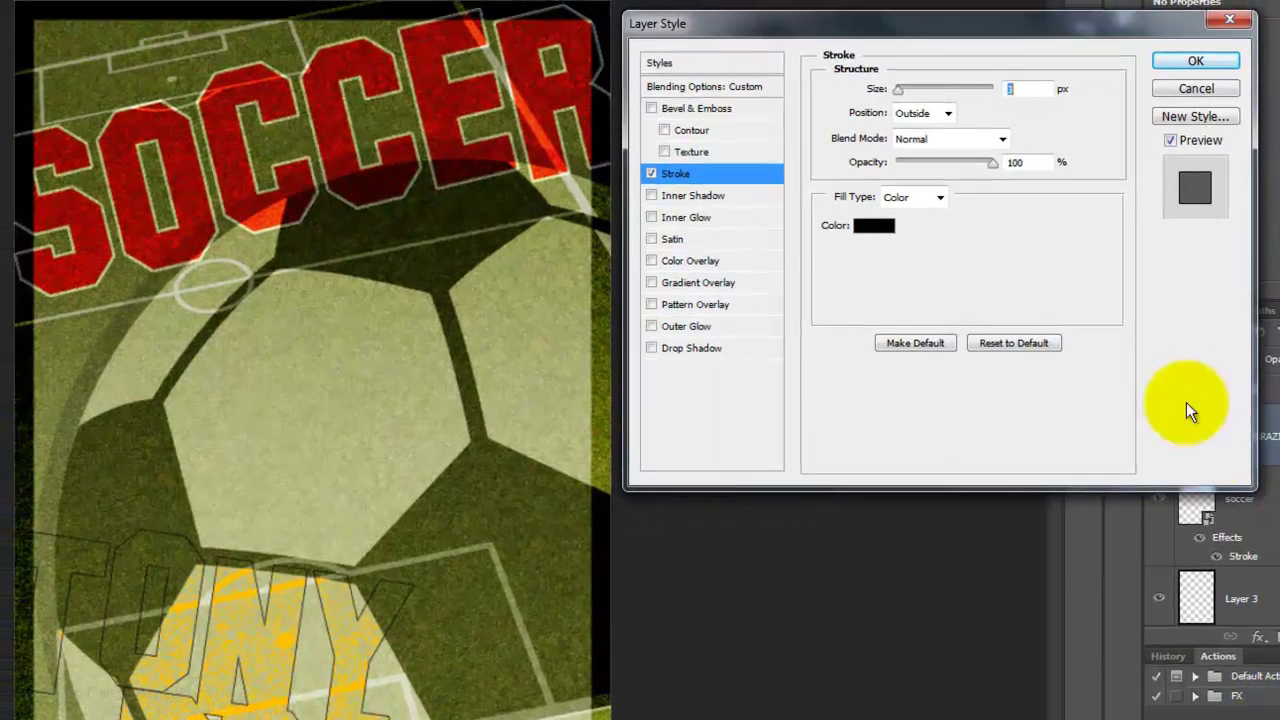
text(24)
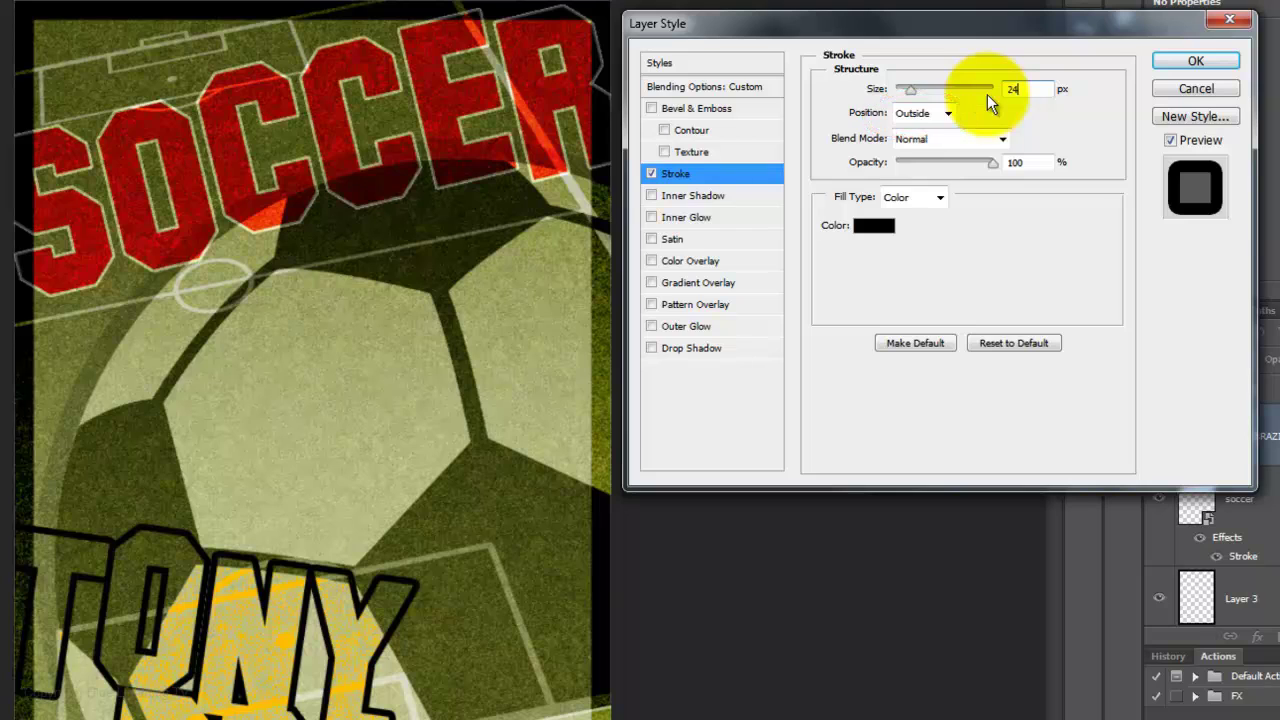
click(1002, 138)
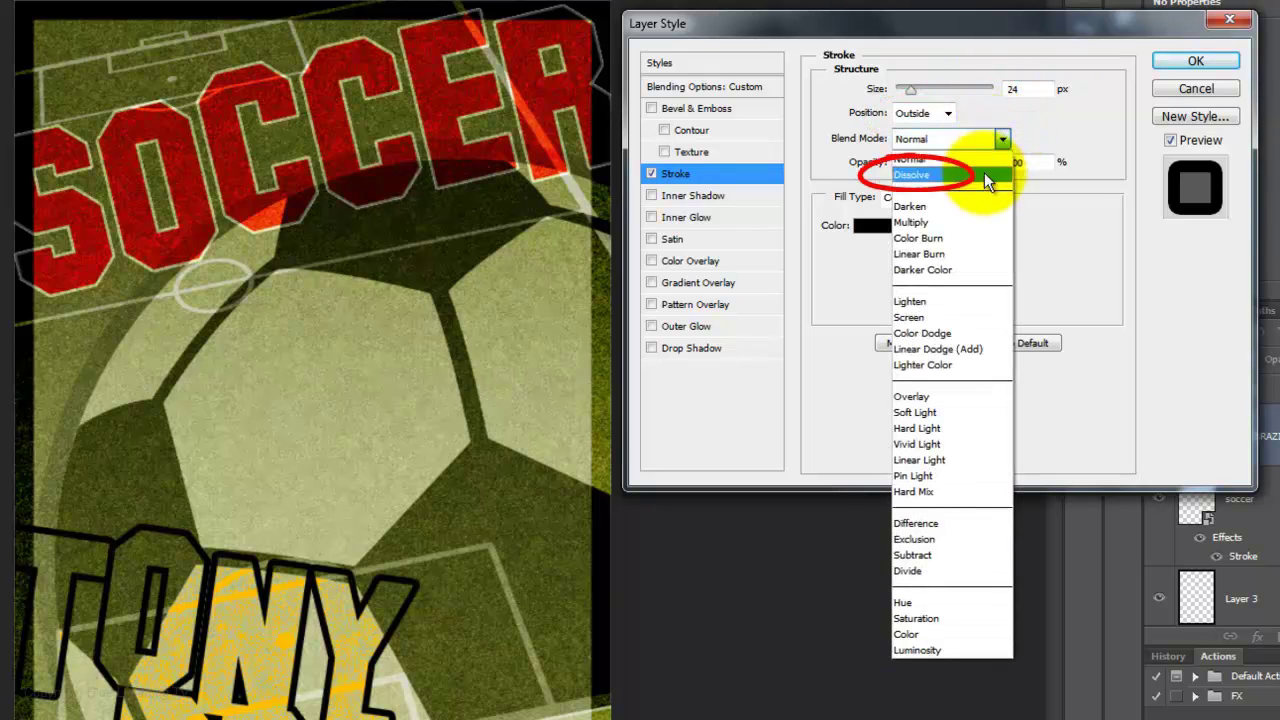
click(987, 180)
double_click(1022, 162)
text(7)
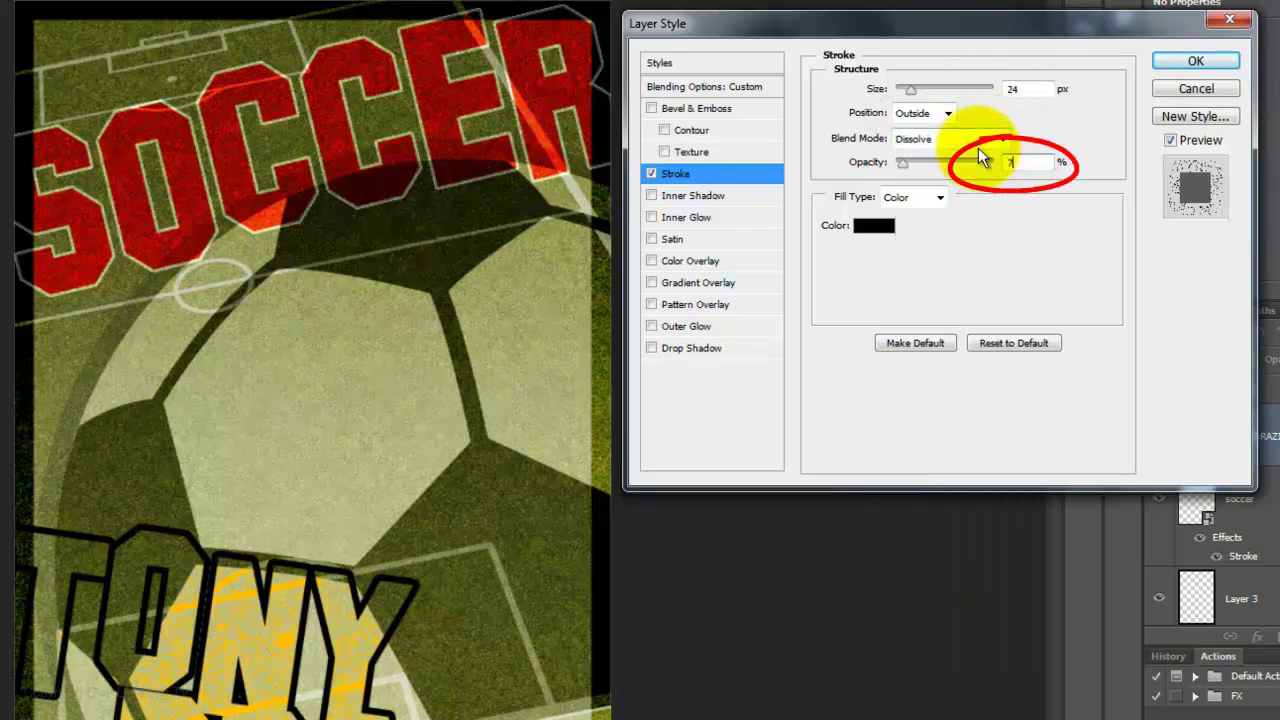
text(5)
click(1172, 62)
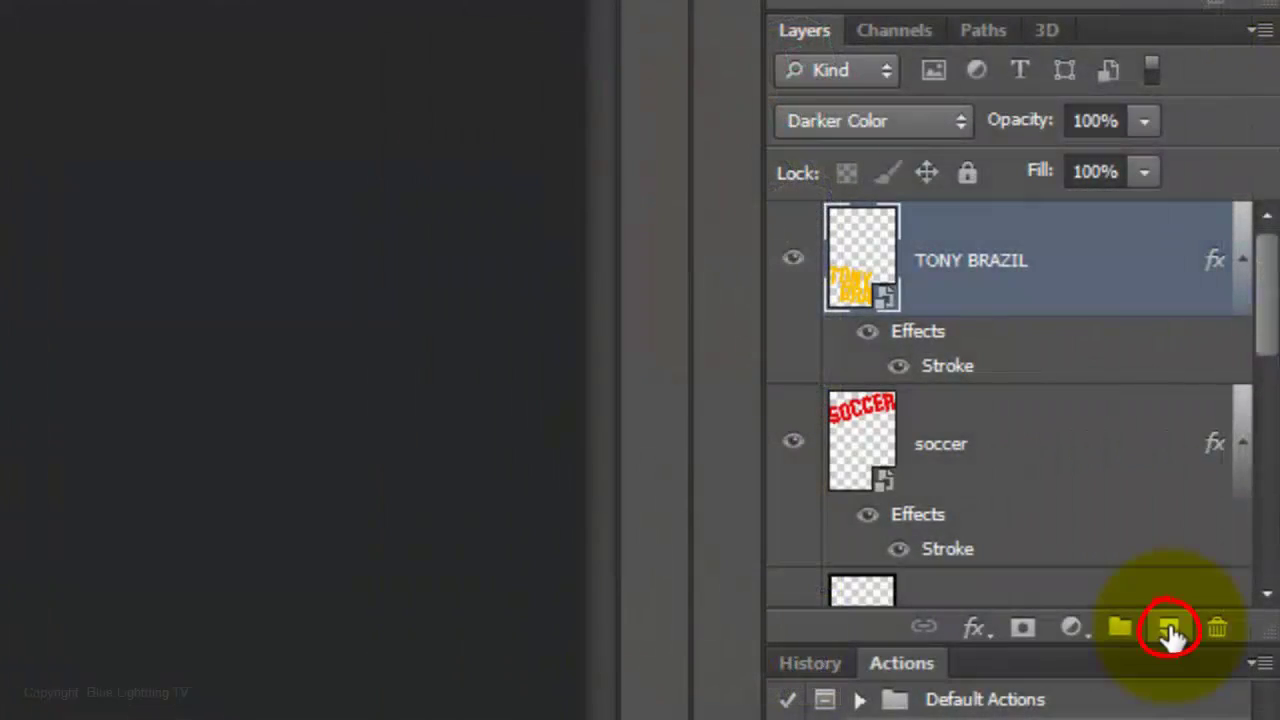
click(1170, 630)
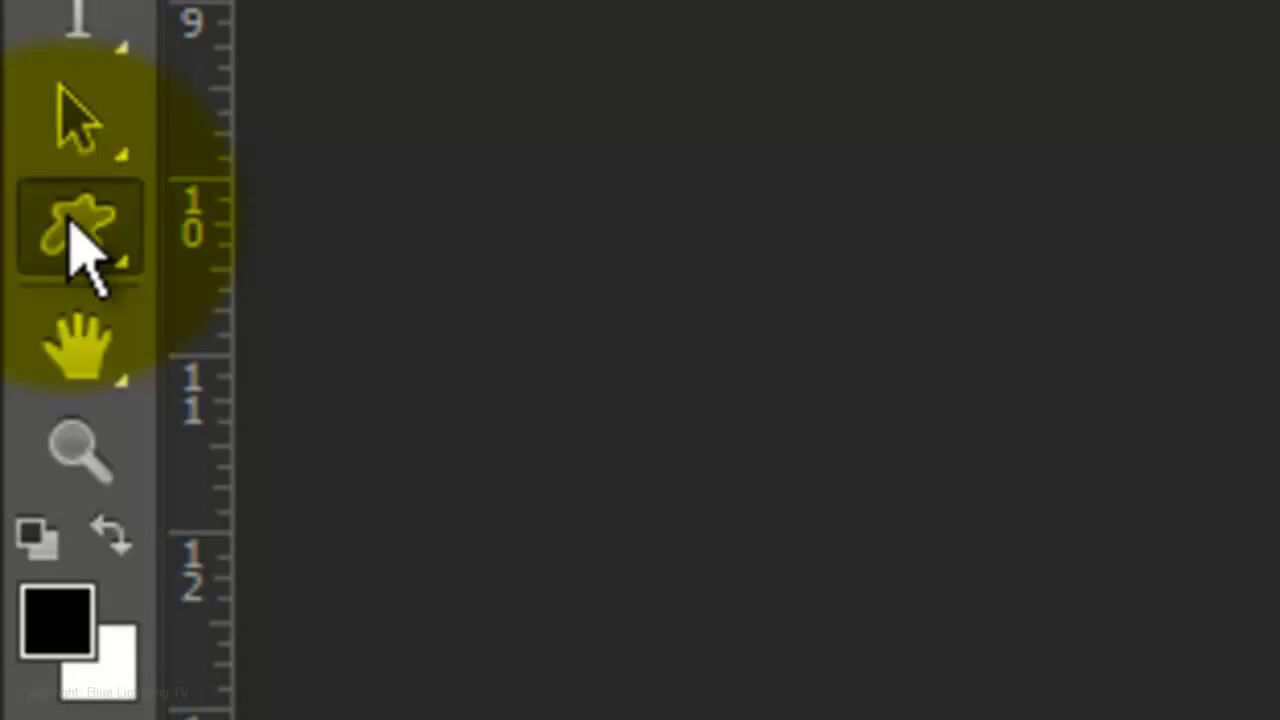
click(78, 235)
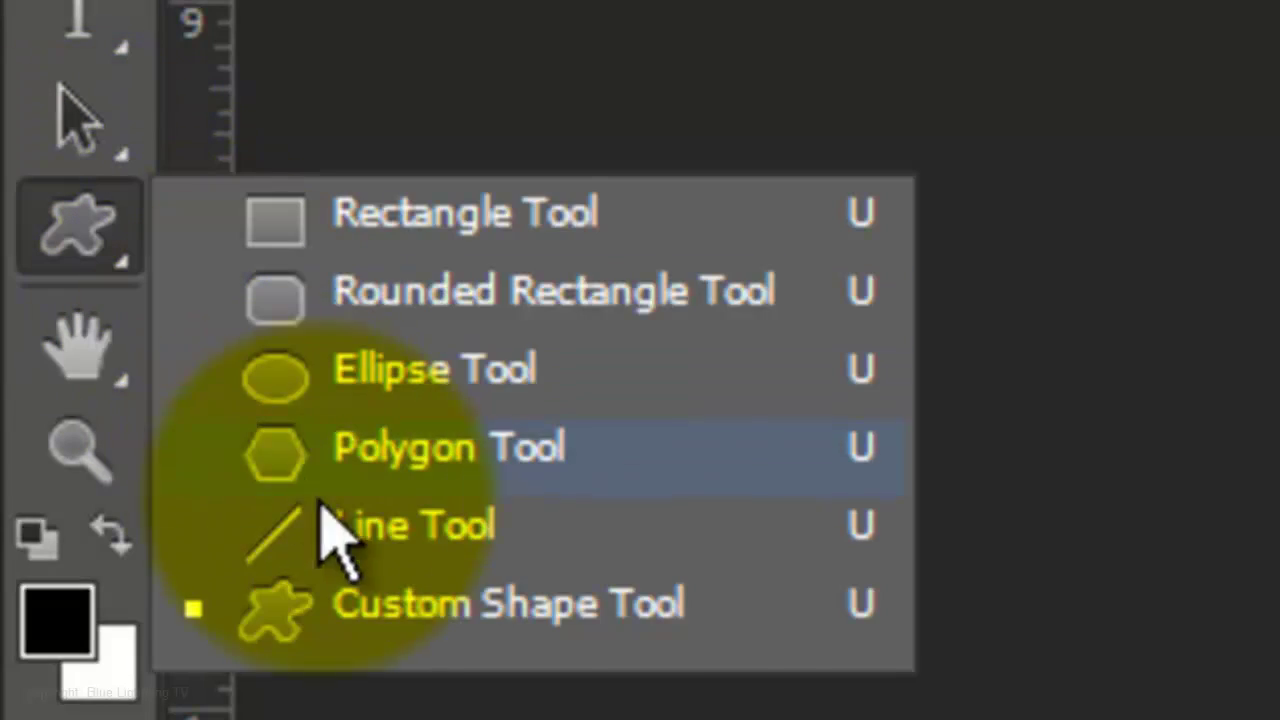
click(440, 615)
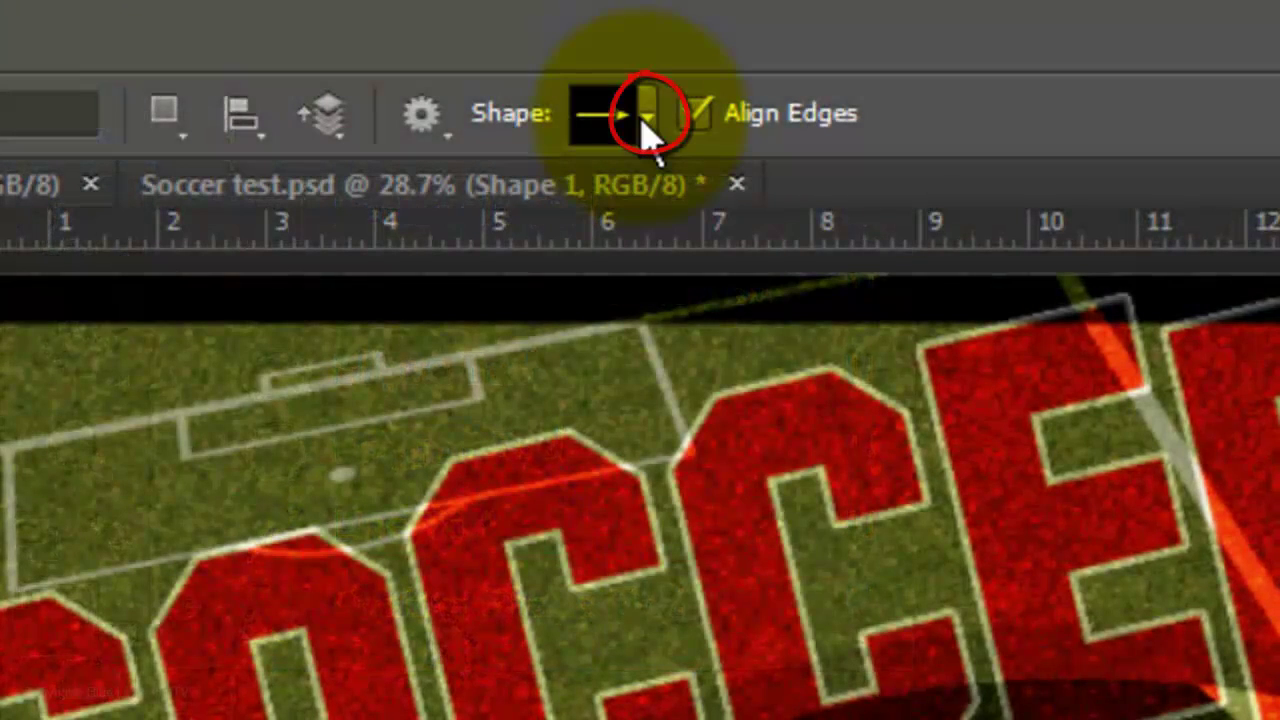
Load the Grime Vector Pack, replacing the current shapes, and select the Grime 7 splat
click(645, 118)
click(888, 198)
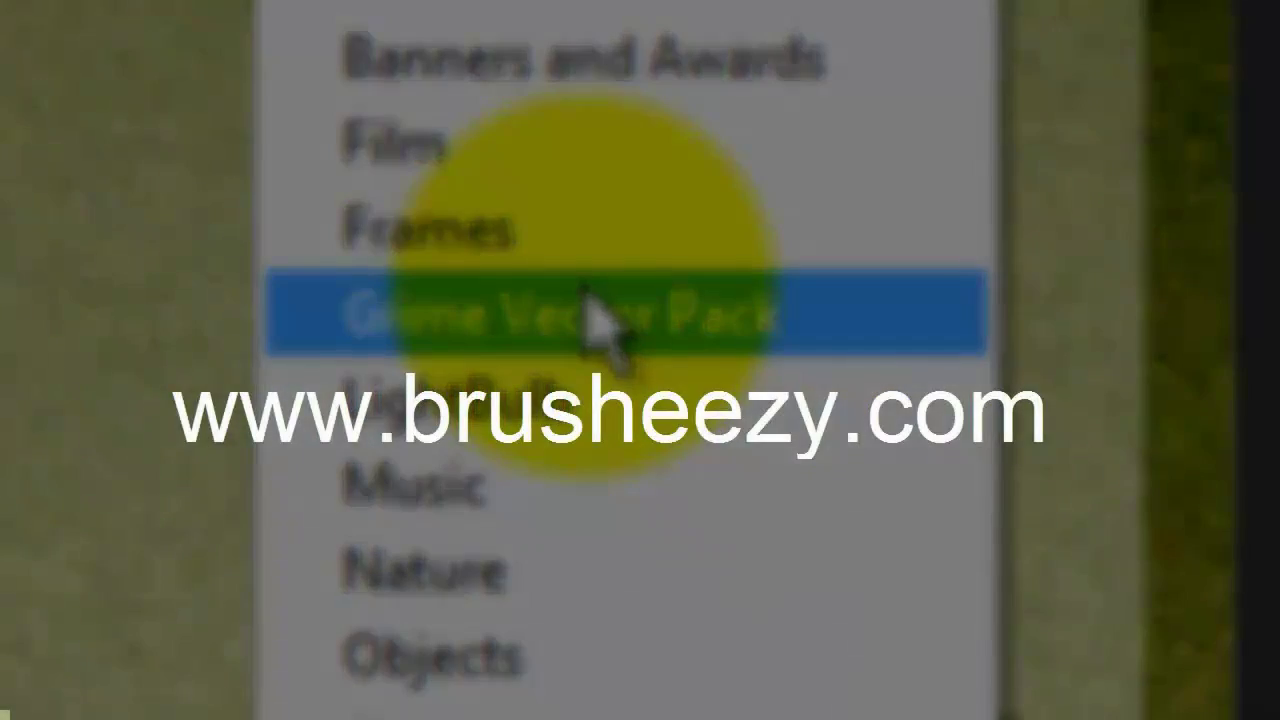
click(586, 300)
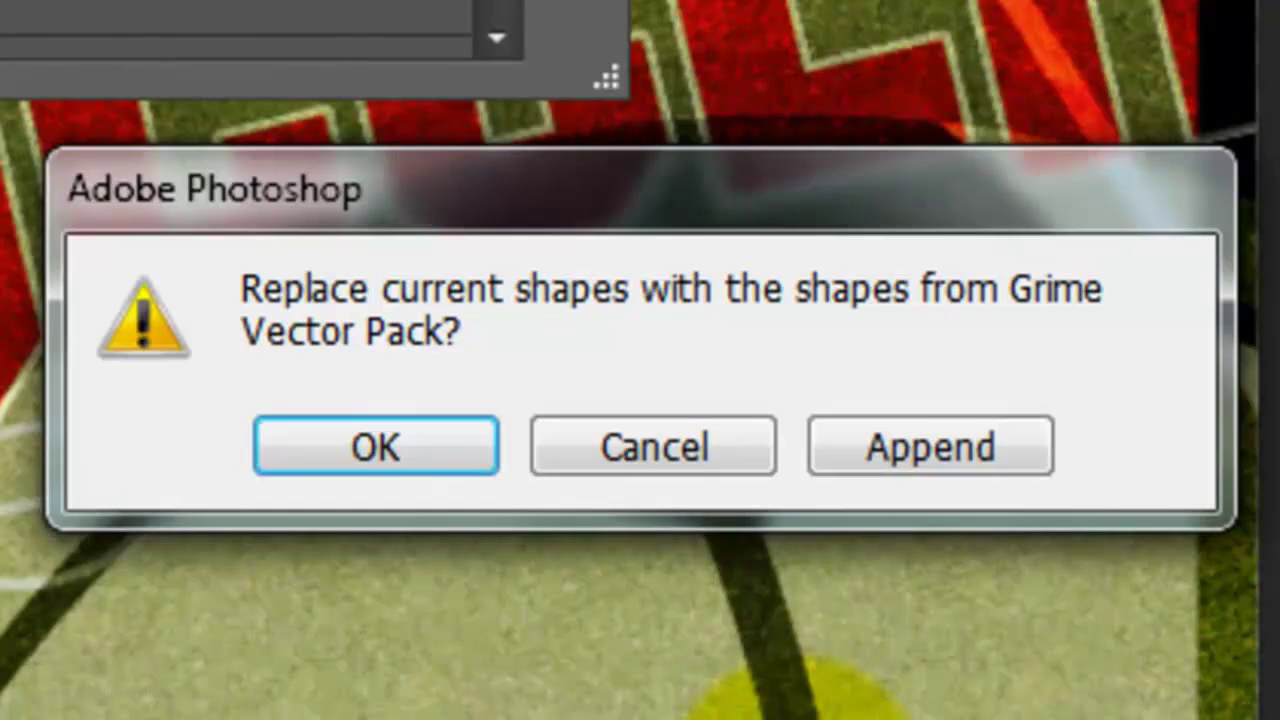
click(443, 449)
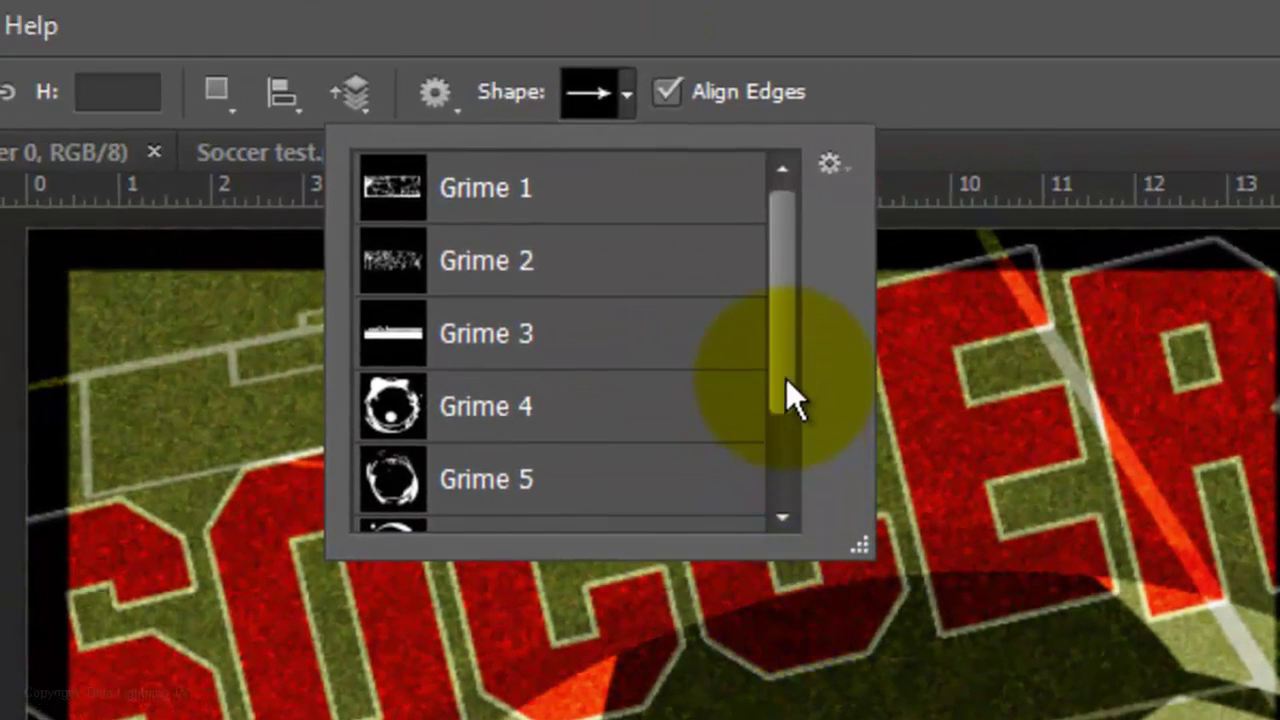
drag(760, 352, 759, 450)
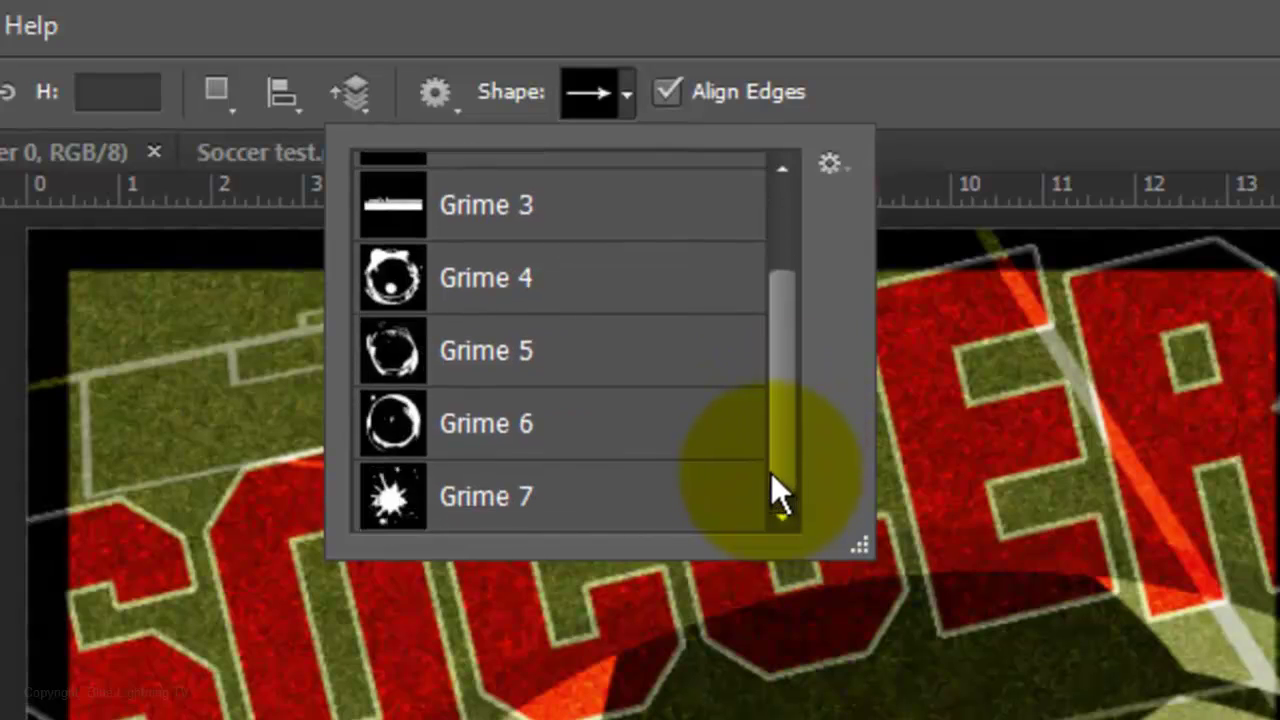
click(582, 492)
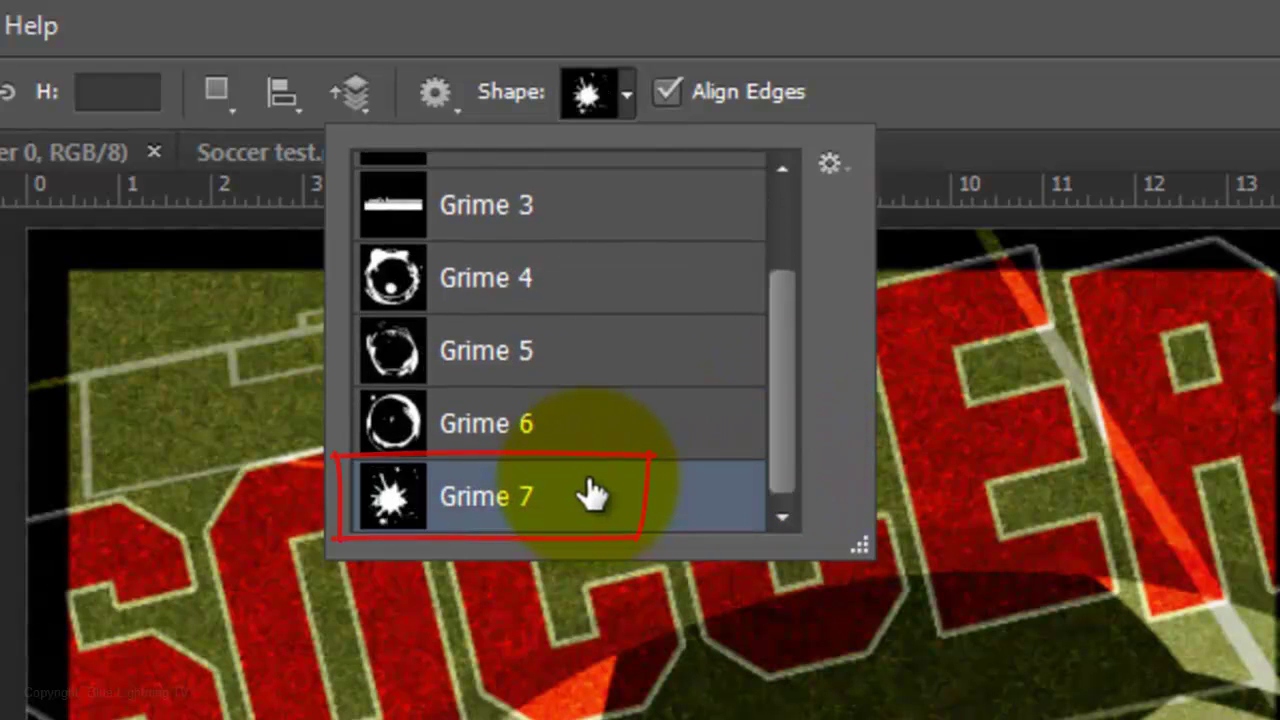
click(449, 111)
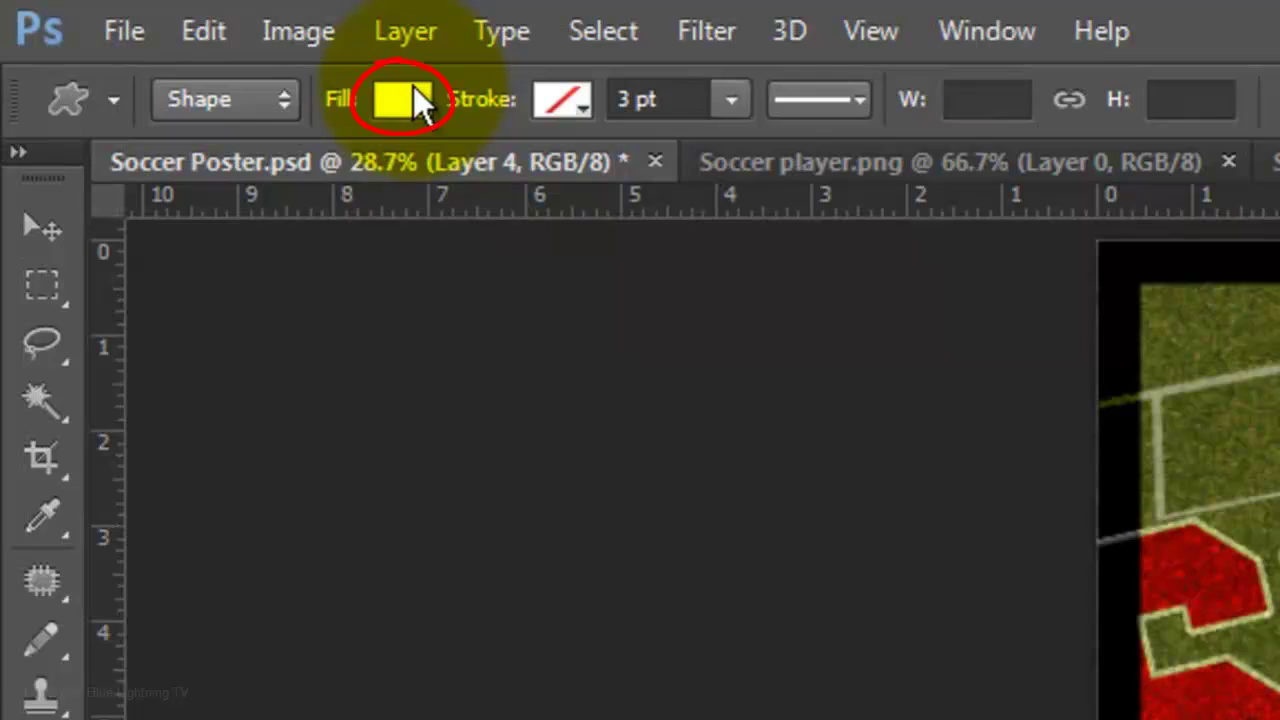
Draw a dark green (#0a3910) splat shape across the poster's centre over the ball
click(405, 100)
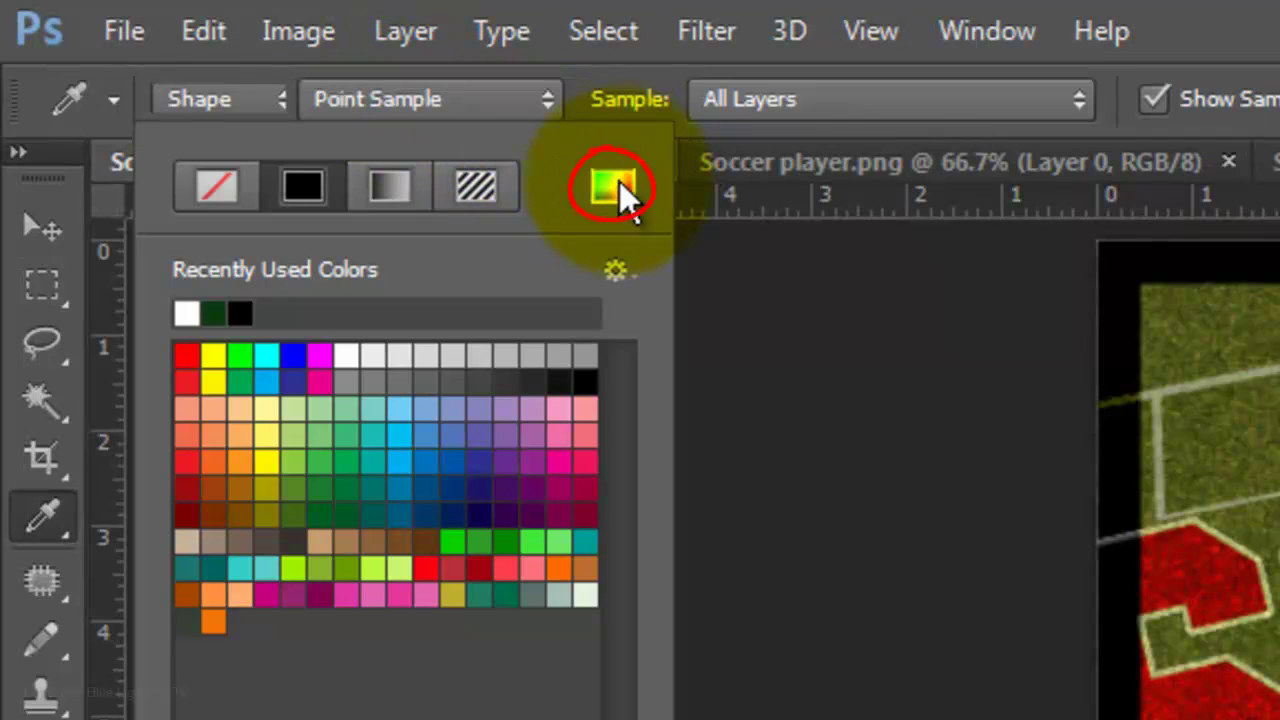
click(619, 181)
text(0)
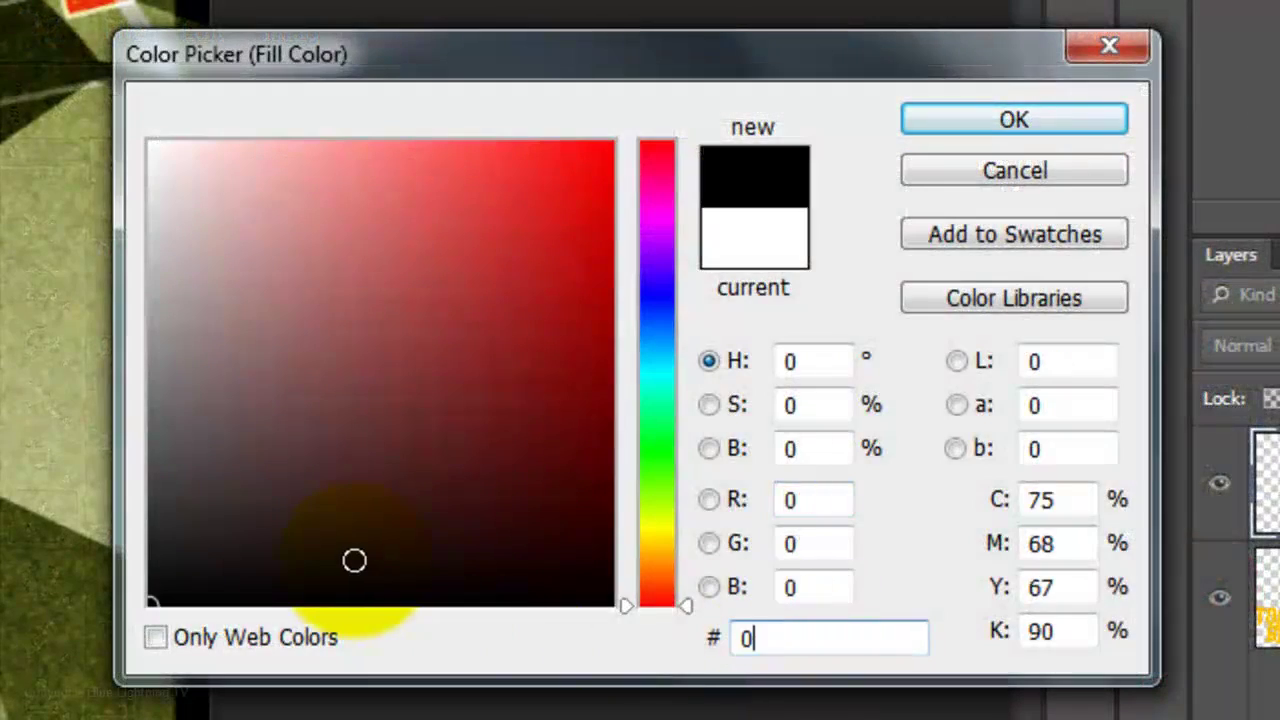
text(a39)
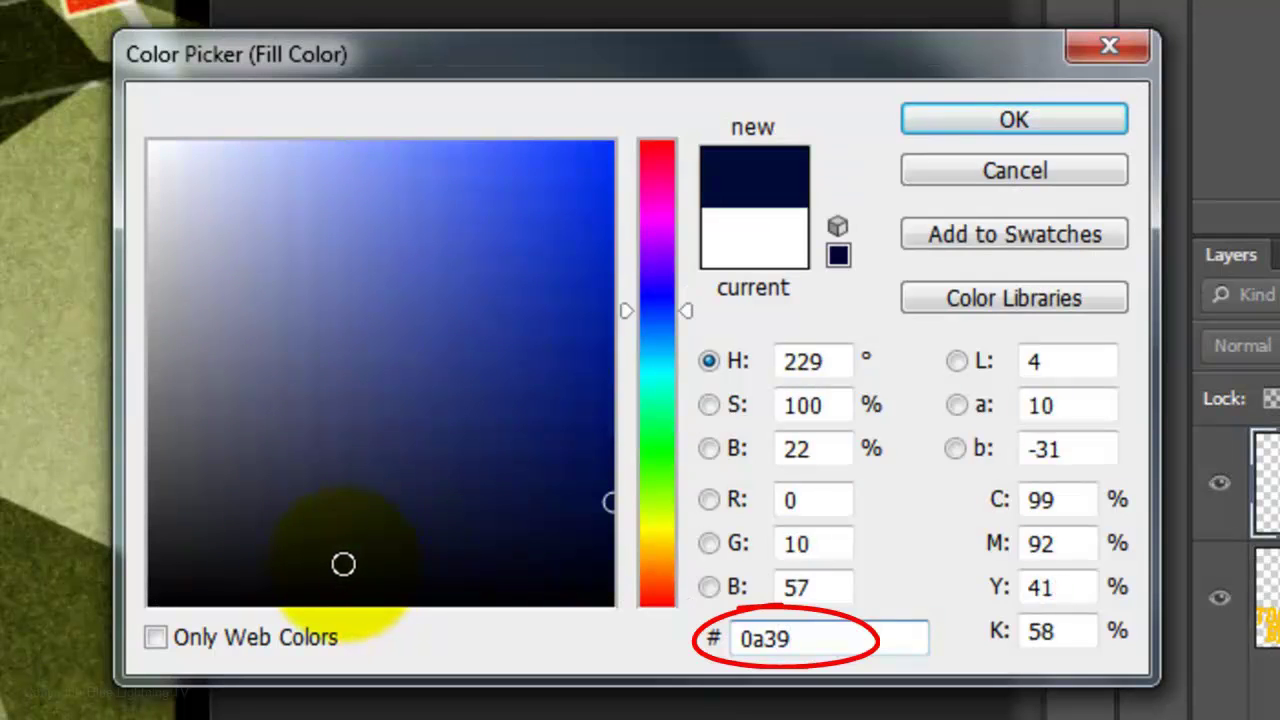
text(10)
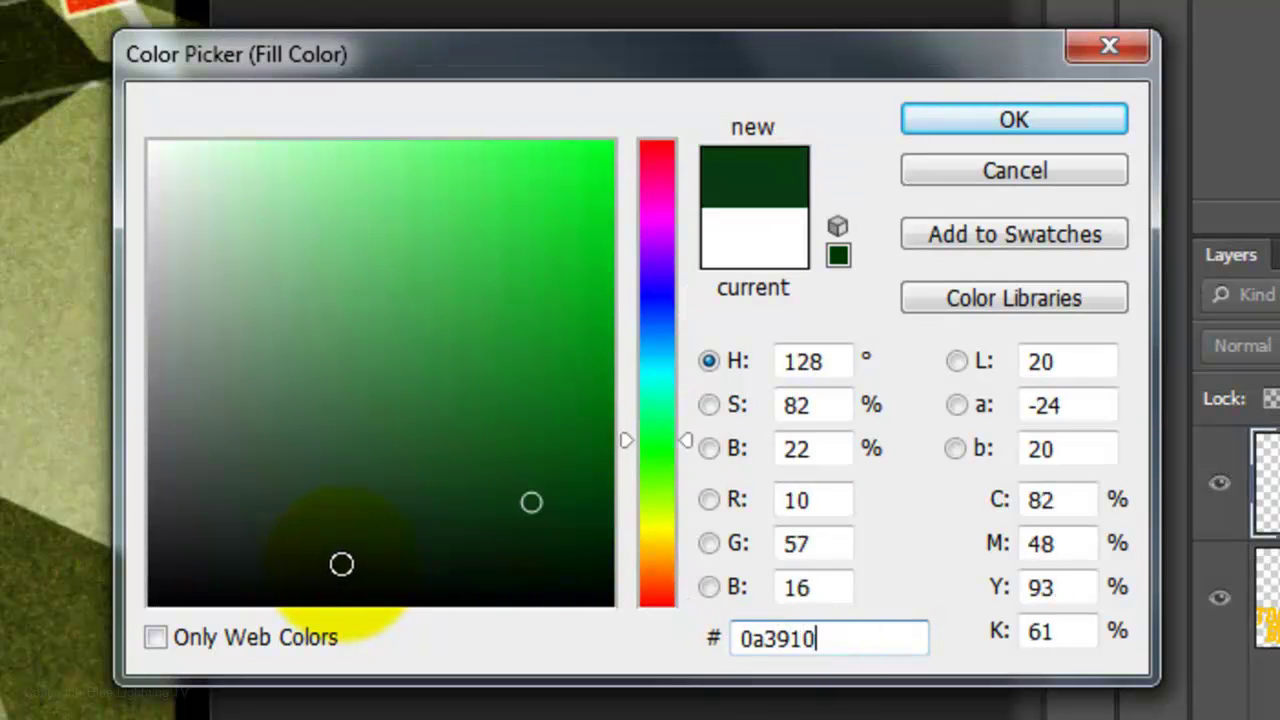
click(1014, 119)
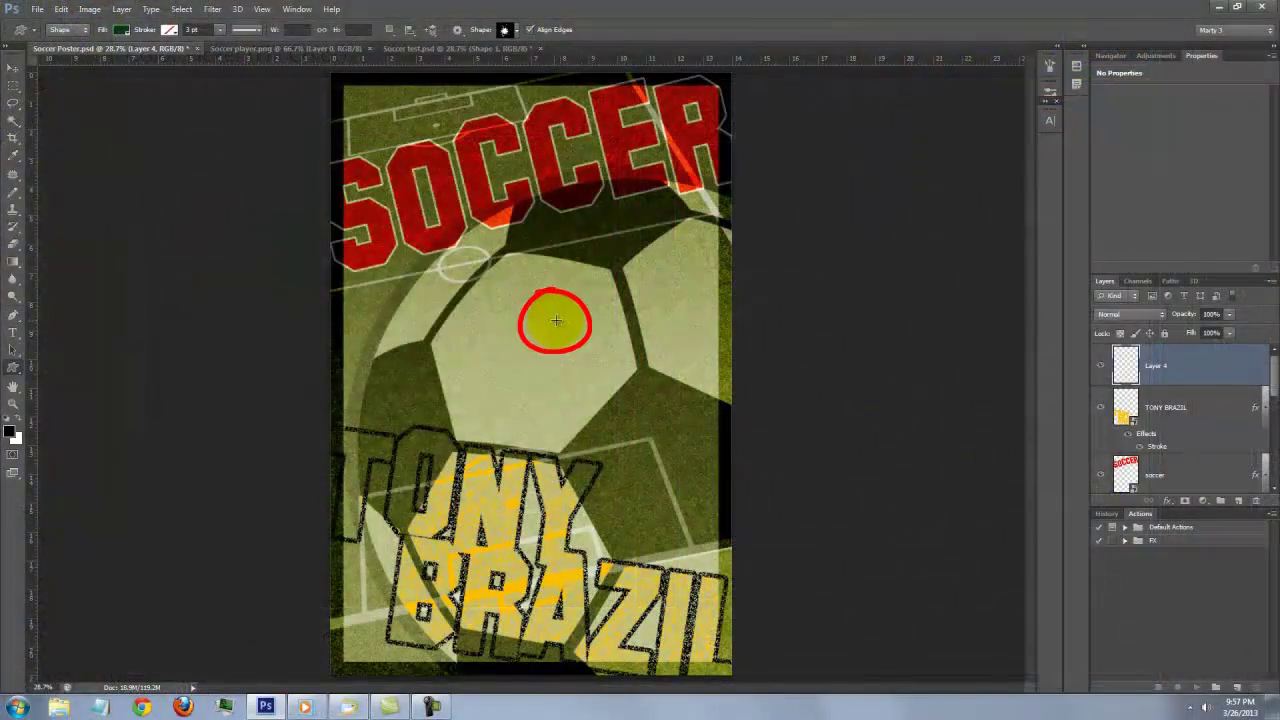
drag(556, 320, 884, 40)
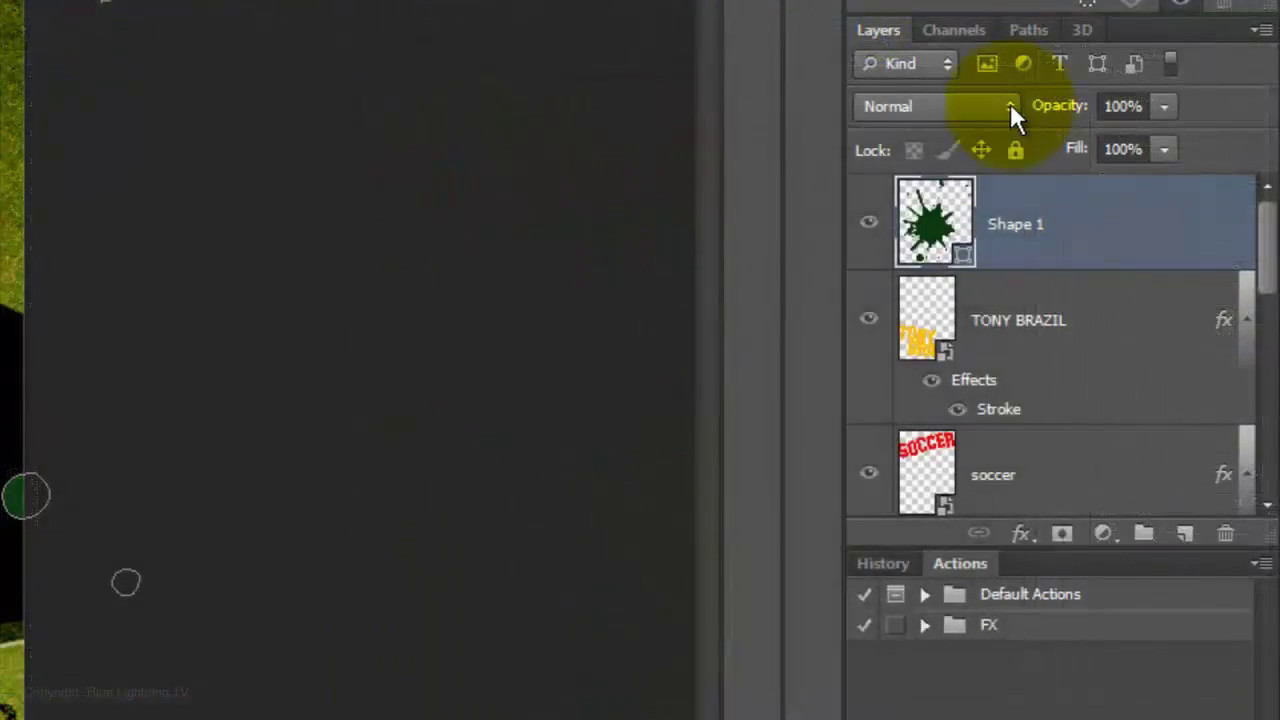
Blend the splat layer in Vivid Light and hide its path outlines
click(1162, 314)
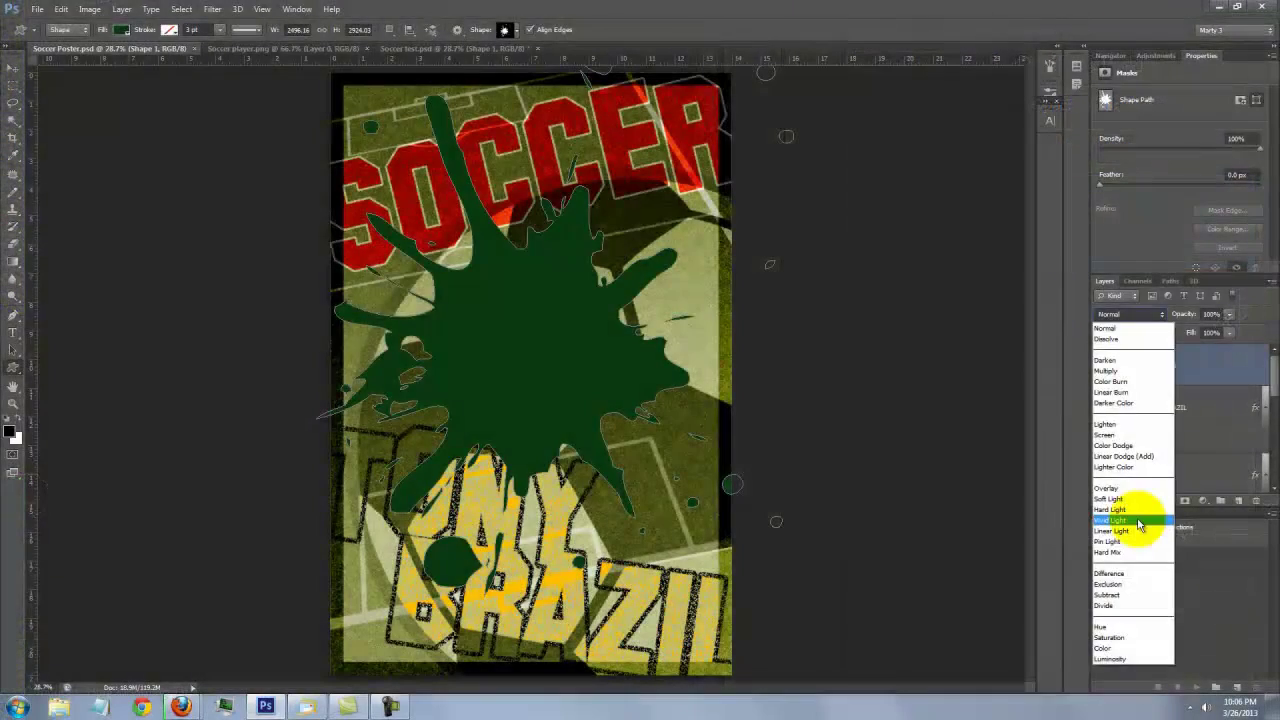
click(952, 580)
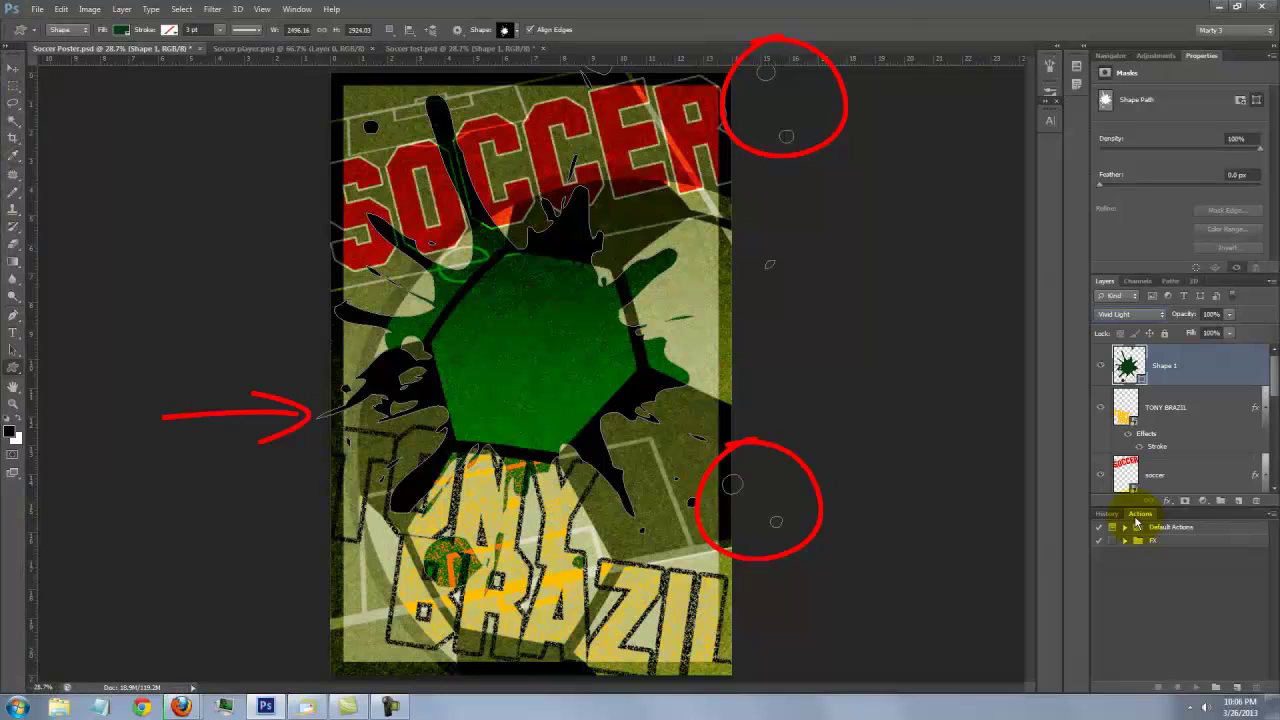
key(ctrl+h)
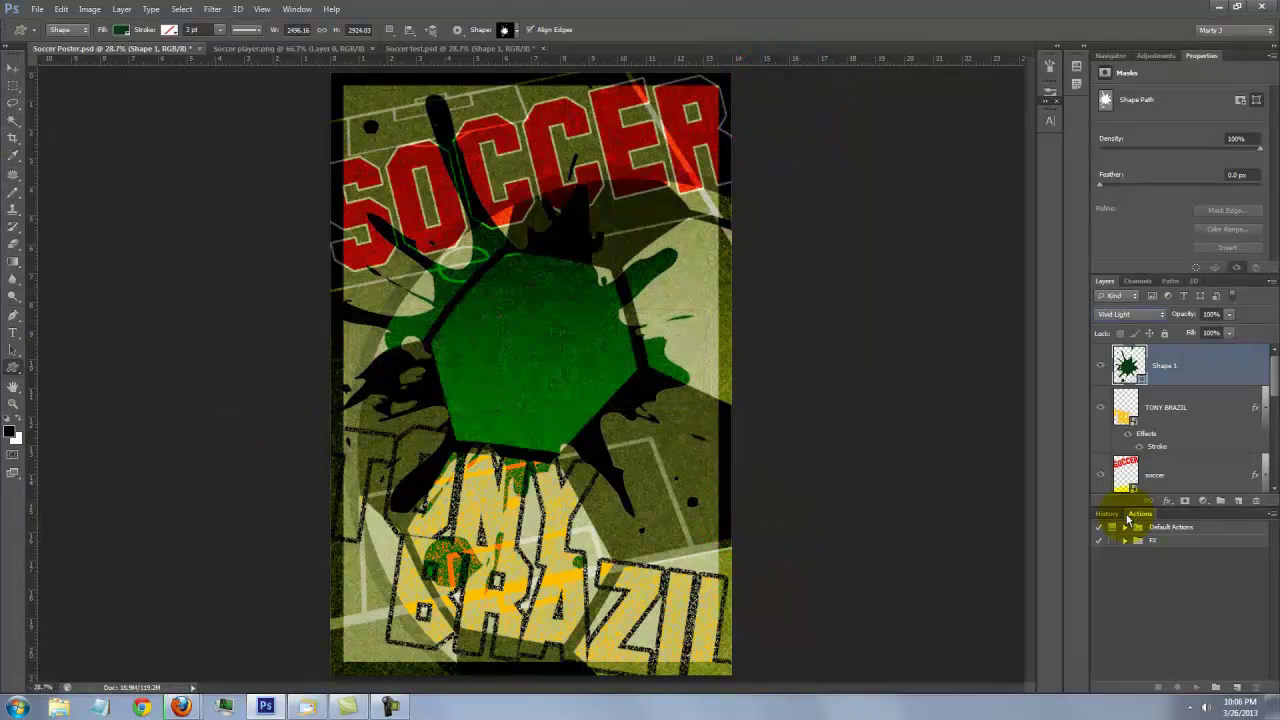
Switch to the Soccer player.png document and desaturate the player photo to black and white
click(257, 51)
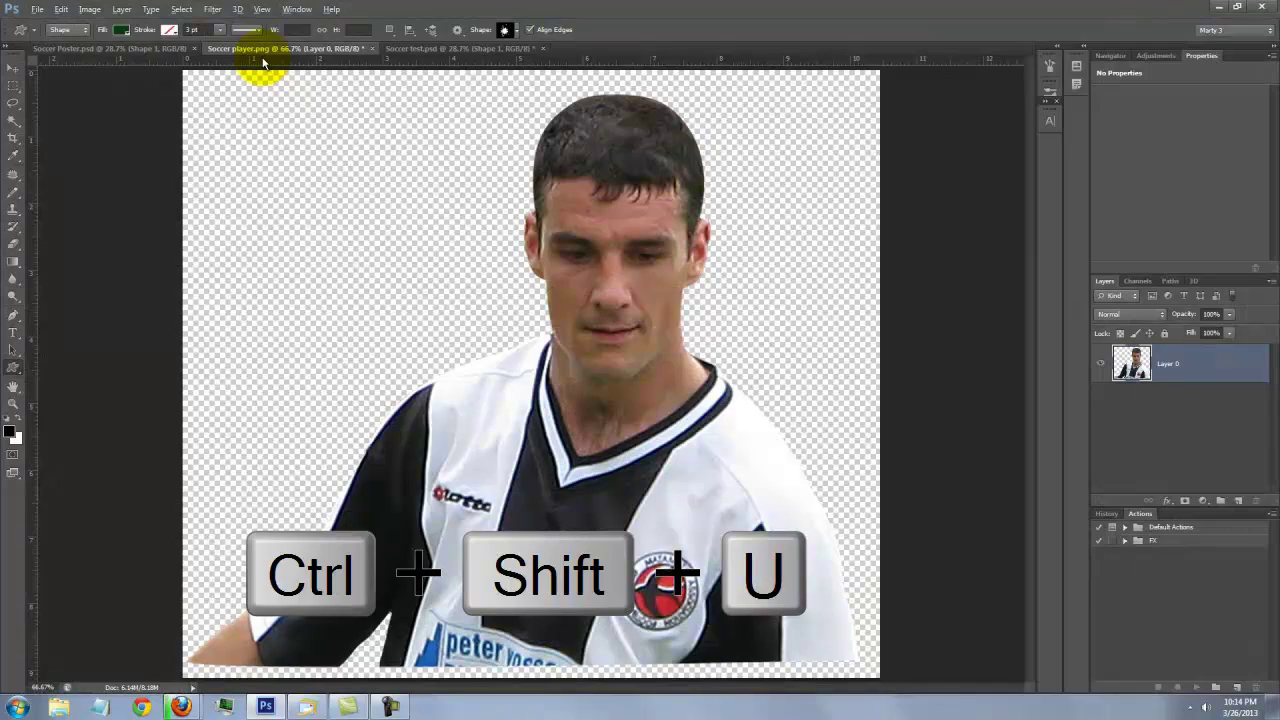
key(ctrl+shift+u)
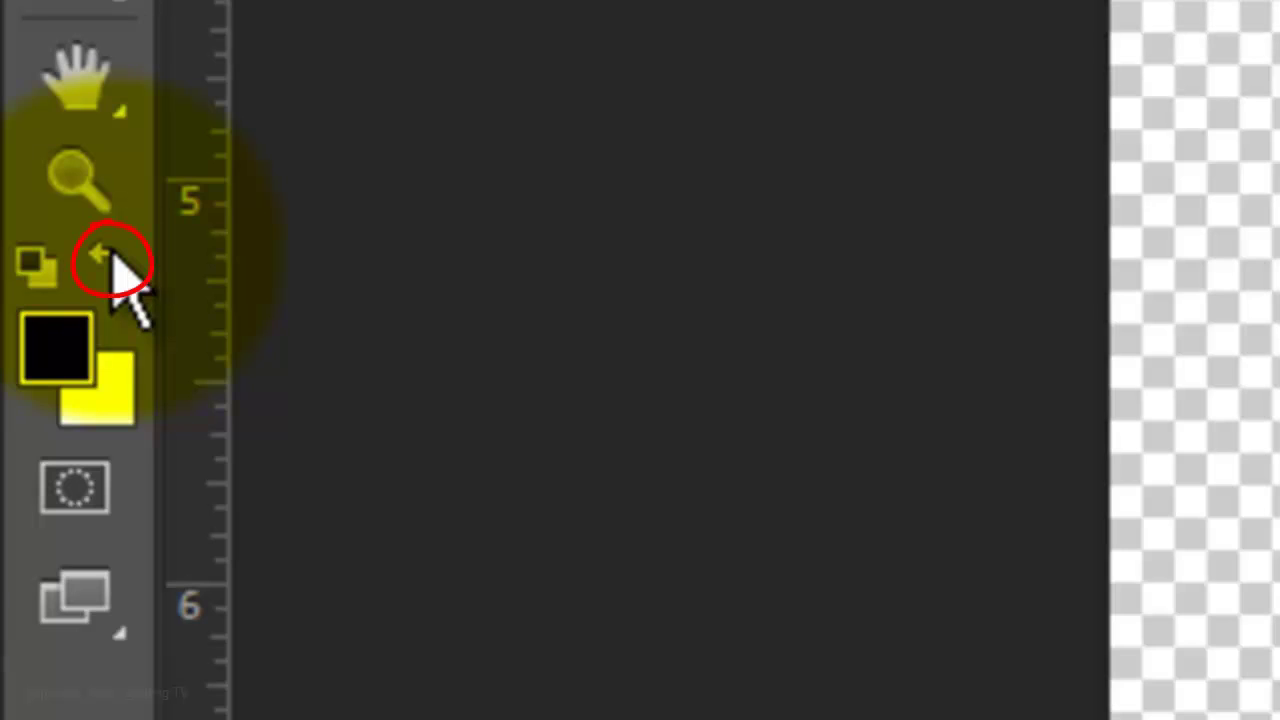
Restore black and white as the colours, then choose a brush preset and tonal range
key(x)
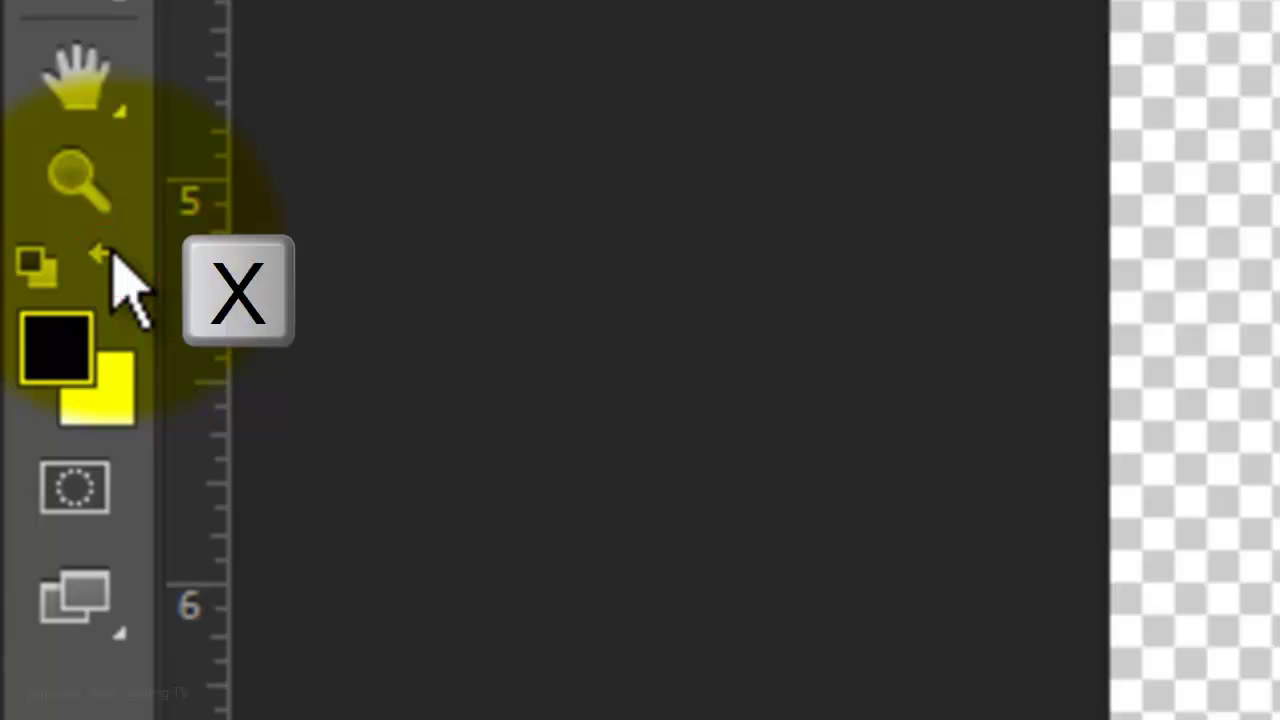
click(100, 252)
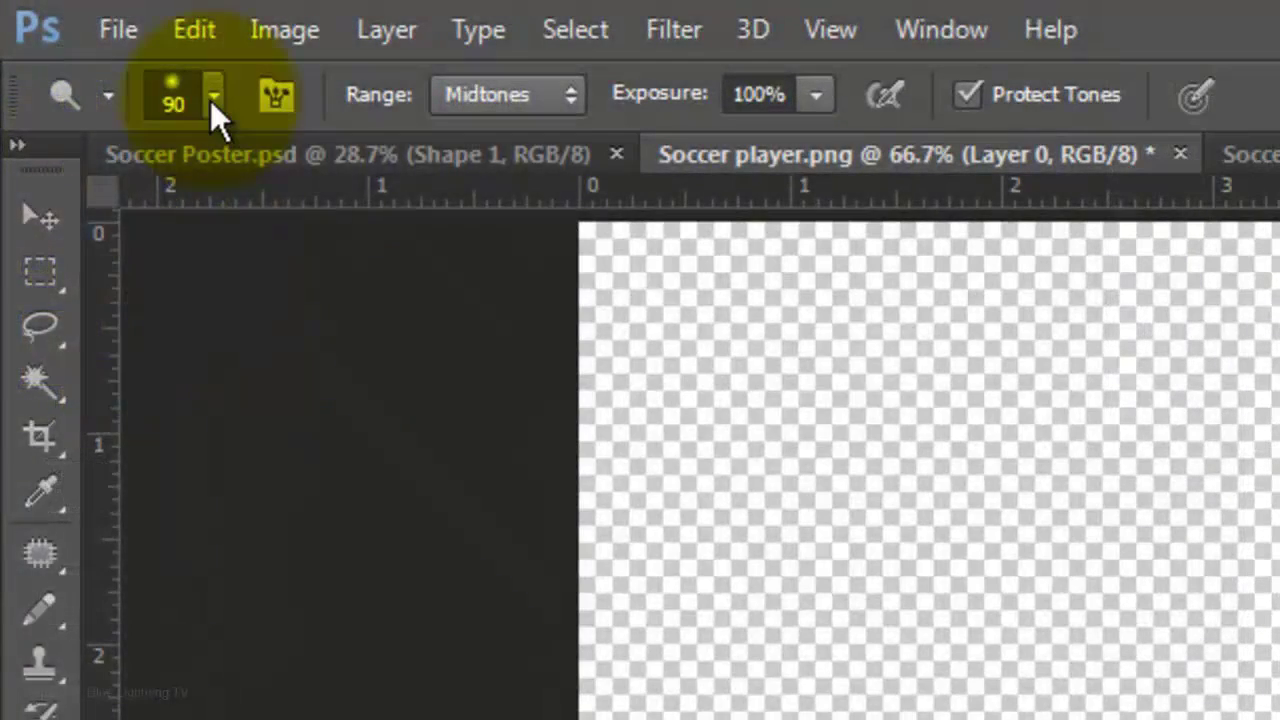
click(212, 96)
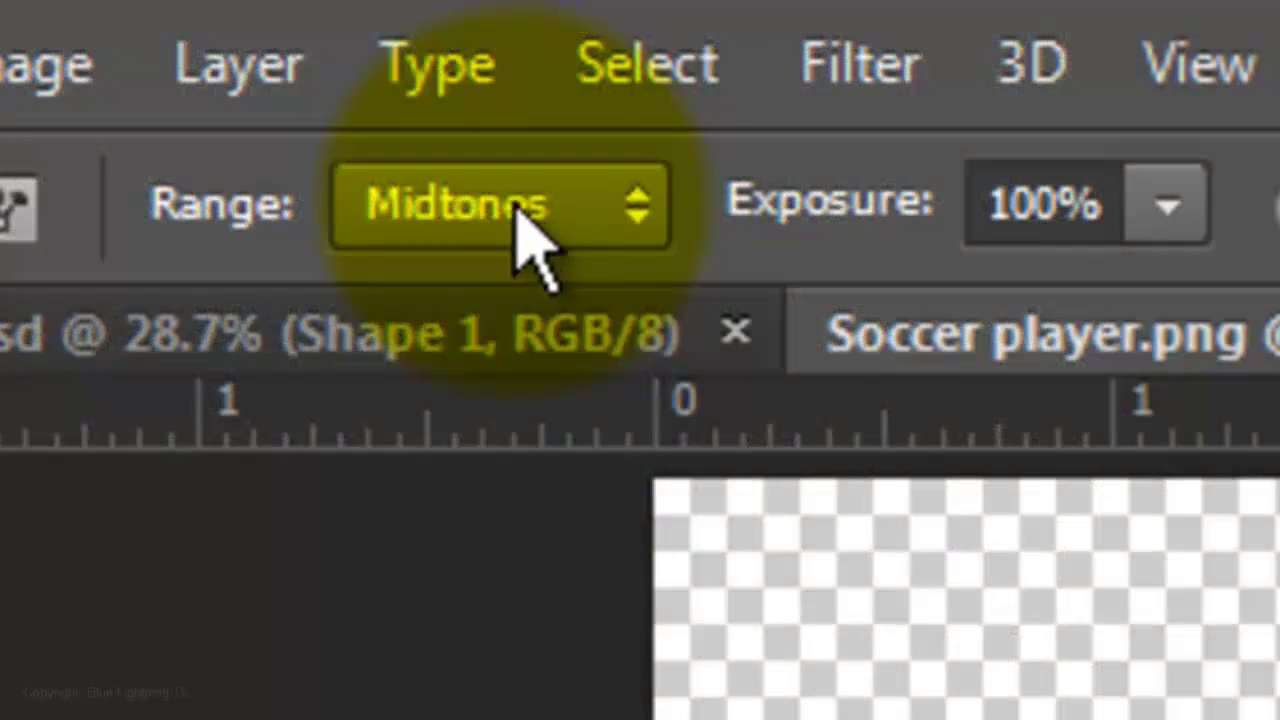
click(516, 203)
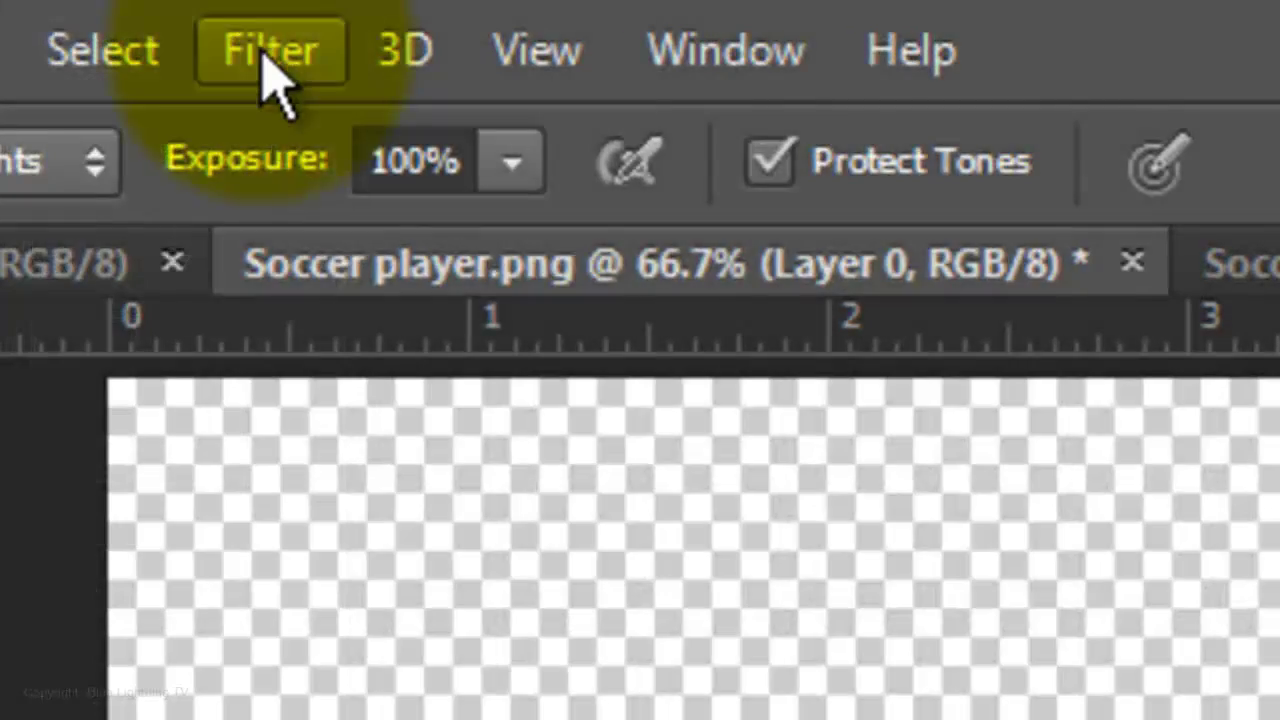
Apply the Filter Gallery's Halftone Pattern filter with Dot type and size 7 to the player
click(265, 50)
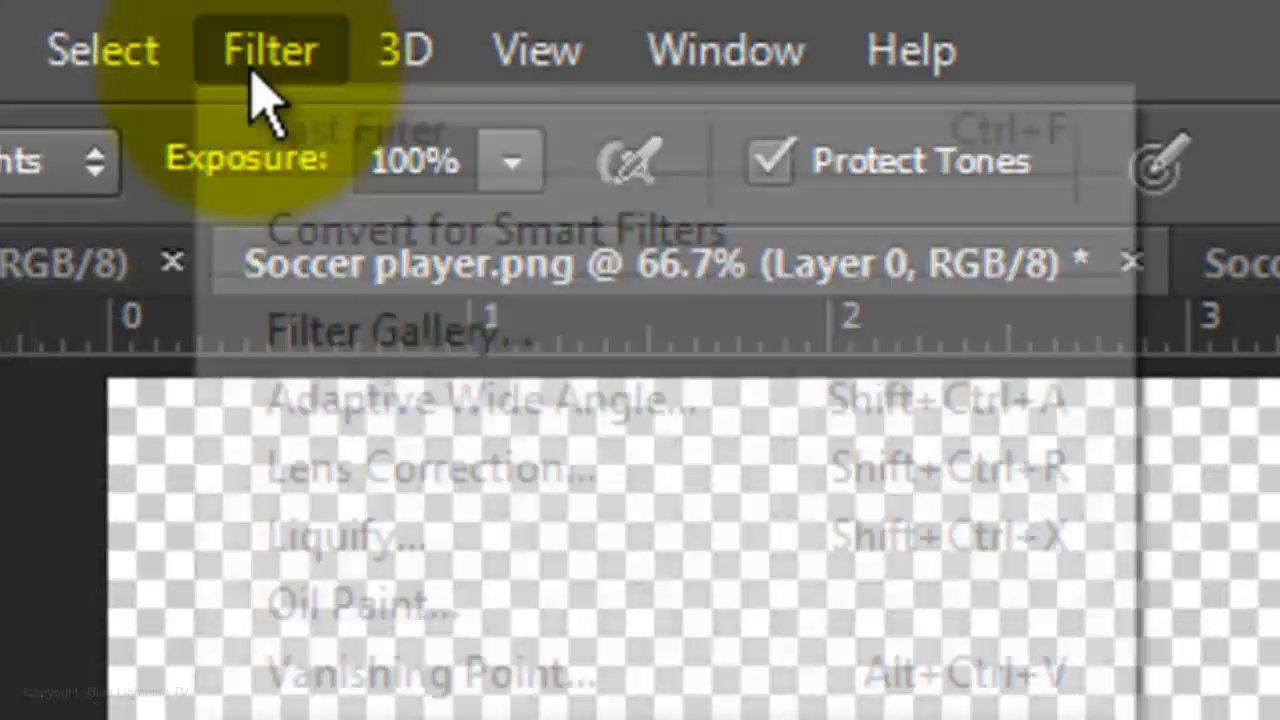
click(309, 357)
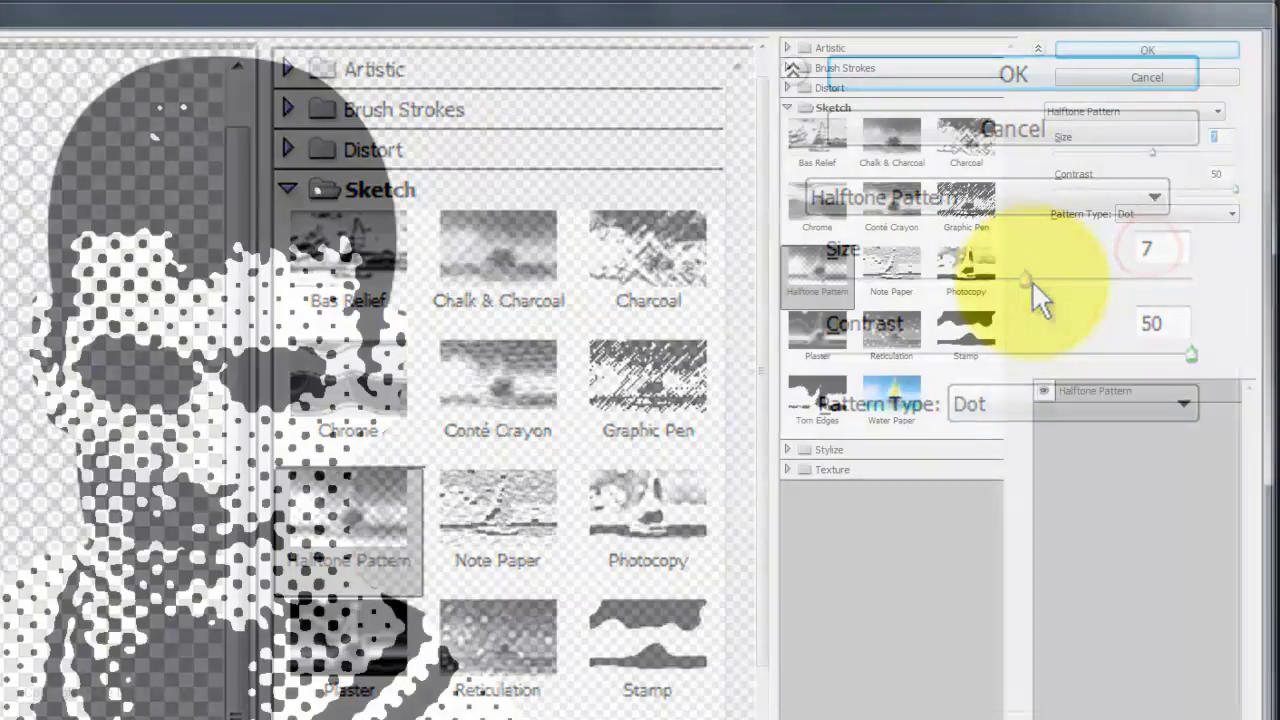
drag(1034, 282, 866, 288)
drag(1075, 160, 1160, 152)
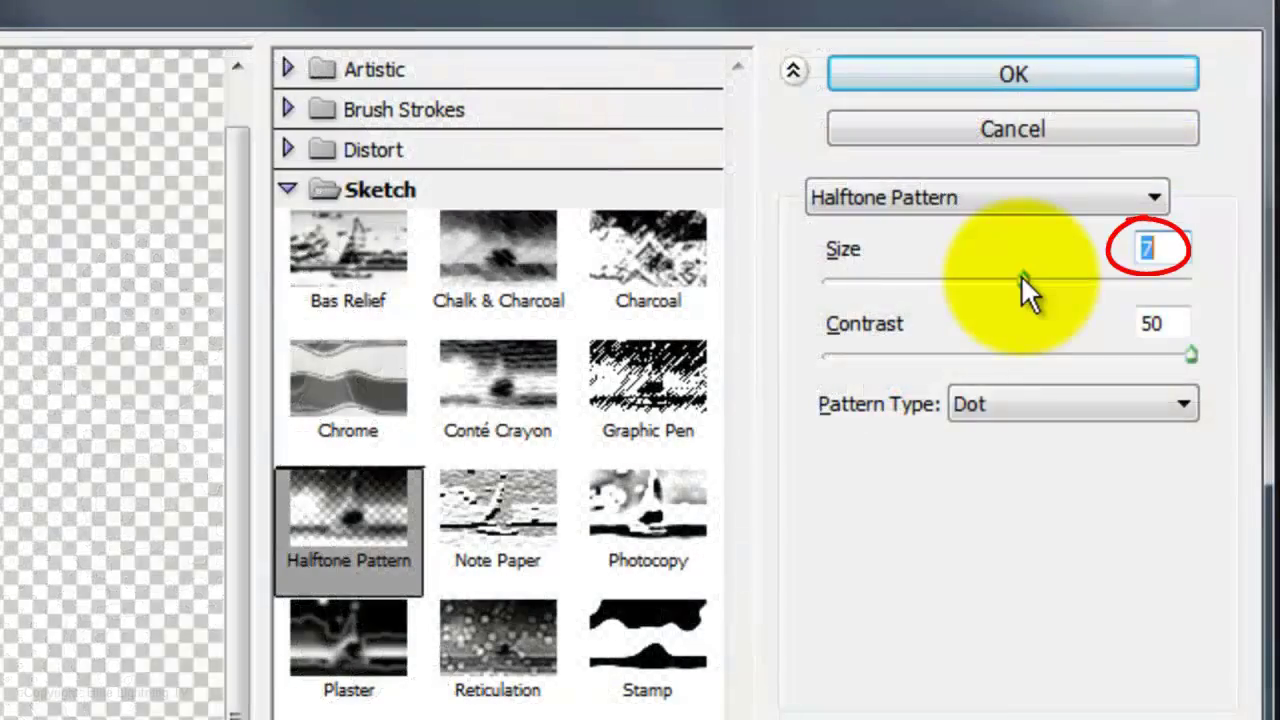
click(1015, 75)
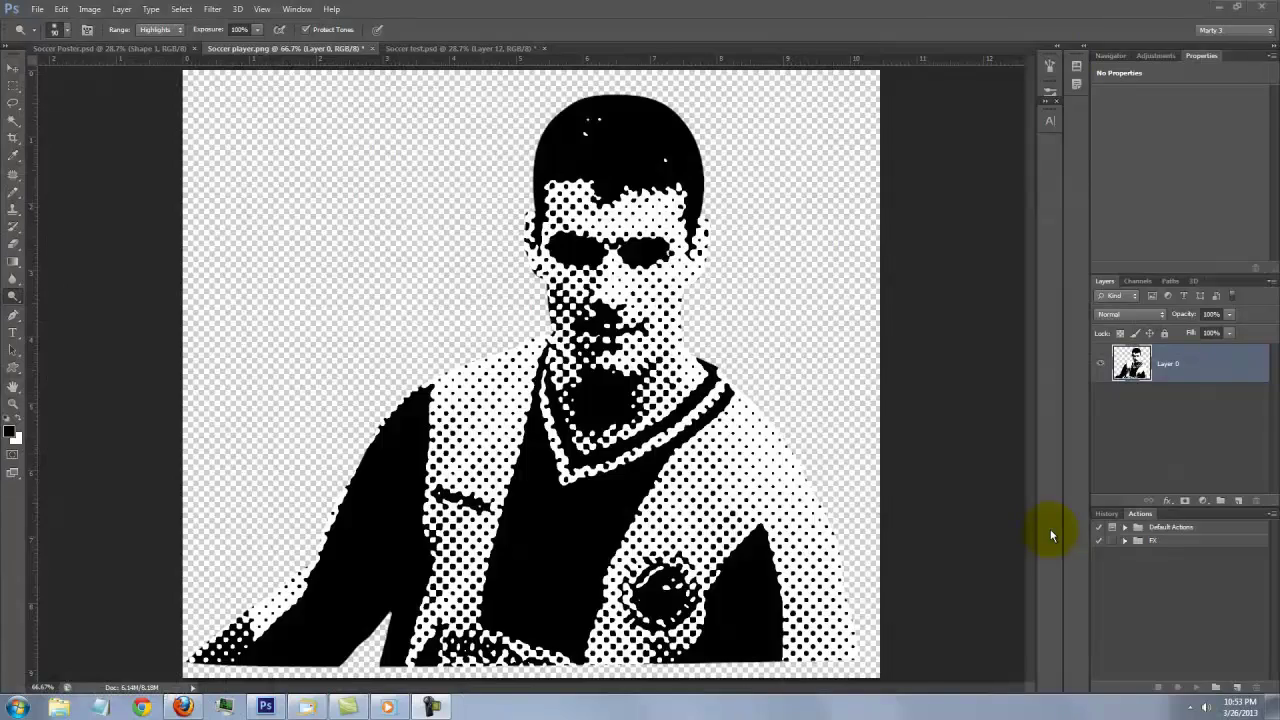
Move the halftone player layer into the Soccer Poster document
key(v)
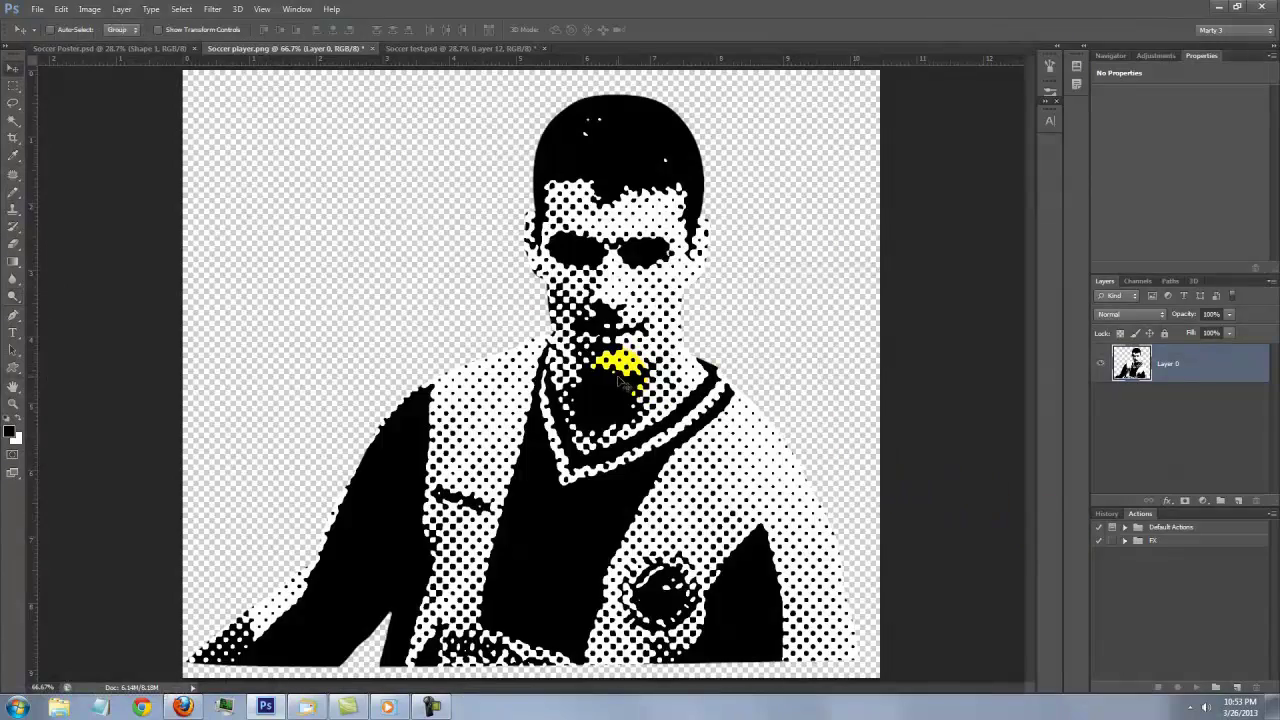
drag(621, 378, 146, 53)
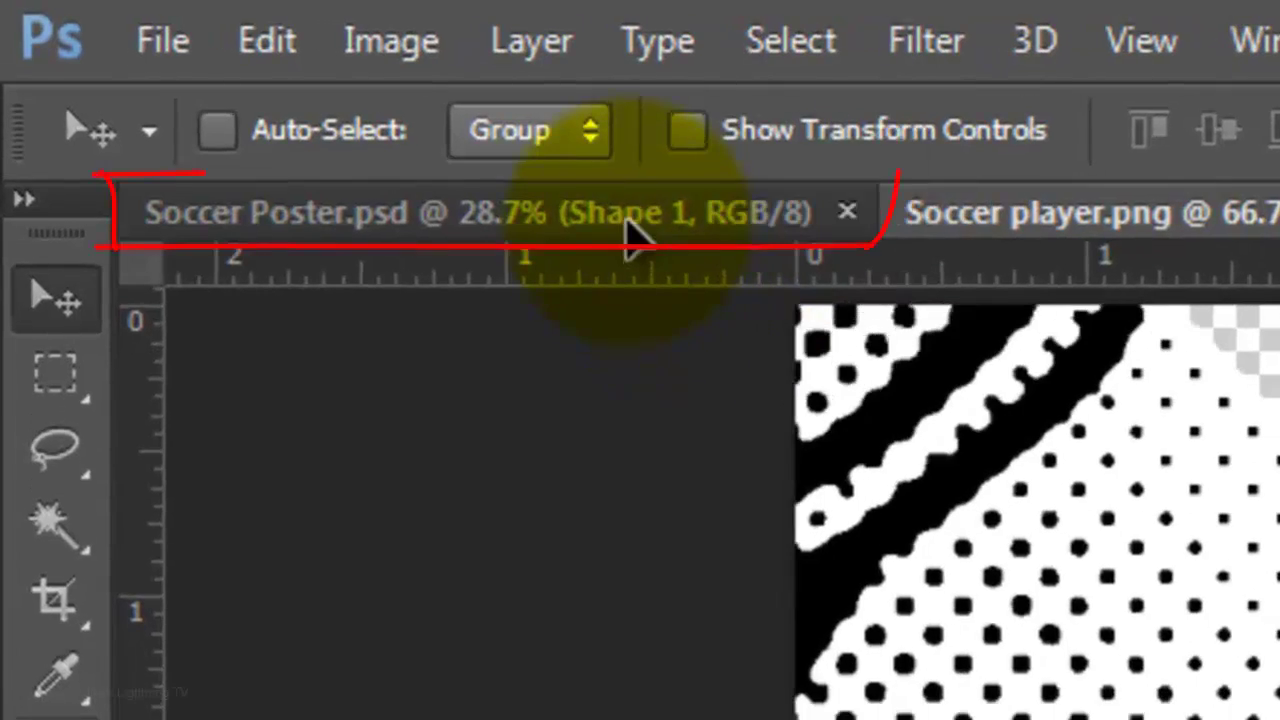
drag(627, 228, 630, 228)
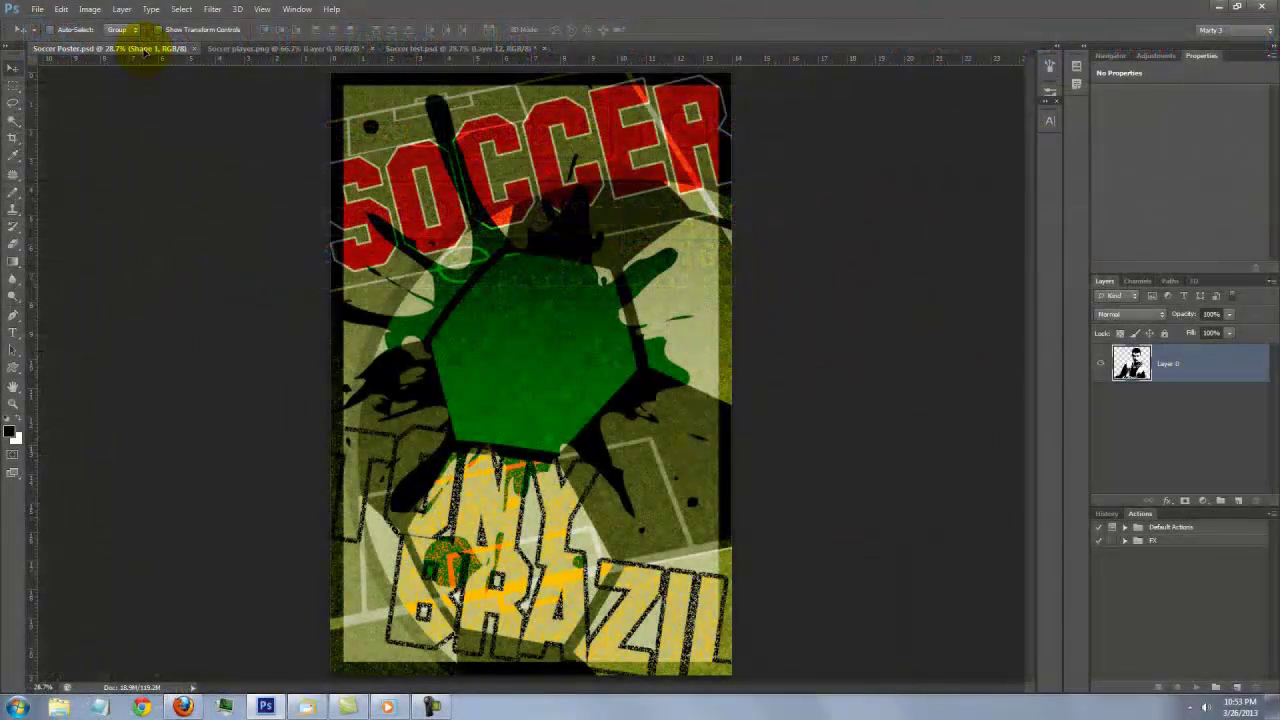
drag(146, 52, 186, 92)
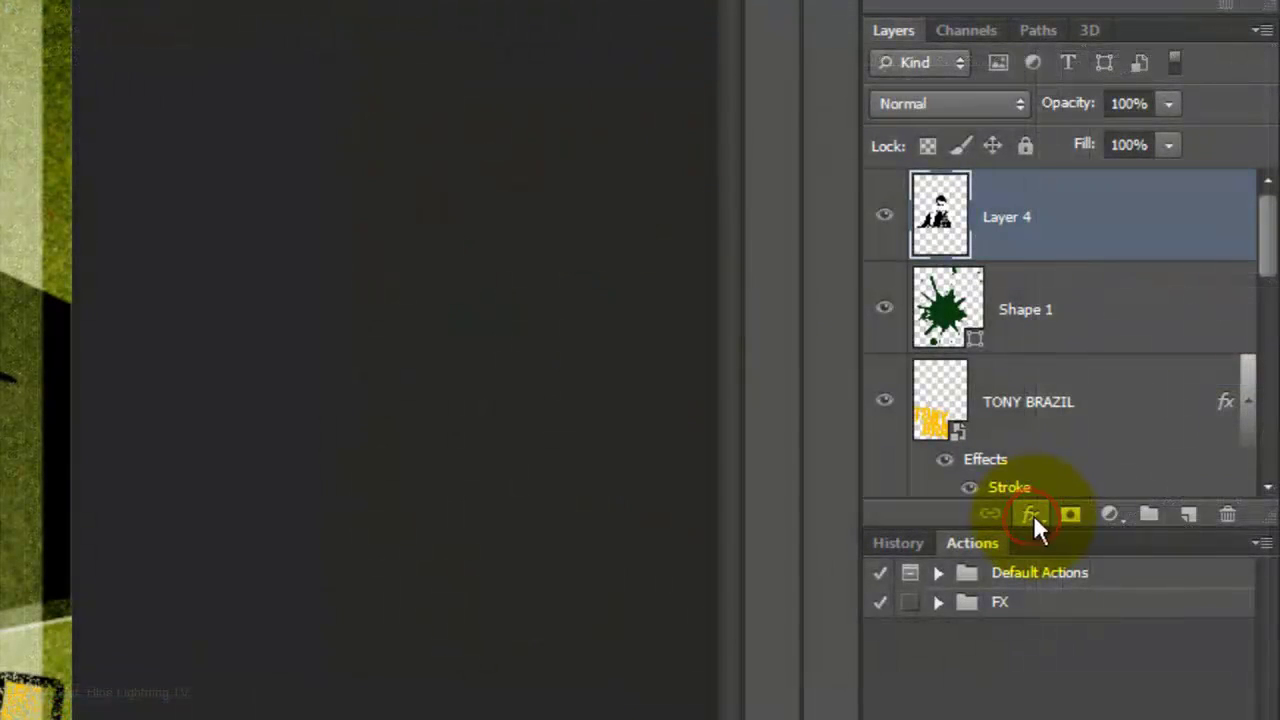
Give the player layer a white Stroke effect, size 18 px, at 30% opacity
click(1033, 514)
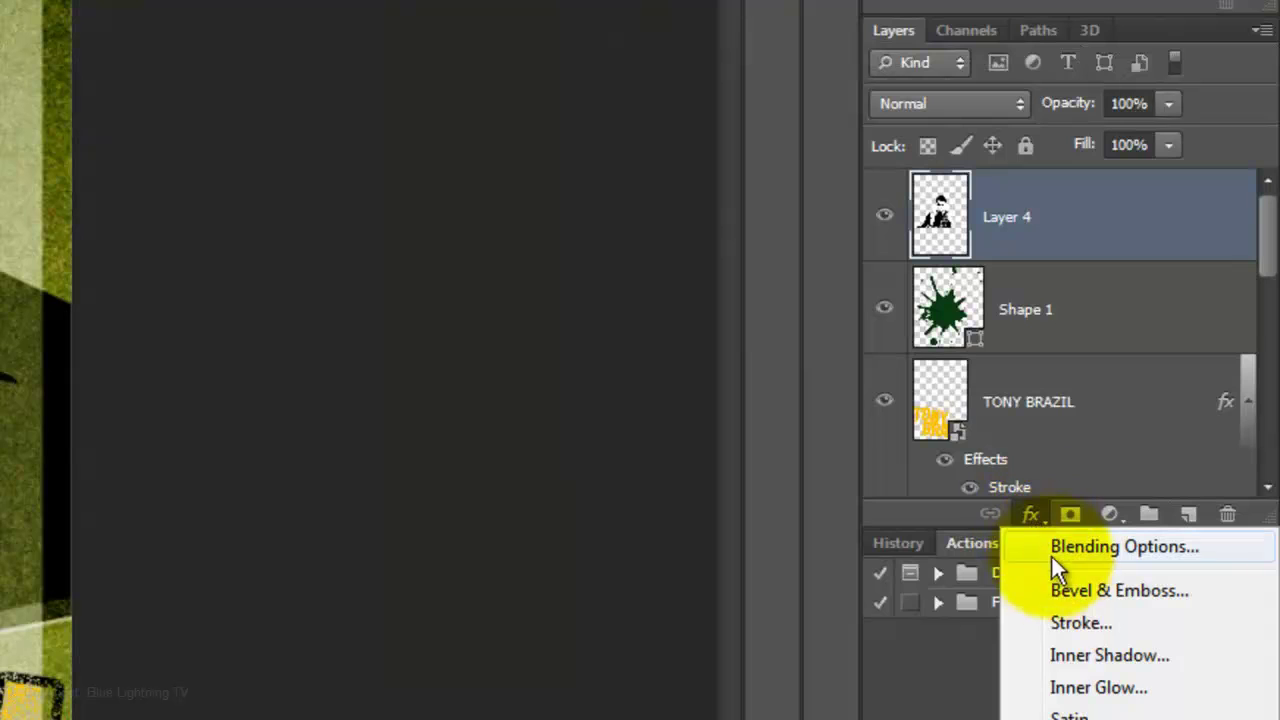
click(1066, 623)
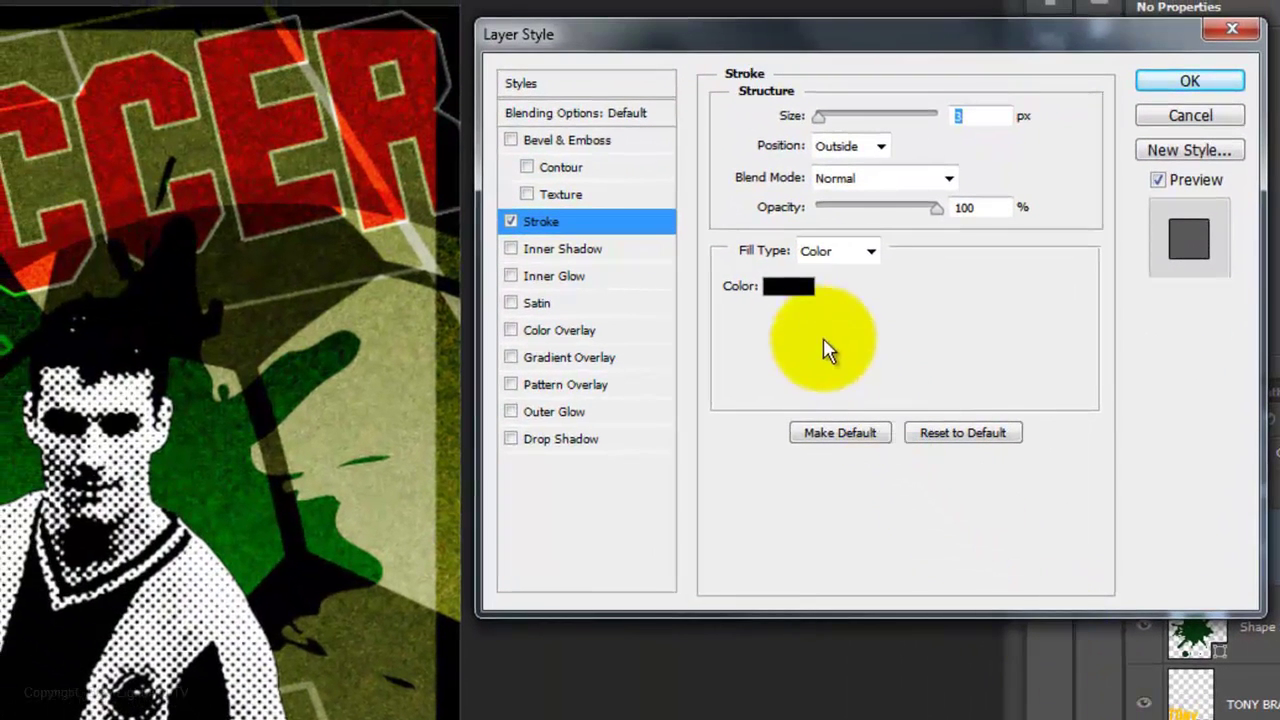
click(783, 290)
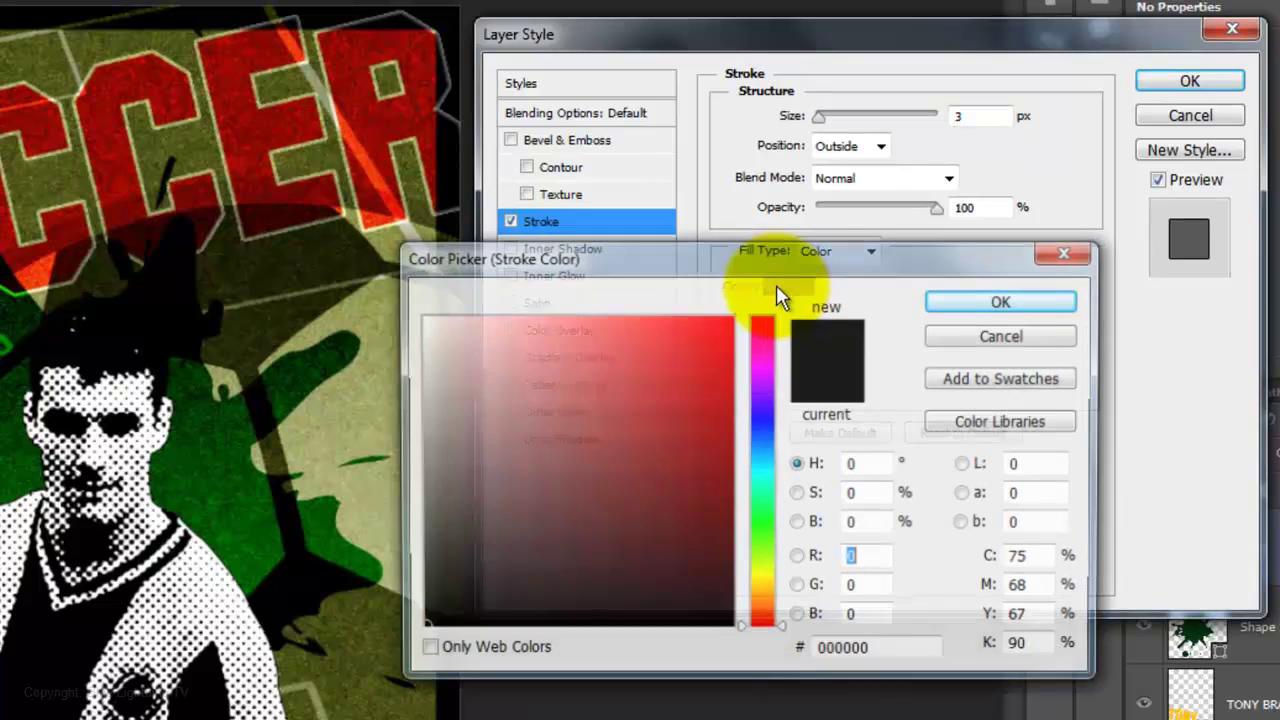
drag(620, 323, 410, 325)
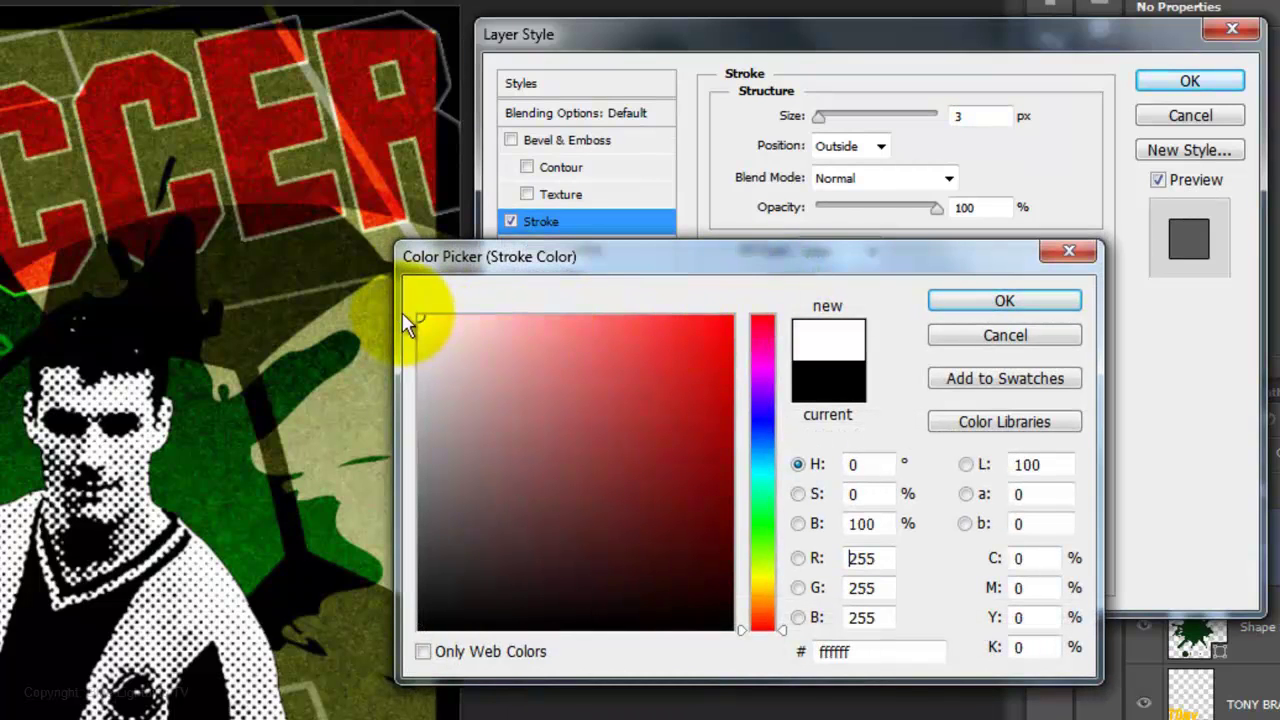
click(950, 298)
text(18)
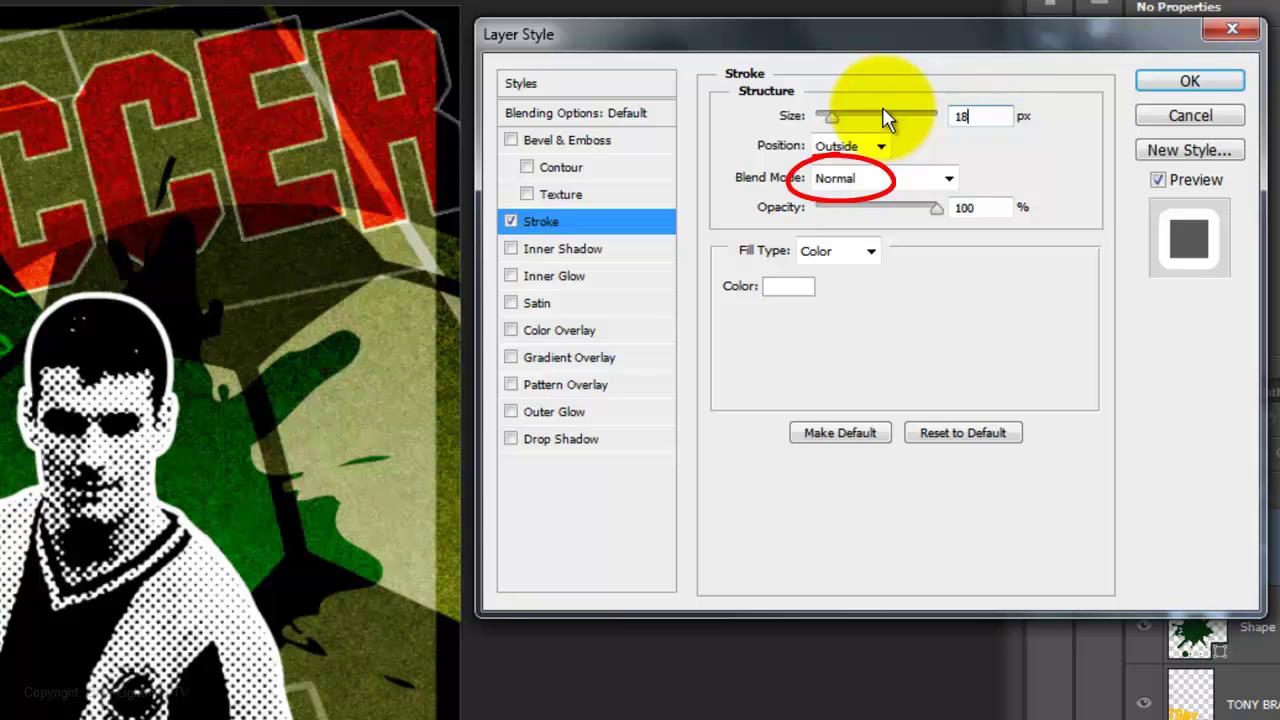
key(Tab)
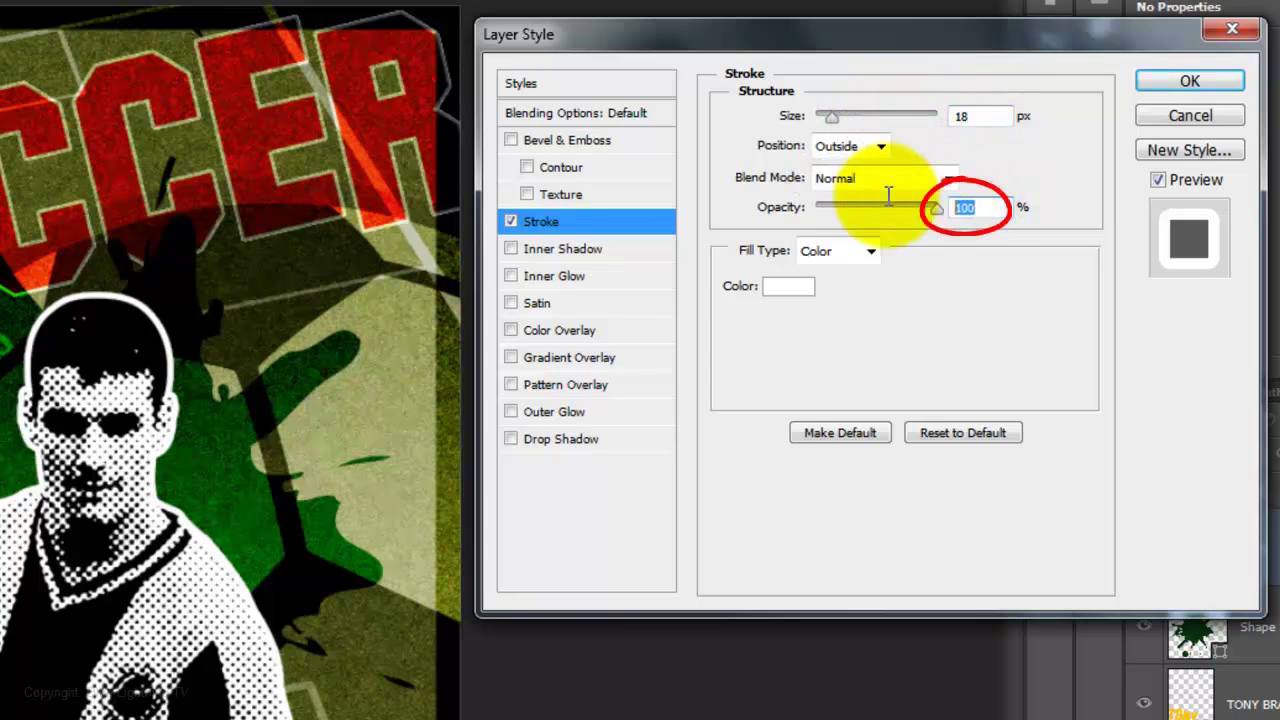
text(30)
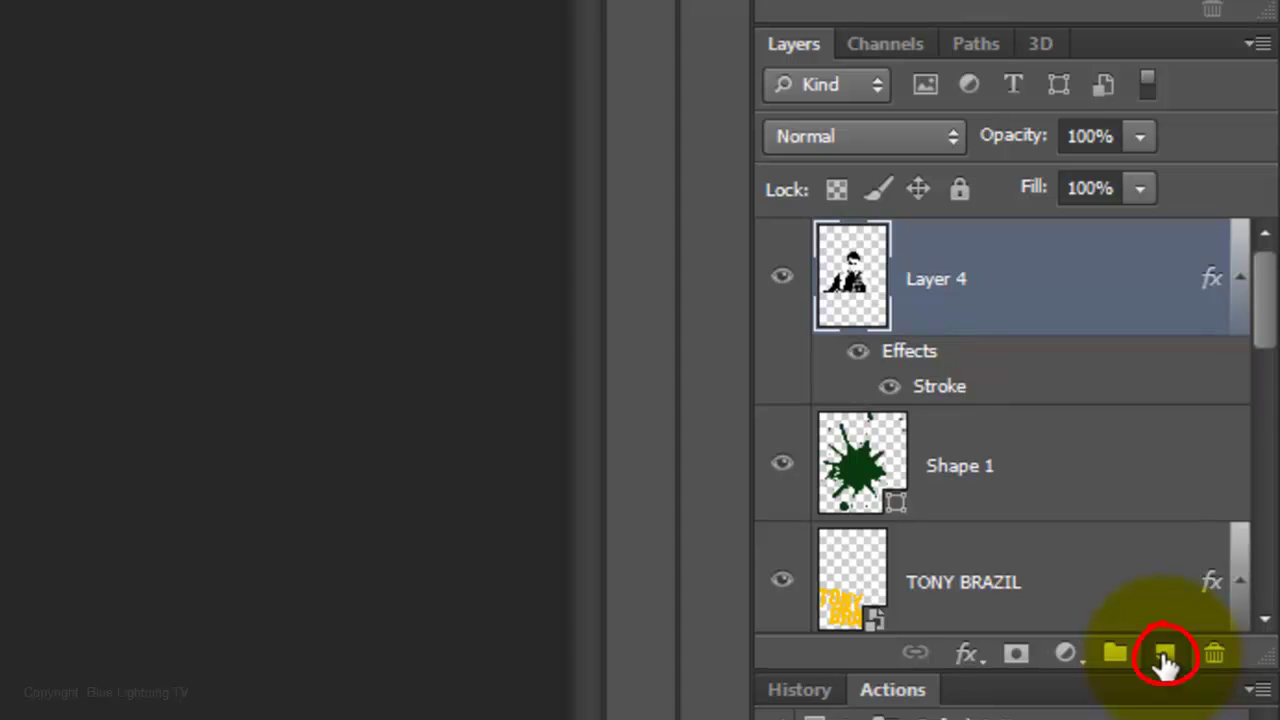
Merge the stroked Layer 4 with a new empty layer into Layer 5
click(1165, 655)
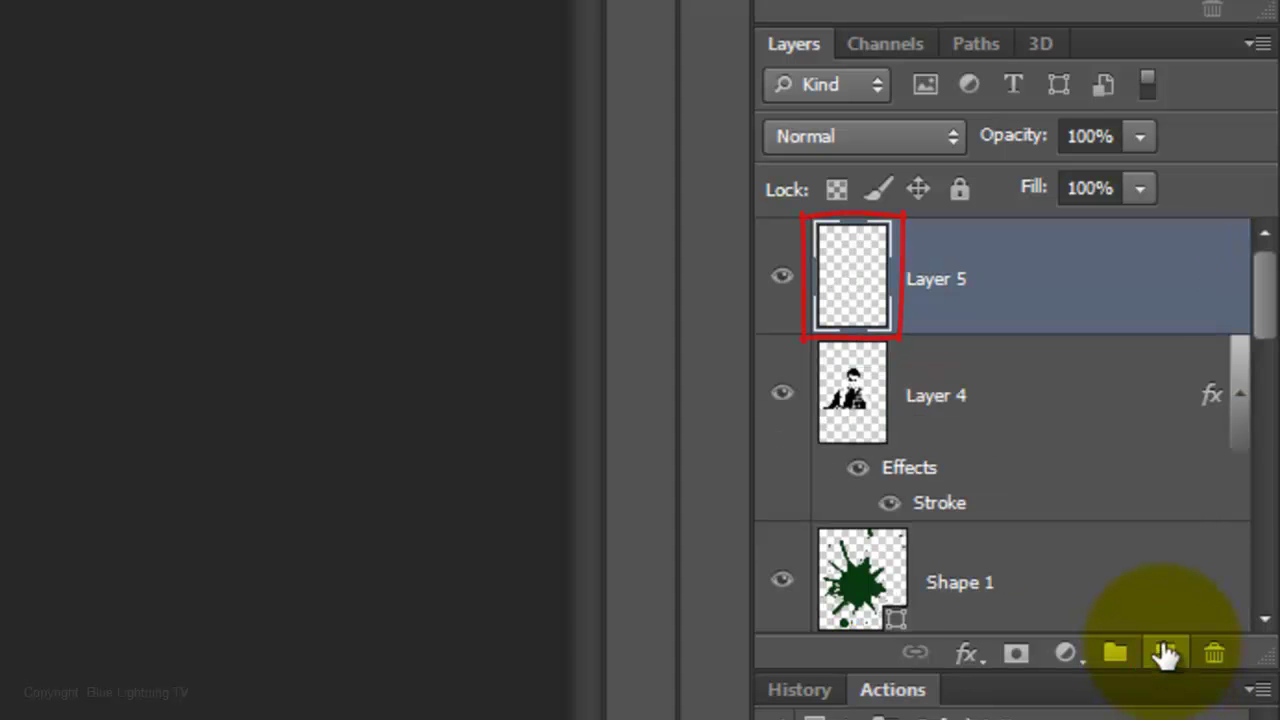
key(shift)
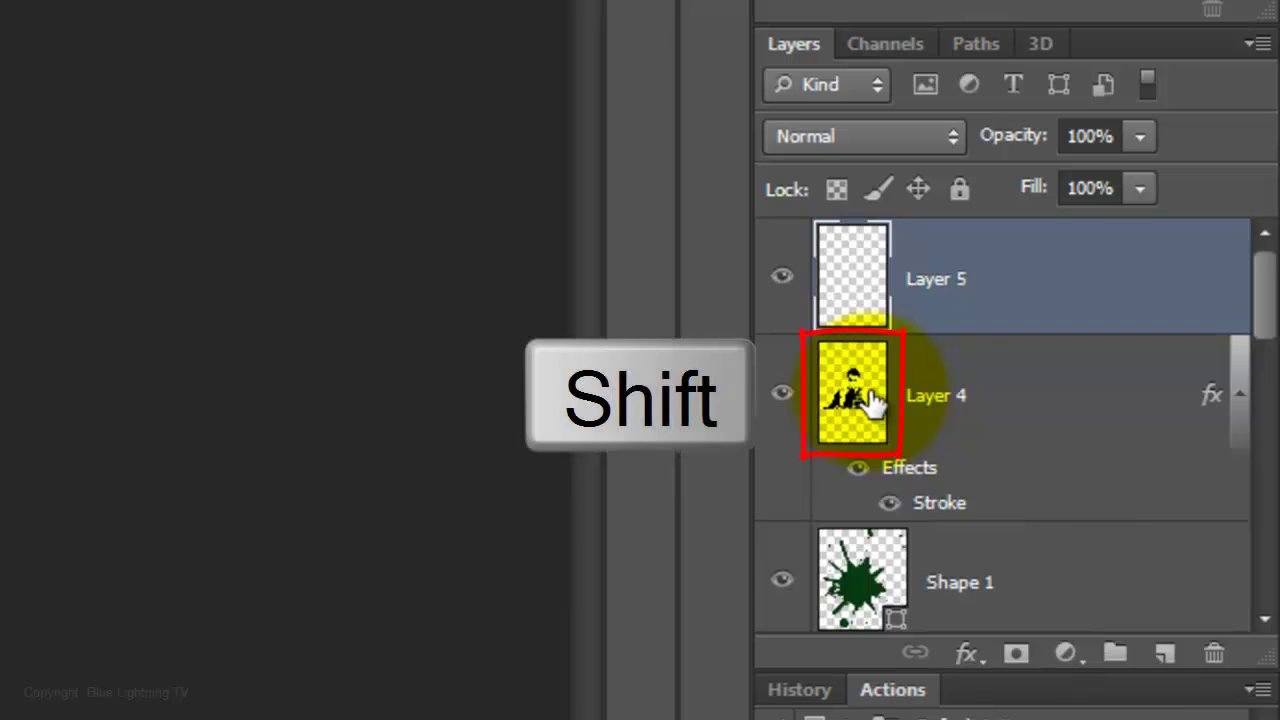
shift+click(872, 400)
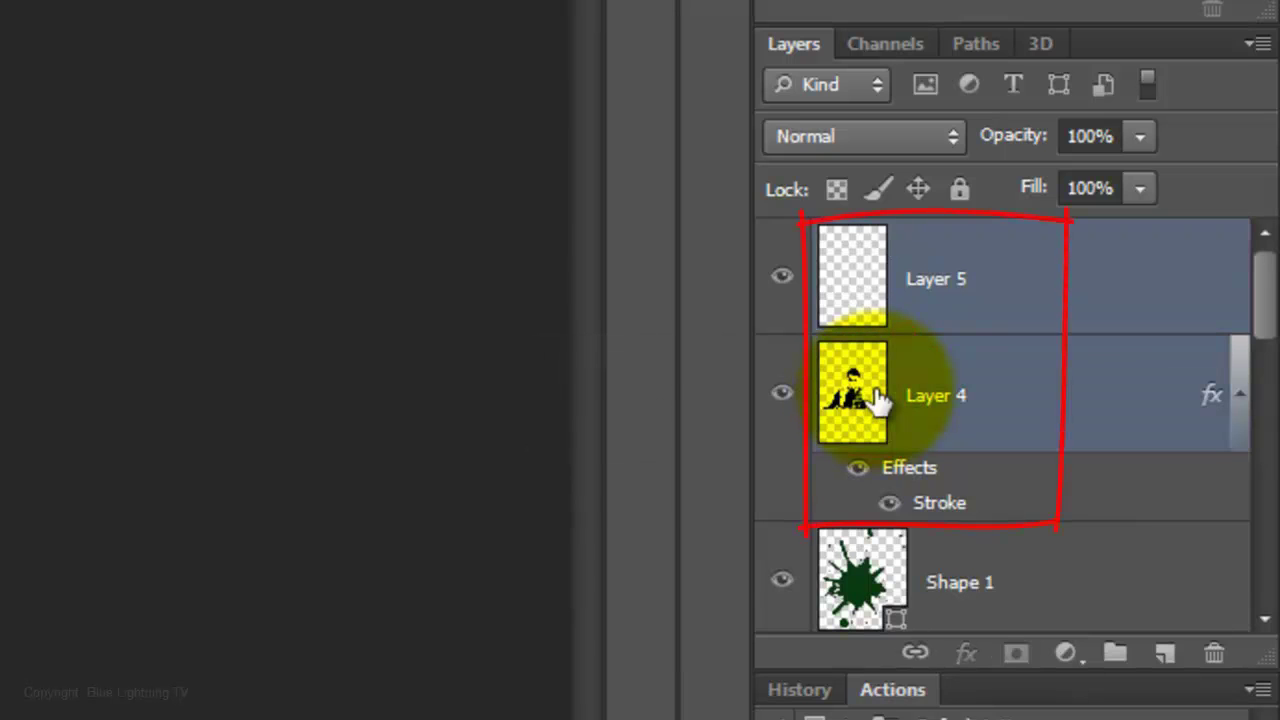
key(ctrl+e)
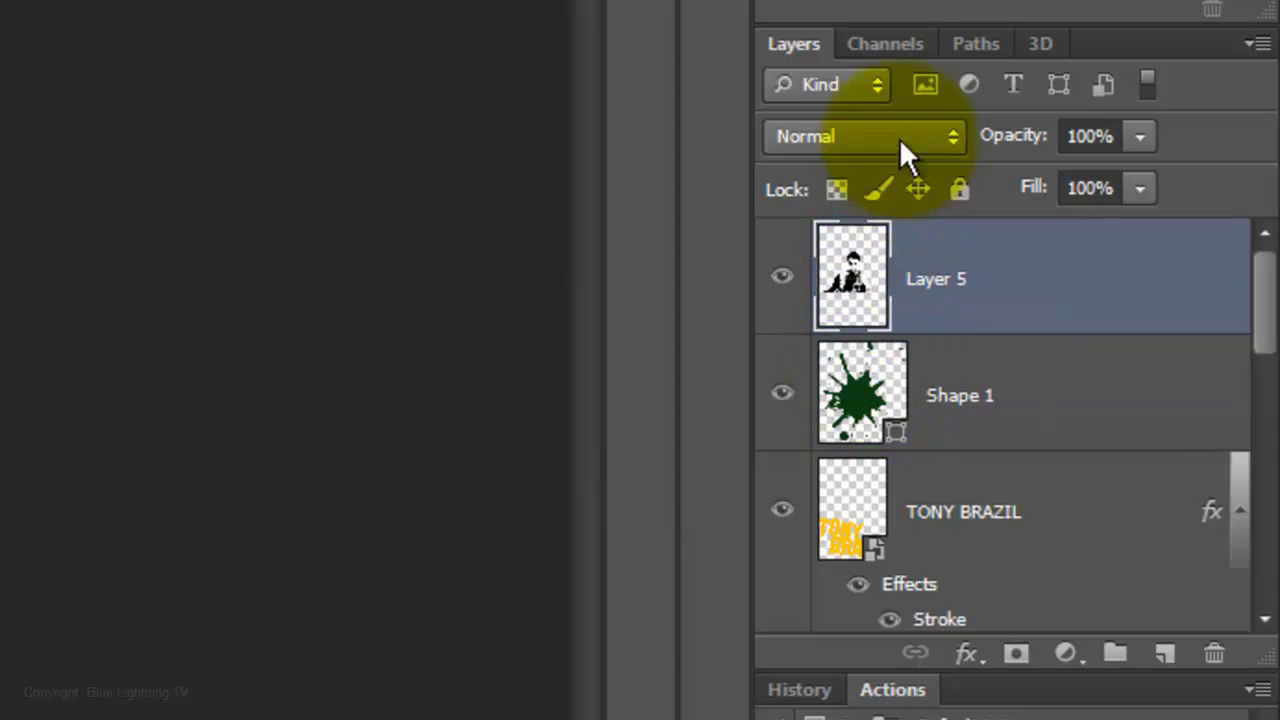
Load the Alpha 1 channel as a selection and add it as Layer 5's mask
click(889, 43)
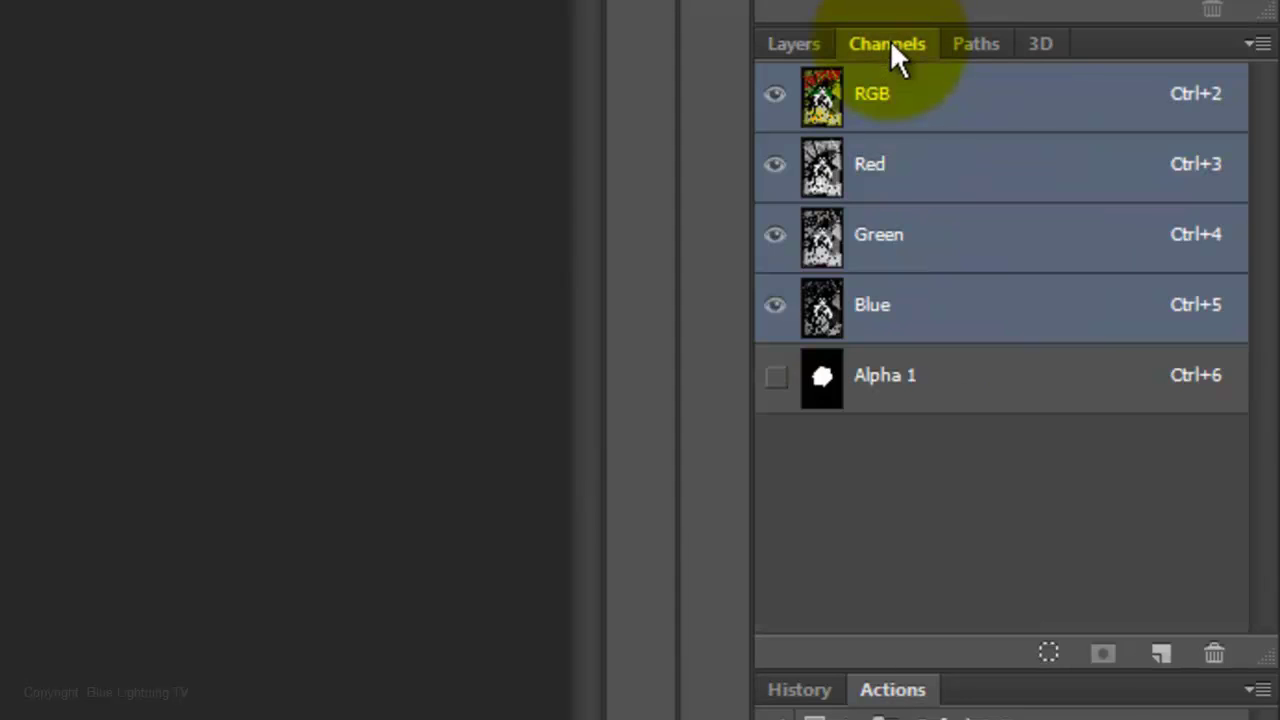
ctrl+click(821, 380)
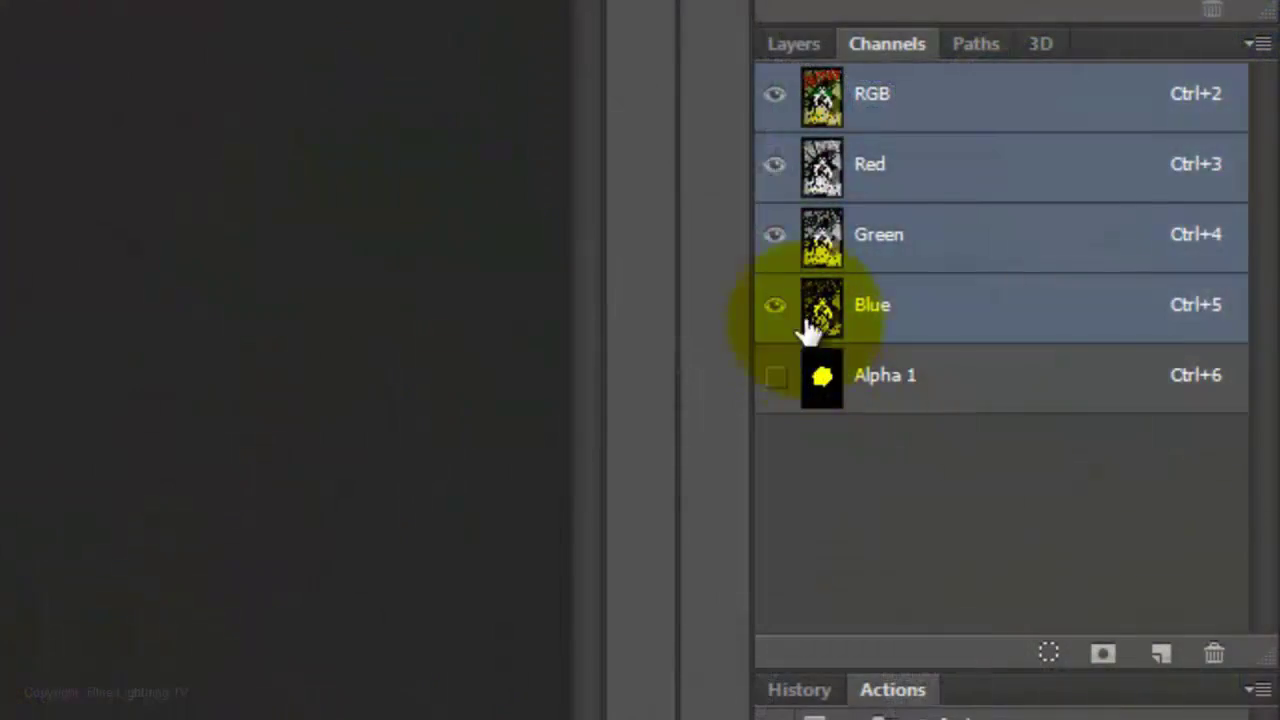
click(801, 42)
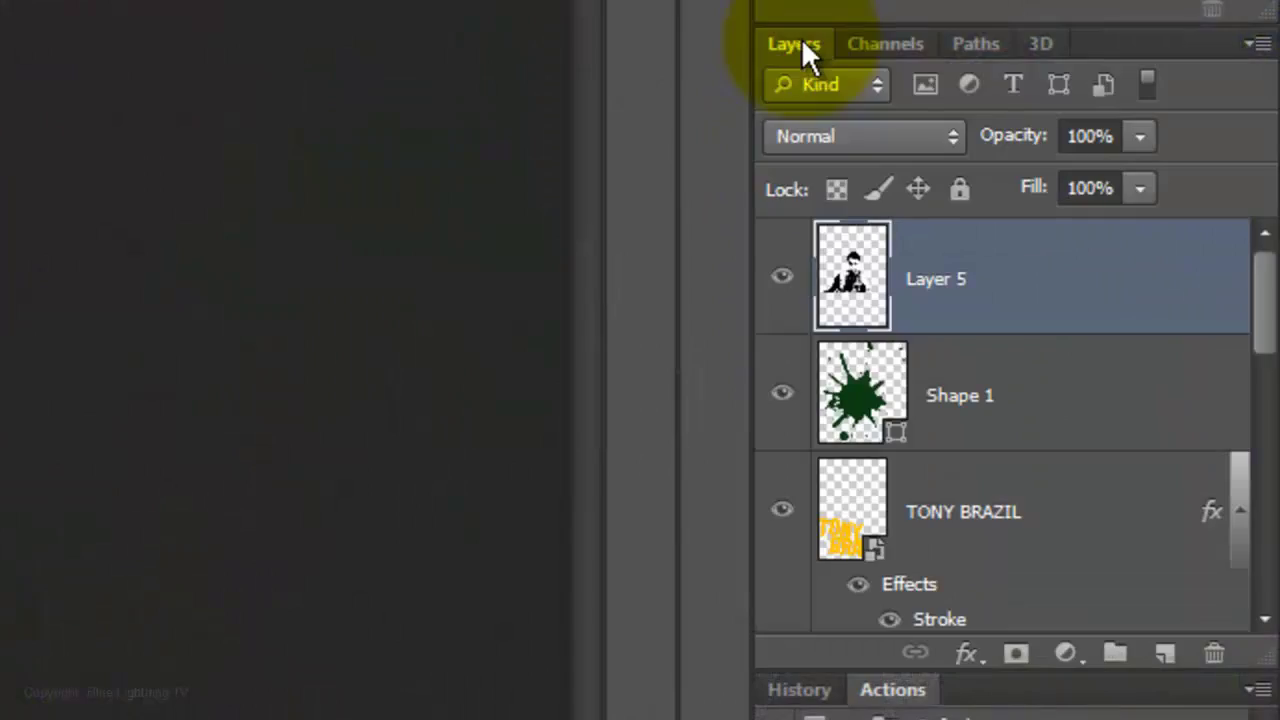
click(1017, 655)
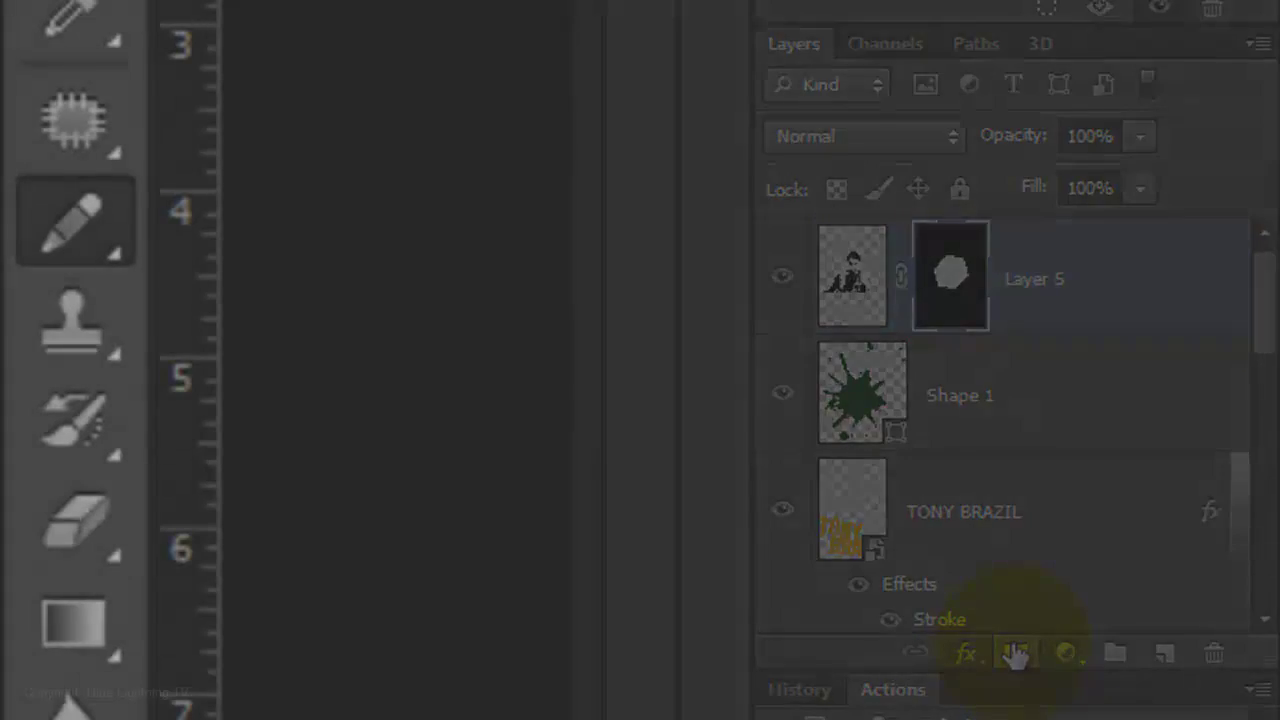
right_click(105, 218)
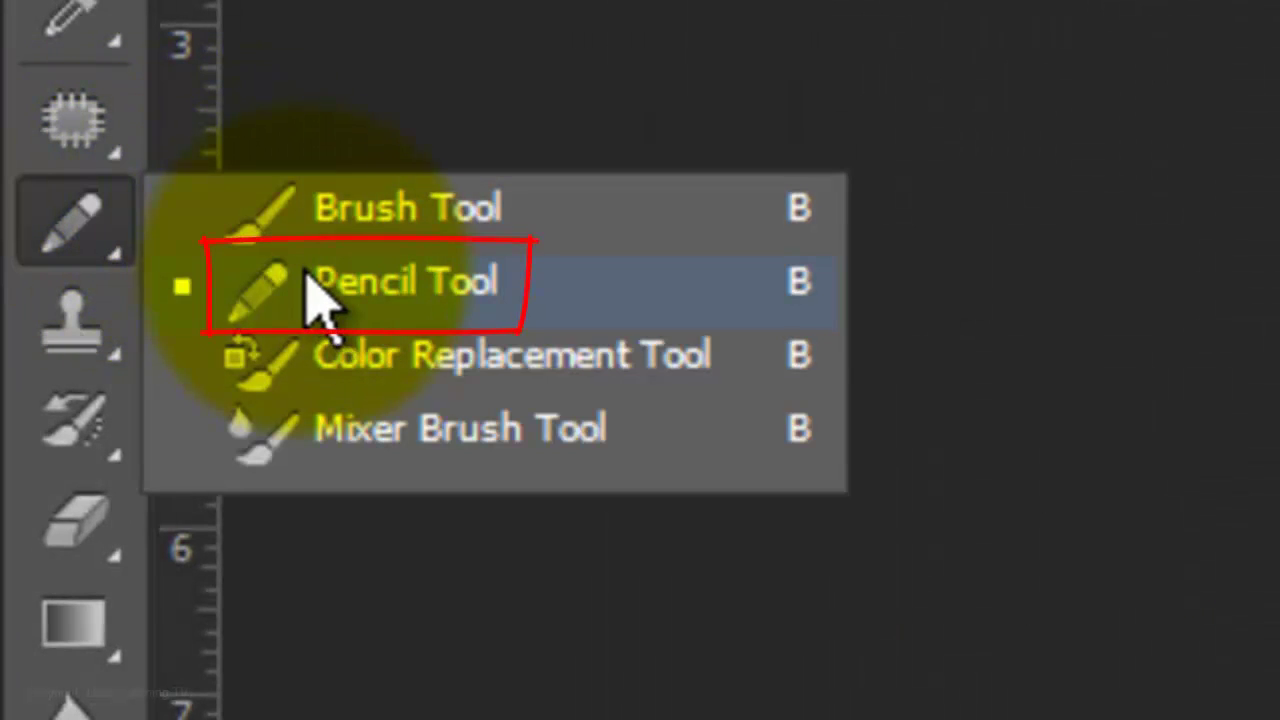